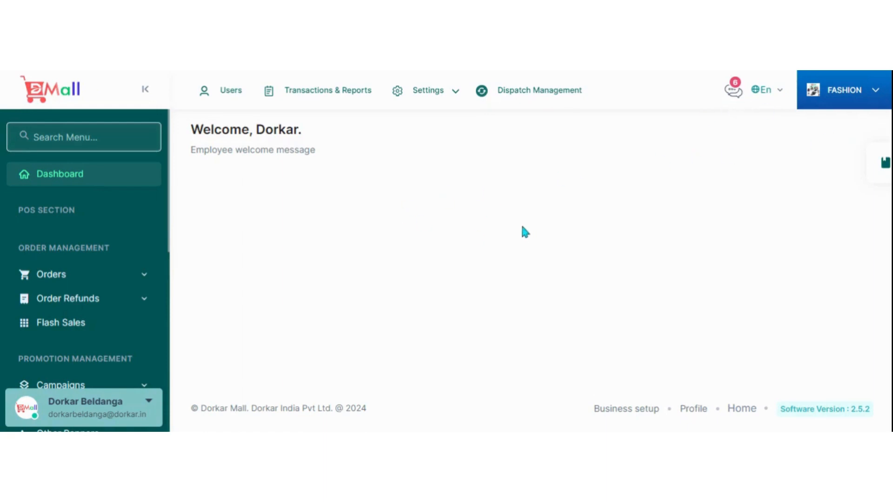
Select the Fashion module and look through its management menu.
{"action": "left_click", "coordinate": [871, 97]}
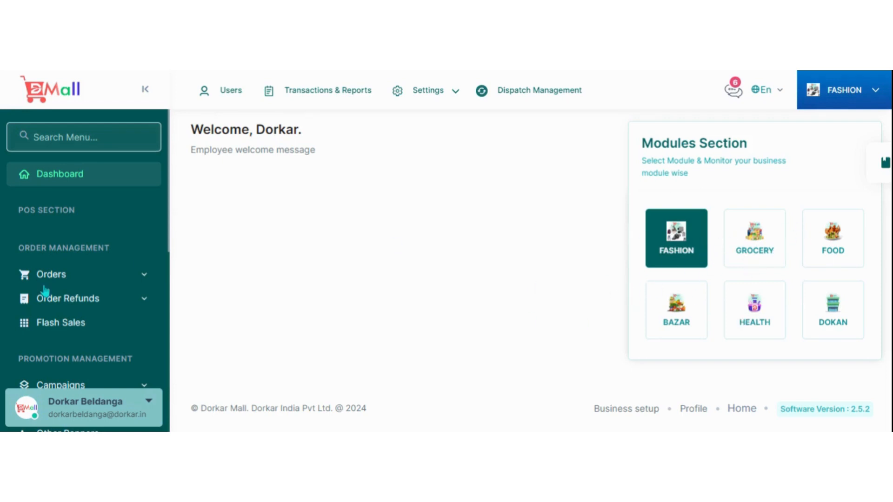
{"action": "left_click", "coordinate": [679, 262]}
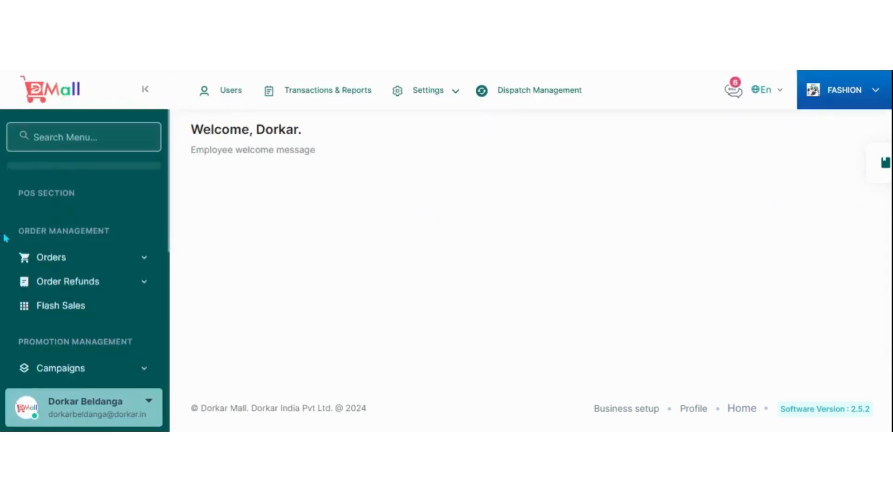
{"action": "scroll", "coordinate": [62, 237], "scroll_direction": "down", "scroll_amount": 10}
{"action": "scroll", "coordinate": [104, 315], "scroll_direction": "up", "scroll_amount": 10}
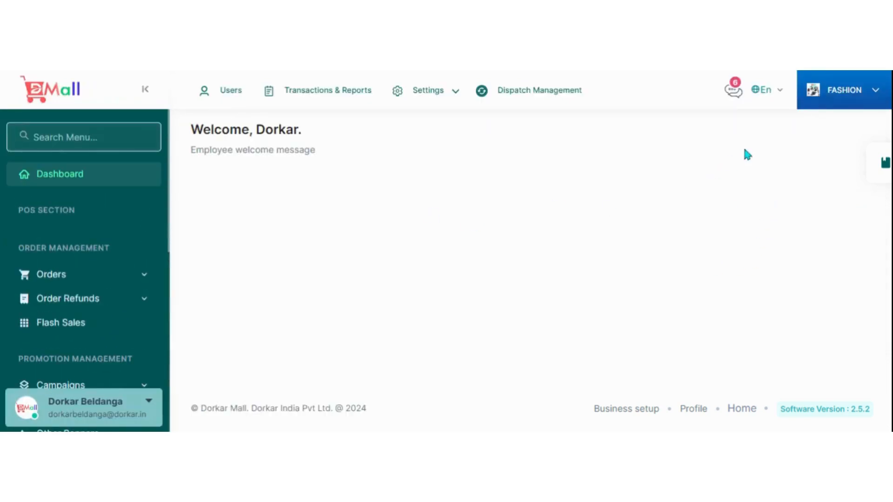
Switch to the Grocery module and review its product and store management options.
{"action": "left_click", "coordinate": [844, 103]}
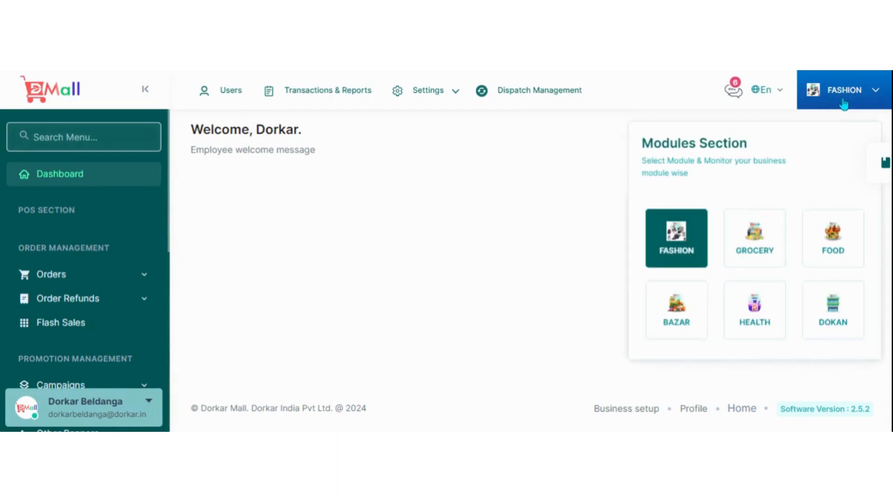
{"action": "left_click", "coordinate": [767, 251]}
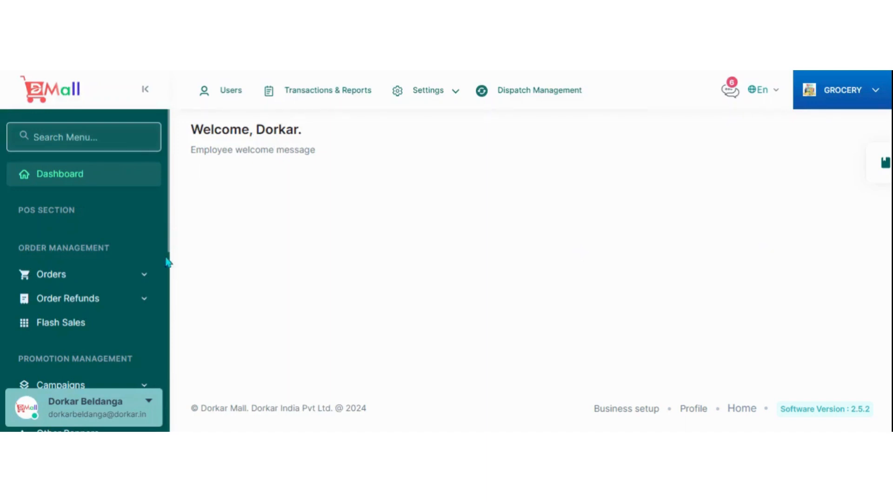
{"action": "scroll", "coordinate": [76, 235], "scroll_direction": "down", "scroll_amount": 2}
{"action": "scroll", "coordinate": [77, 229], "scroll_direction": "down", "scroll_amount": 8}
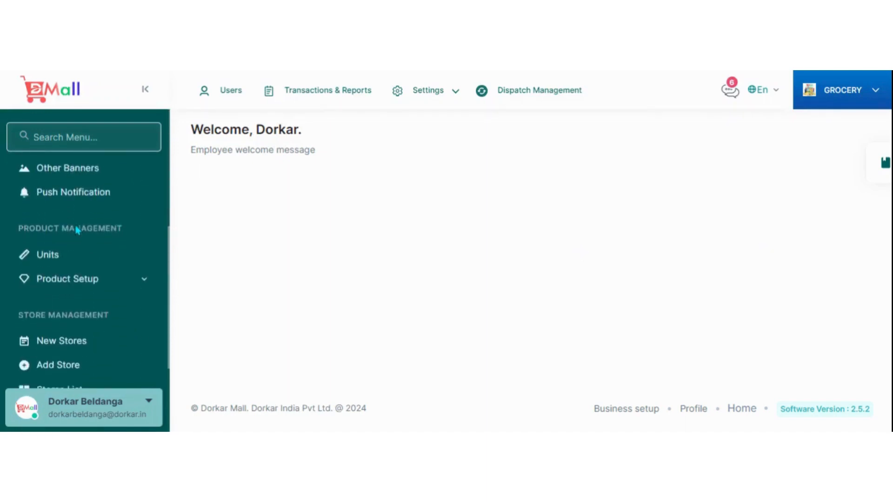
Switch to the Food module and review its menu down to the restaurant management options.
{"action": "left_click", "coordinate": [831, 106]}
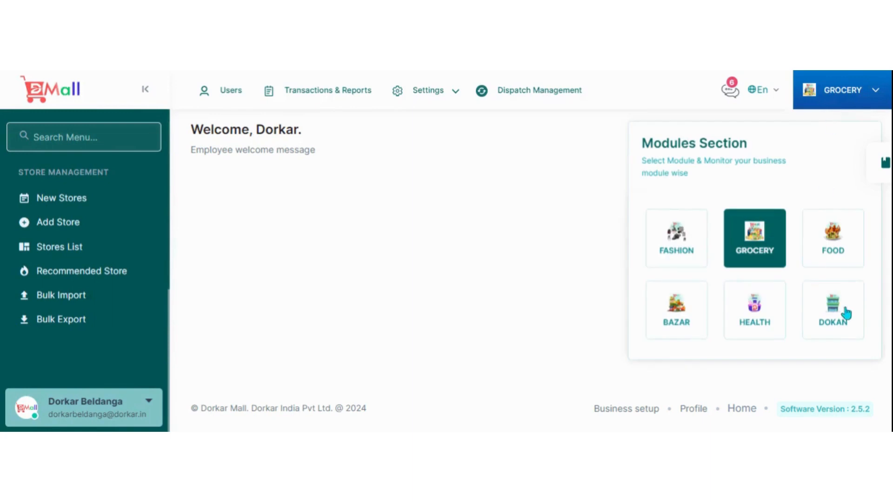
{"action": "left_click", "coordinate": [824, 249]}
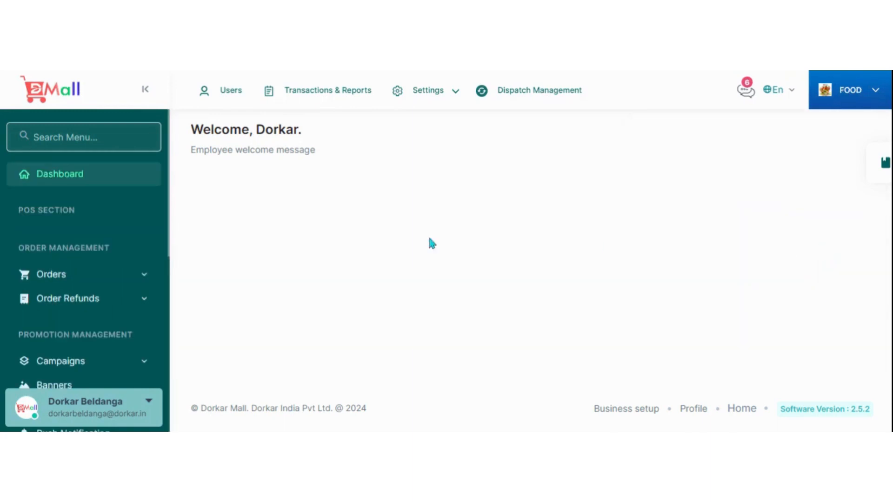
{"action": "scroll", "coordinate": [113, 233], "scroll_direction": "down", "scroll_amount": 10}
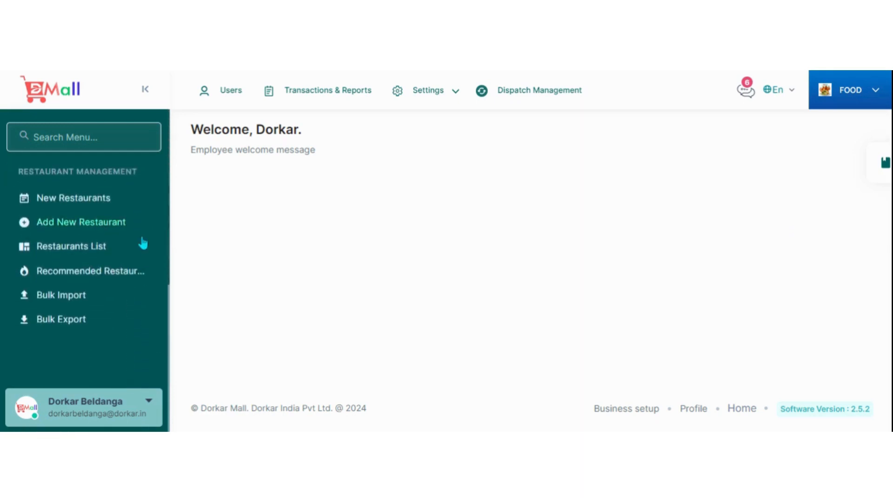
Switch to the Bazar module and review its promotion, product and store management options.
{"action": "left_click", "coordinate": [862, 107]}
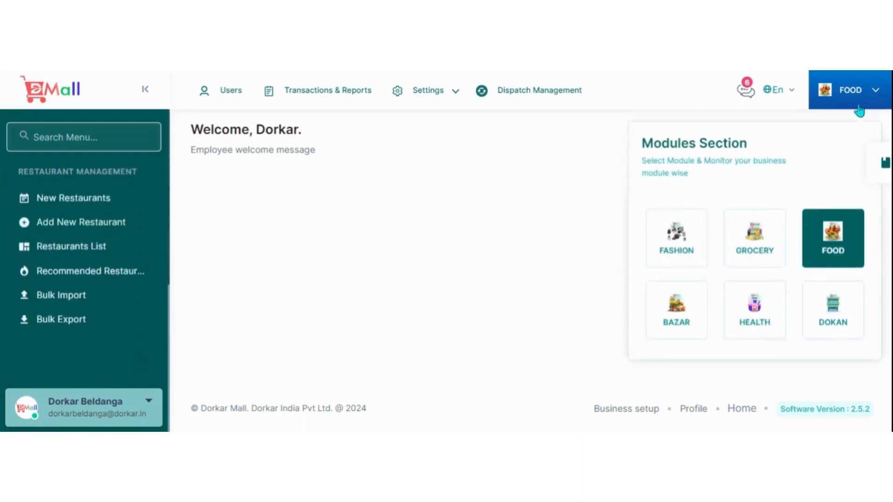
{"action": "left_click", "coordinate": [674, 320]}
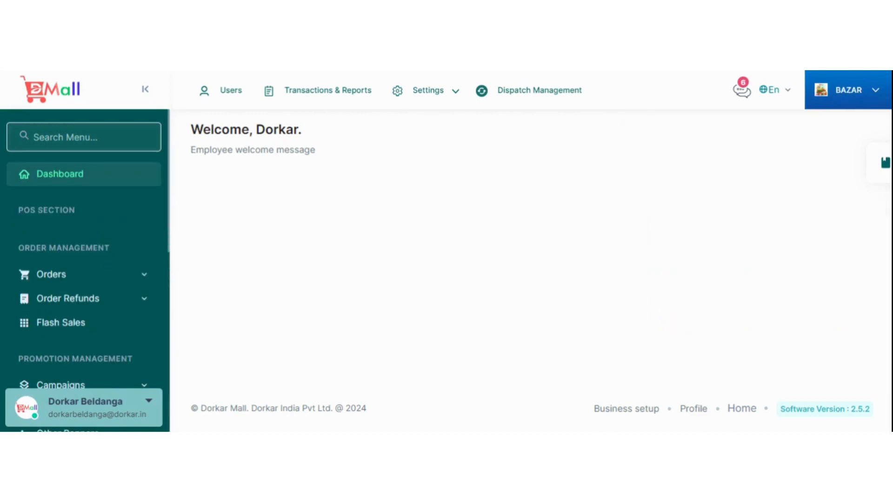
{"action": "scroll", "coordinate": [133, 259], "scroll_direction": "down", "scroll_amount": 5}
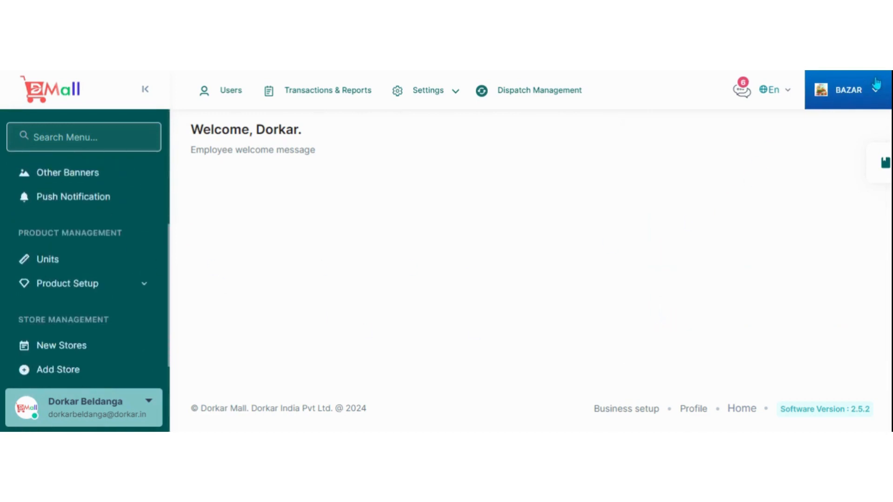
Switch to the Health module and review its menu down to the store management options.
{"action": "left_click", "coordinate": [871, 101]}
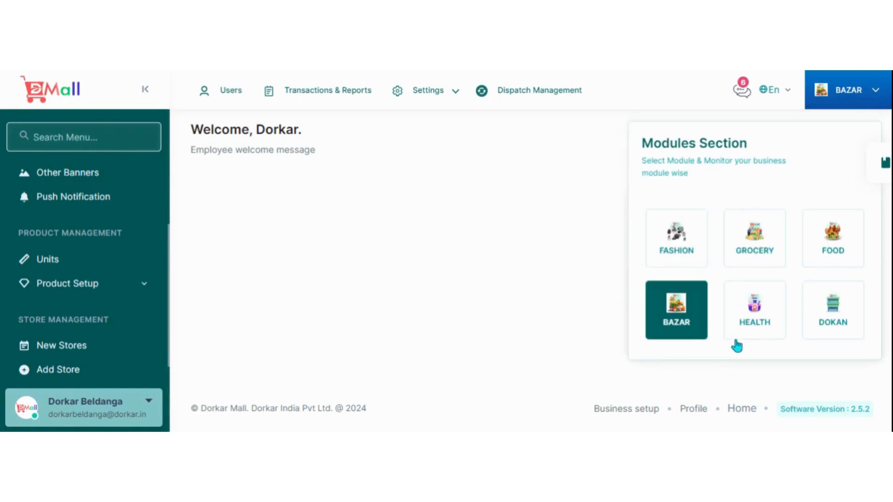
{"action": "left_click", "coordinate": [750, 315]}
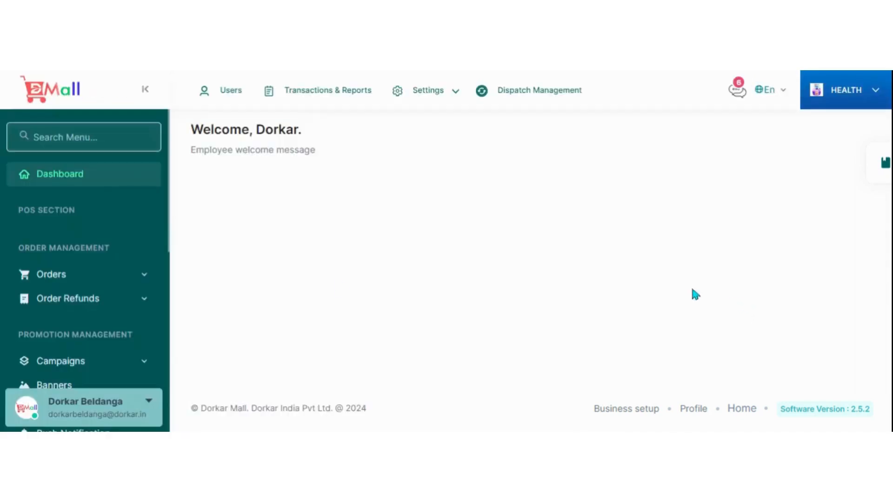
{"action": "scroll", "coordinate": [79, 261], "scroll_direction": "down", "scroll_amount": 5}
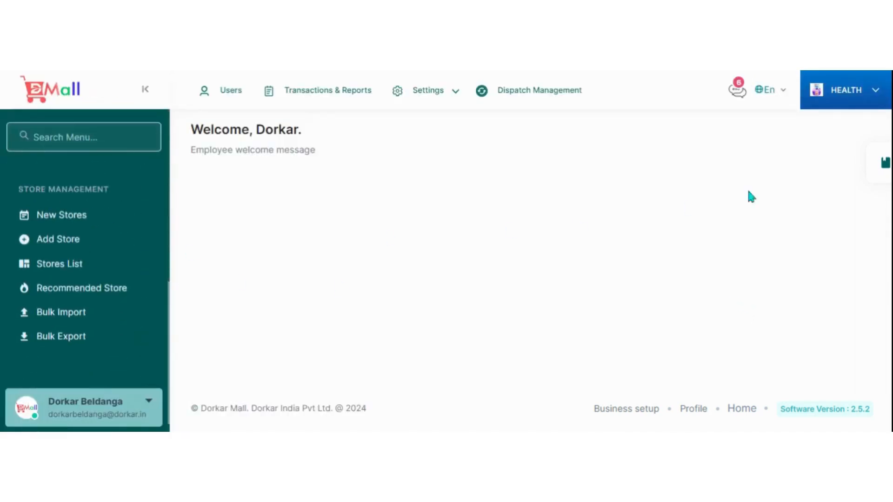
Switch to the Dokan module and review its whole menu, from order management to store management.
{"action": "left_click", "coordinate": [844, 110]}
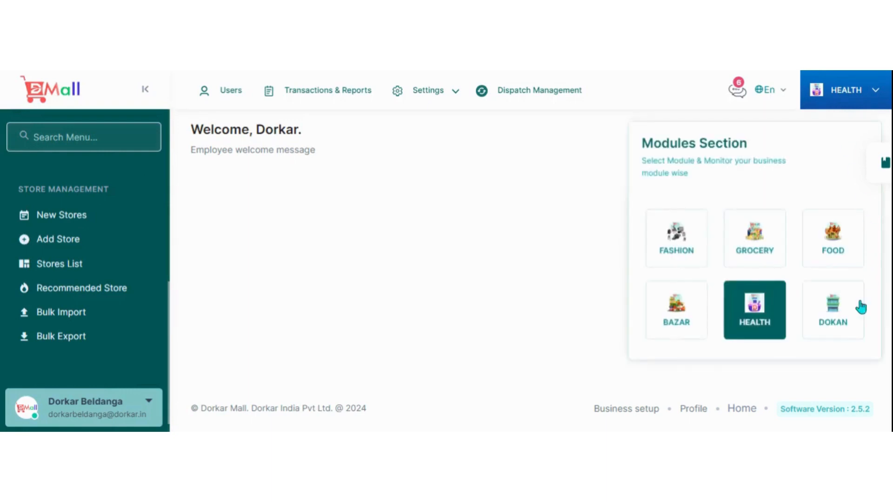
{"action": "left_click", "coordinate": [843, 326]}
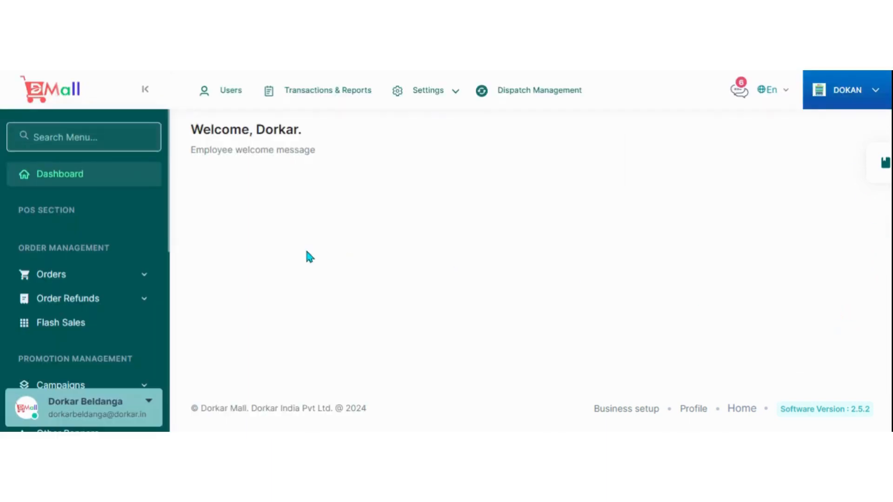
{"action": "scroll", "coordinate": [134, 278], "scroll_direction": "down", "scroll_amount": 4}
{"action": "scroll", "coordinate": [100, 266], "scroll_direction": "down", "scroll_amount": 1}
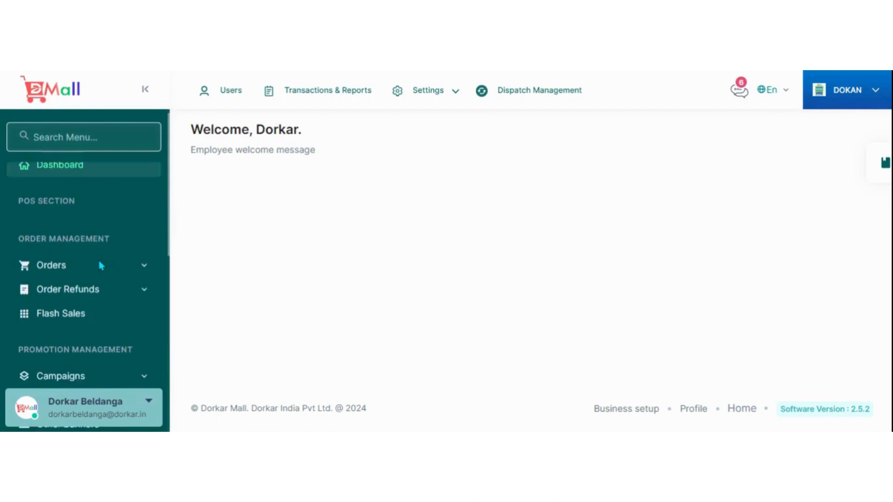
{"action": "scroll", "coordinate": [101, 266], "scroll_direction": "down", "scroll_amount": 4}
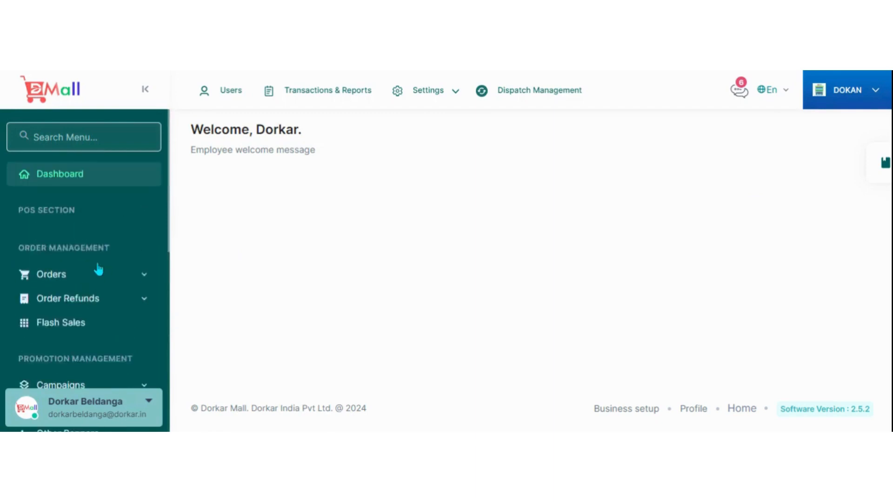
{"action": "scroll", "coordinate": [113, 263], "scroll_direction": "down", "scroll_amount": 5}
{"action": "scroll", "coordinate": [115, 265], "scroll_direction": "down", "scroll_amount": 3}
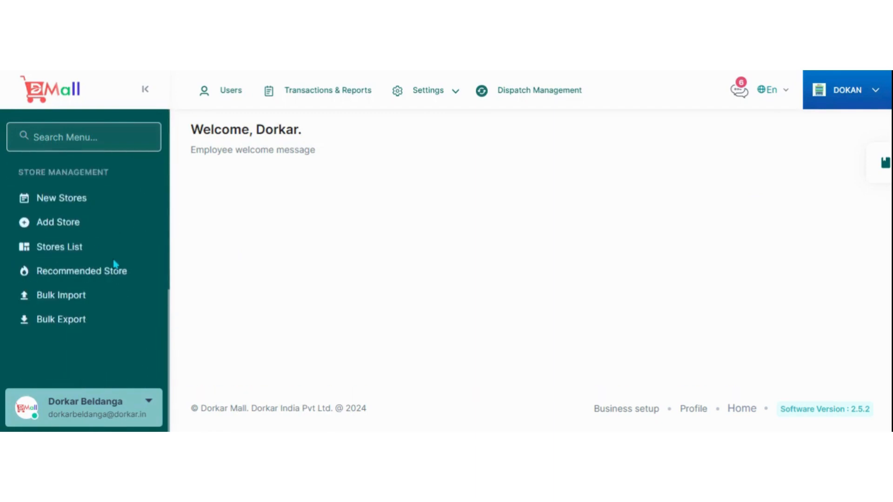
{"action": "scroll", "coordinate": [128, 298], "scroll_direction": "up", "scroll_amount": 6}
{"action": "scroll", "coordinate": [123, 284], "scroll_direction": "up", "scroll_amount": 1}
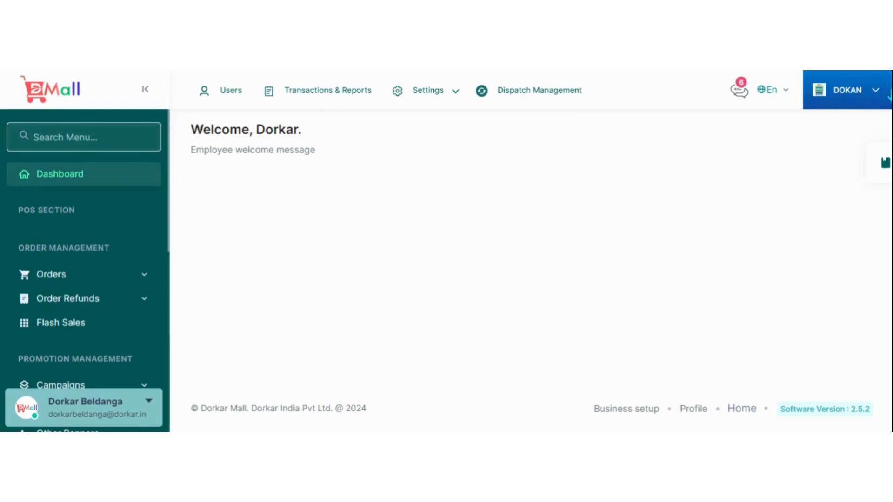
Switch back to the Food module and expand its Orders section to review the order status categories.
{"action": "left_click", "coordinate": [877, 93]}
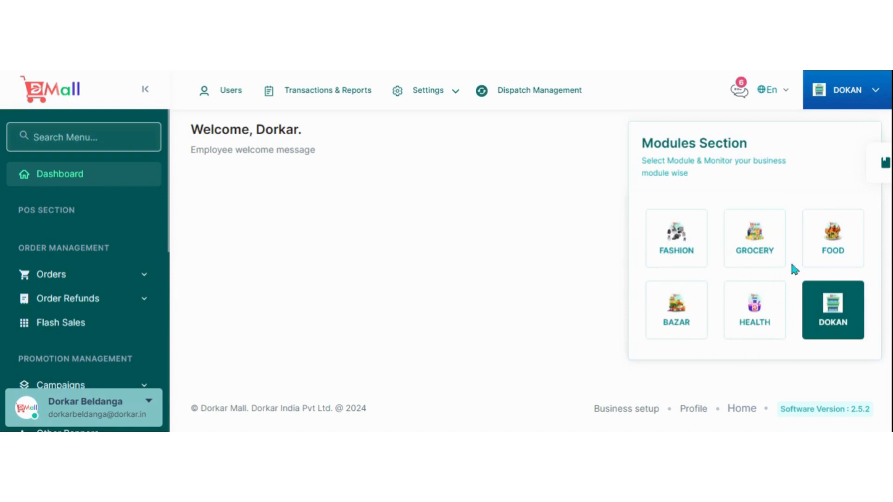
{"action": "left_click", "coordinate": [840, 246]}
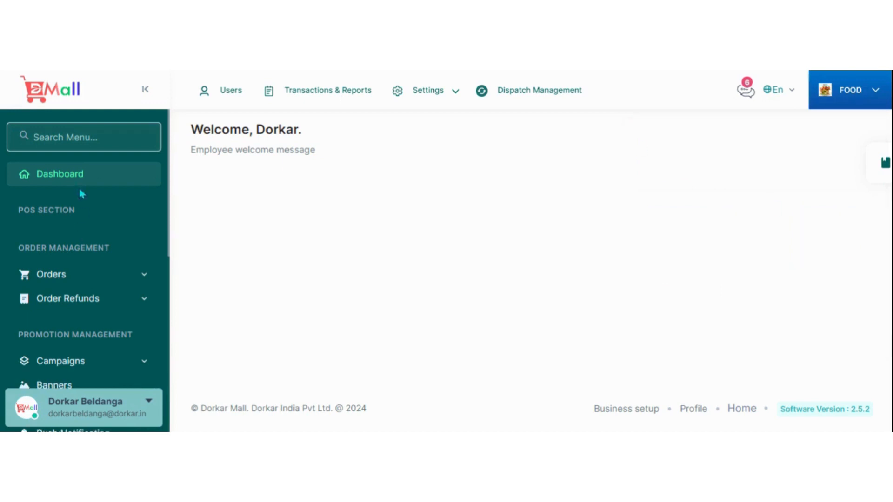
{"action": "scroll", "coordinate": [80, 193], "scroll_direction": "down", "scroll_amount": 2}
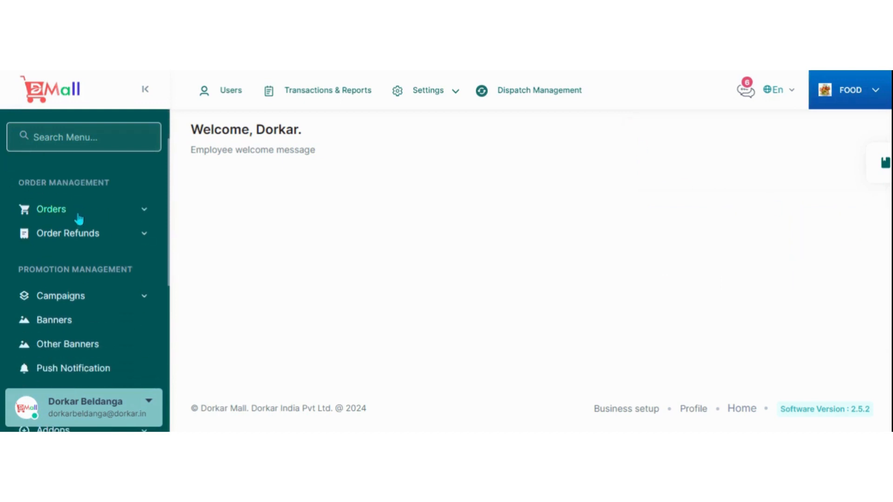
{"action": "left_click", "coordinate": [79, 218]}
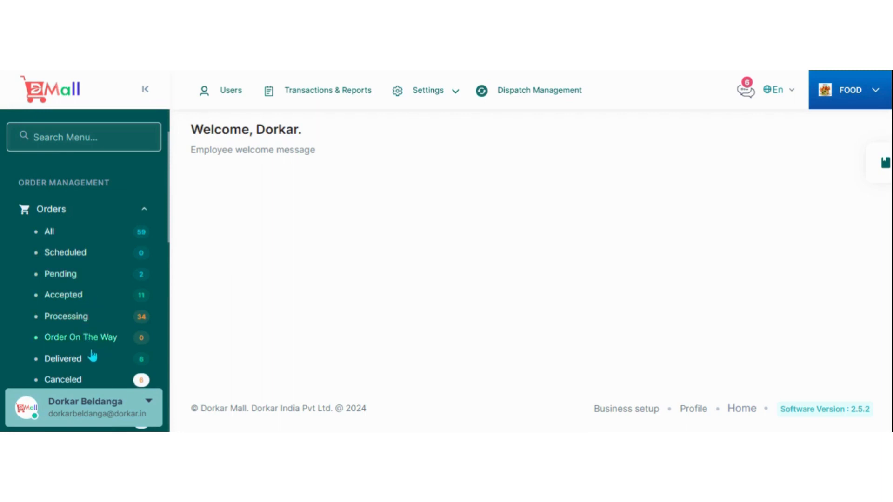
{"action": "scroll", "coordinate": [88, 353], "scroll_direction": "down", "scroll_amount": 1}
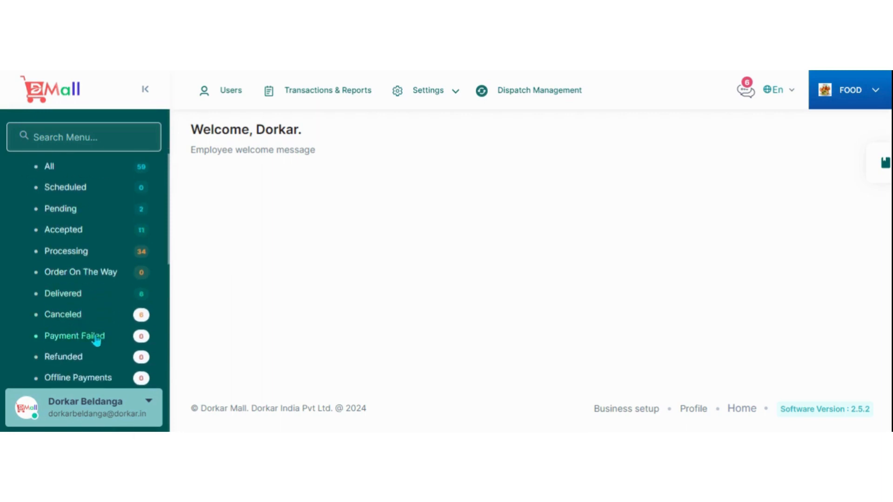
{"action": "scroll", "coordinate": [88, 353], "scroll_direction": "down", "scroll_amount": 2}
{"action": "scroll", "coordinate": [106, 319], "scroll_direction": "up", "scroll_amount": 2}
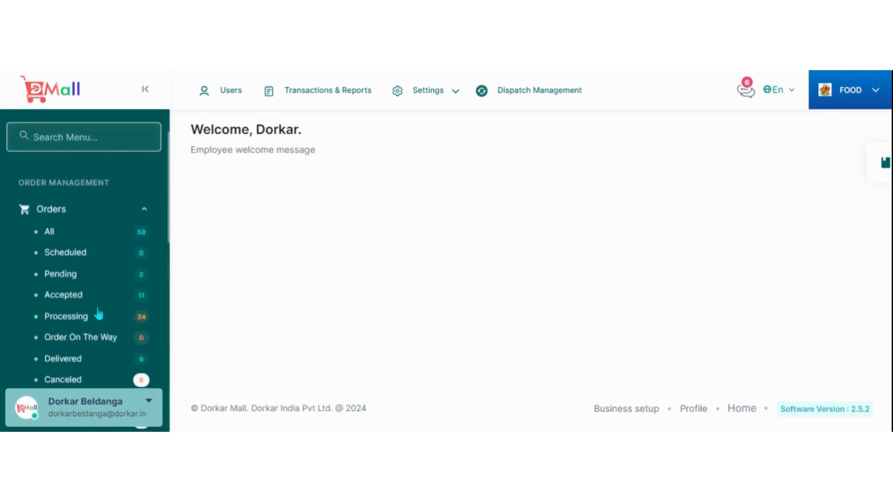
Open the list of all Food orders and examine the order dates, stores, amounts, statuses and status categories.
{"action": "left_click", "coordinate": [68, 234]}
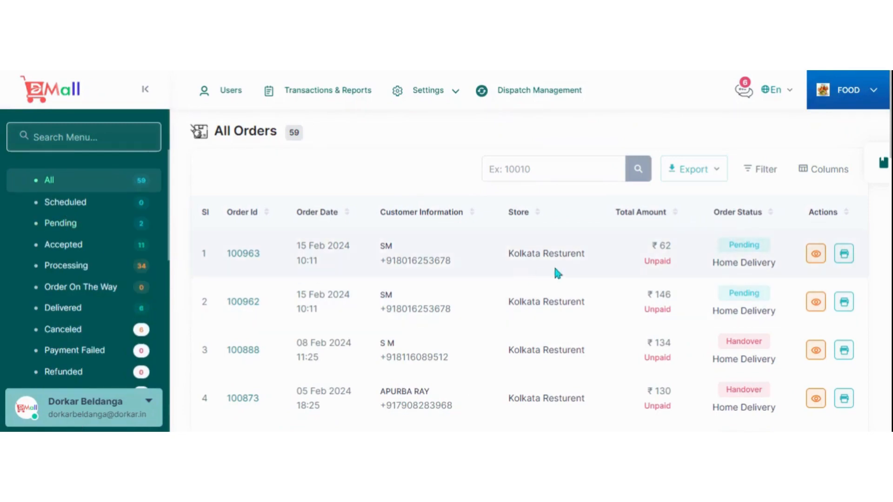
{"action": "scroll", "coordinate": [518, 247], "scroll_direction": "down", "scroll_amount": 5}
{"action": "scroll", "coordinate": [520, 252], "scroll_direction": "up", "scroll_amount": 5}
{"action": "scroll", "coordinate": [741, 258], "scroll_direction": "down", "scroll_amount": 8}
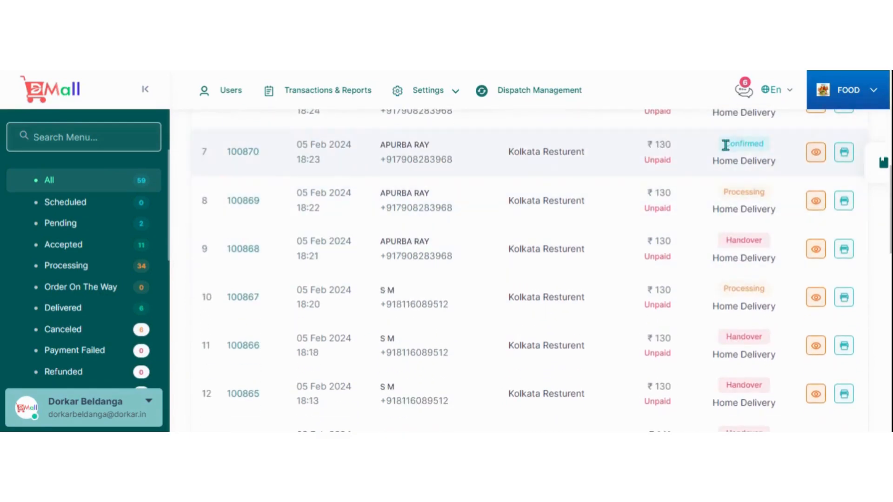
{"action": "scroll", "coordinate": [730, 247], "scroll_direction": "down", "scroll_amount": 11}
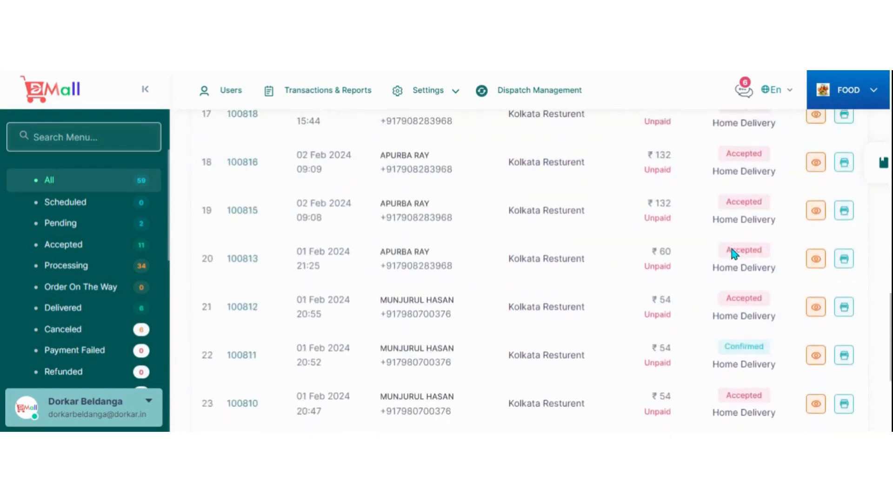
{"action": "scroll", "coordinate": [732, 251], "scroll_direction": "down", "scroll_amount": 5}
{"action": "scroll", "coordinate": [721, 293], "scroll_direction": "up", "scroll_amount": 9}
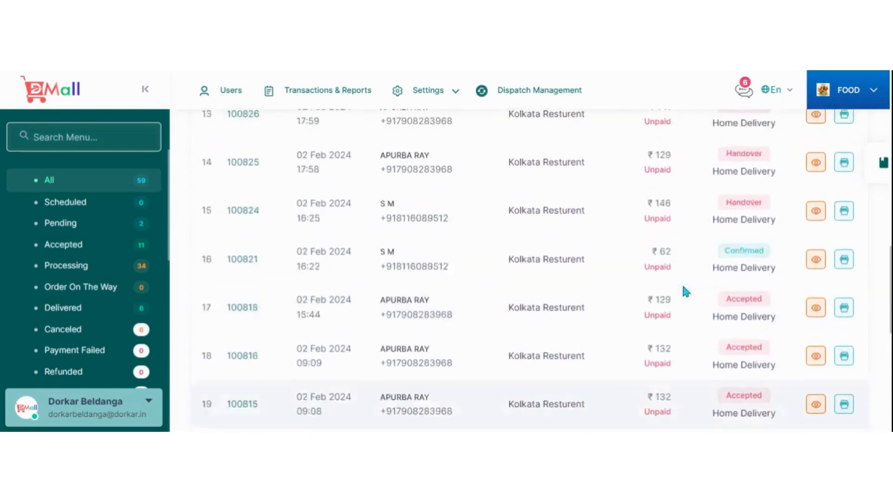
{"action": "scroll", "coordinate": [682, 287], "scroll_direction": "up", "scroll_amount": 15}
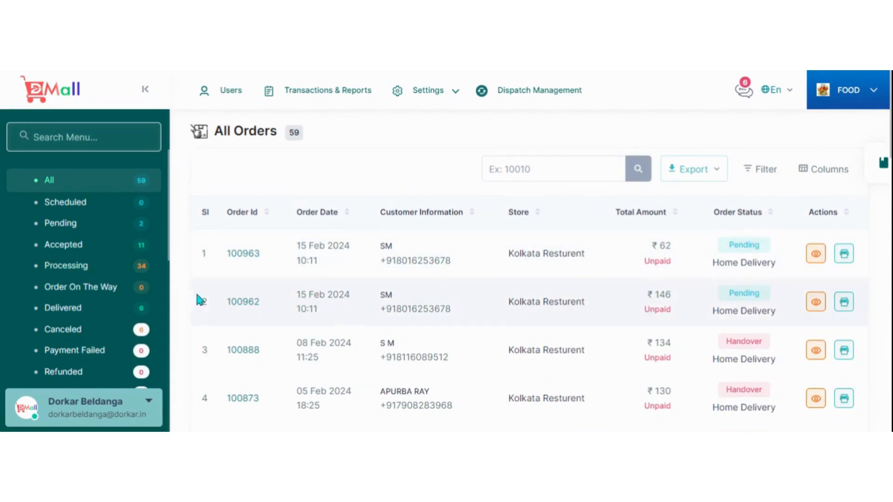
{"action": "scroll", "coordinate": [106, 260], "scroll_direction": "up", "scroll_amount": 3}
{"action": "scroll", "coordinate": [140, 265], "scroll_direction": "down", "scroll_amount": 3}
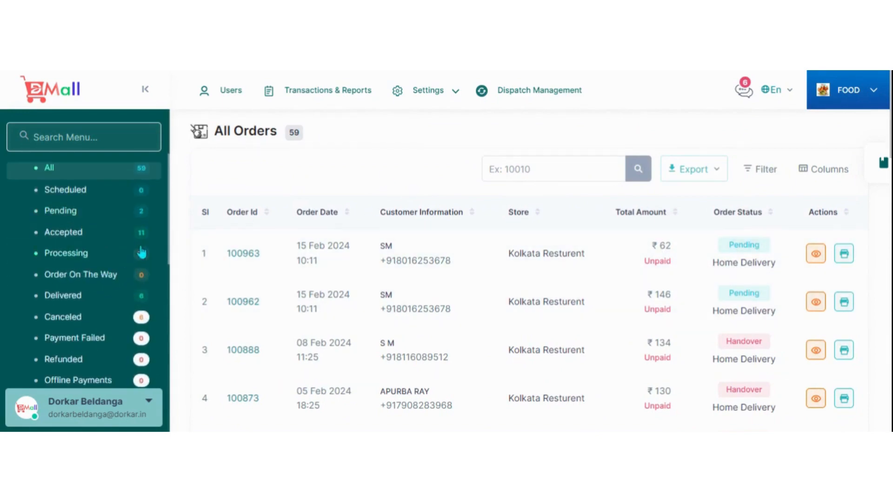
{"action": "scroll", "coordinate": [354, 253], "scroll_direction": "down", "scroll_amount": 3}
{"action": "scroll", "coordinate": [356, 255], "scroll_direction": "up", "scroll_amount": 3}
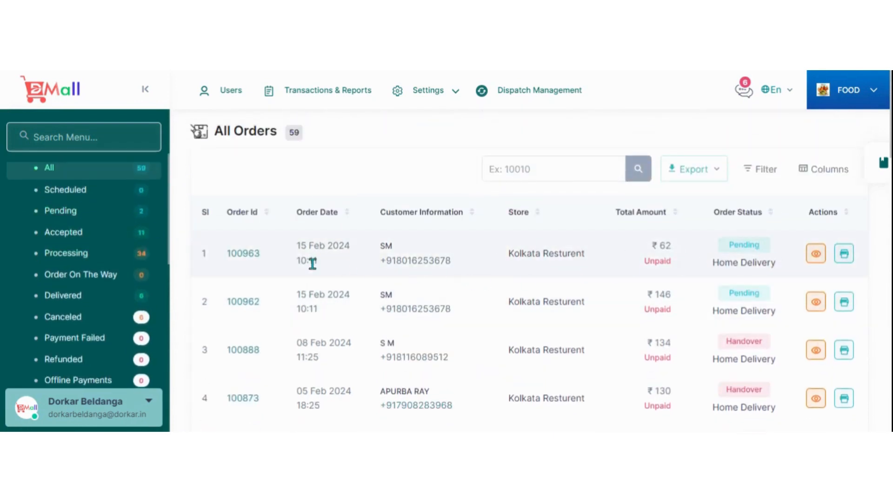
Open the details of the first pending order and examine its items, price breakdown, customer, delivery and store information.
{"action": "left_click", "coordinate": [816, 254]}
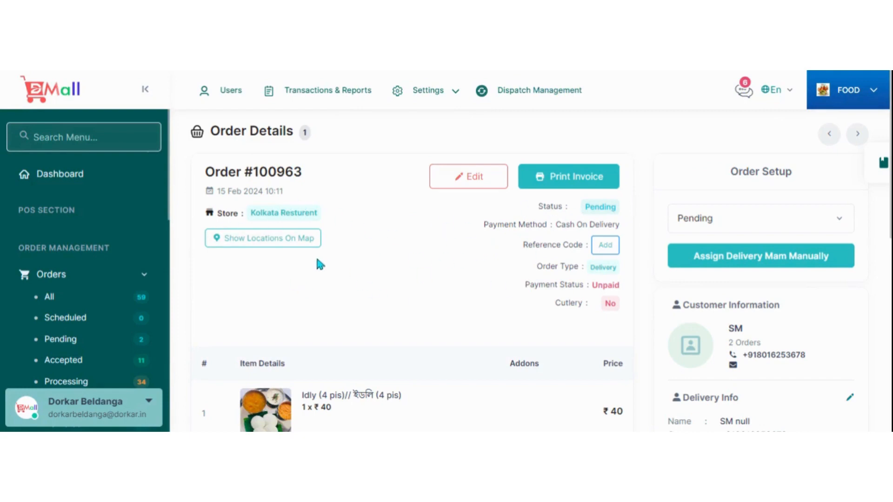
{"action": "scroll", "coordinate": [353, 277], "scroll_direction": "down", "scroll_amount": 7}
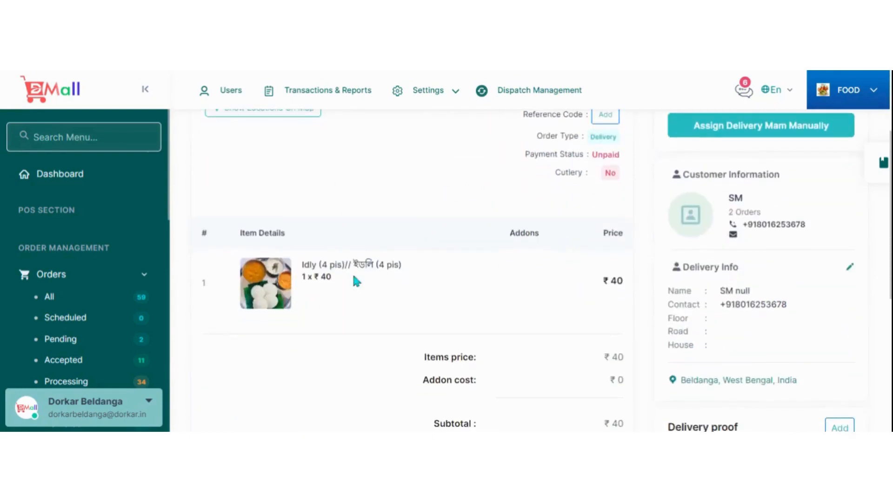
{"action": "scroll", "coordinate": [609, 326], "scroll_direction": "down", "scroll_amount": 2}
{"action": "scroll", "coordinate": [621, 328], "scroll_direction": "up", "scroll_amount": 1}
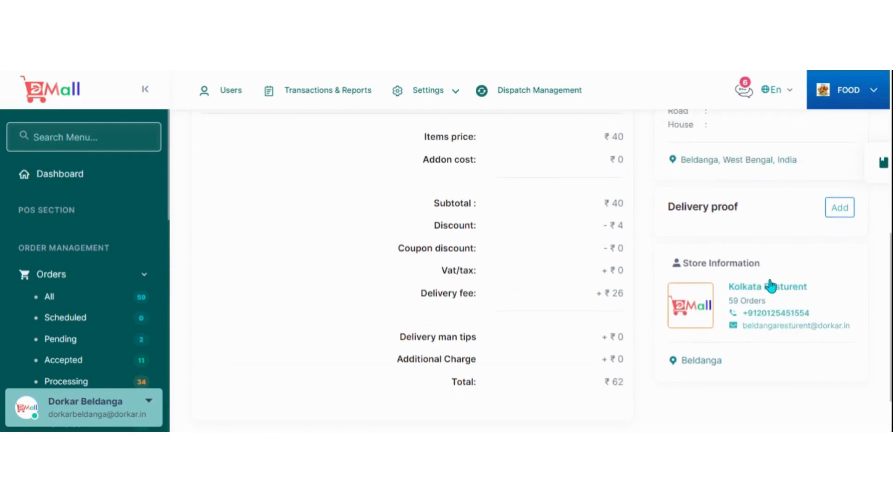
{"action": "scroll", "coordinate": [777, 286], "scroll_direction": "up", "scroll_amount": 4}
{"action": "scroll", "coordinate": [782, 281], "scroll_direction": "down", "scroll_amount": 1}
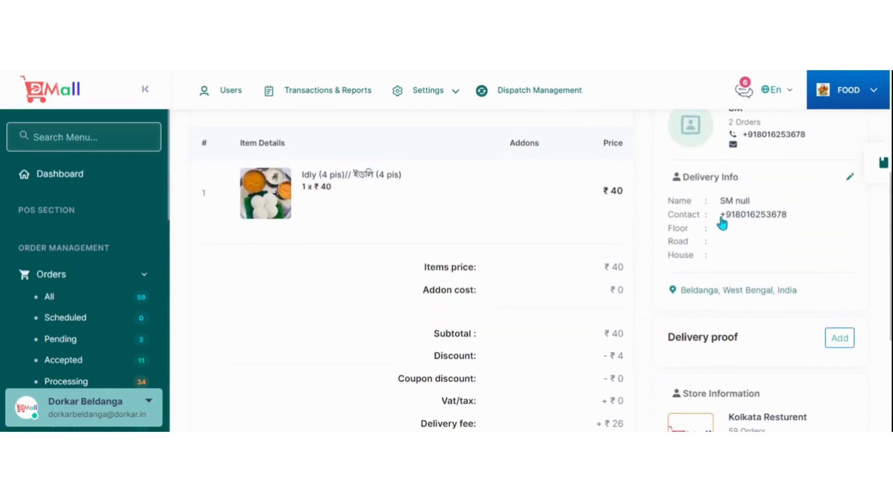
{"action": "scroll", "coordinate": [729, 309], "scroll_direction": "down", "scroll_amount": 1}
{"action": "scroll", "coordinate": [707, 225], "scroll_direction": "up", "scroll_amount": 2}
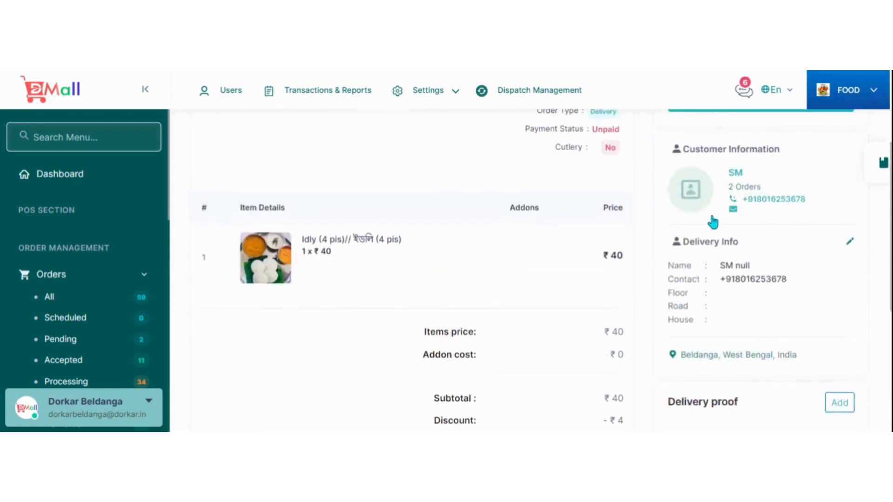
{"action": "scroll", "coordinate": [712, 222], "scroll_direction": "up", "scroll_amount": 3}
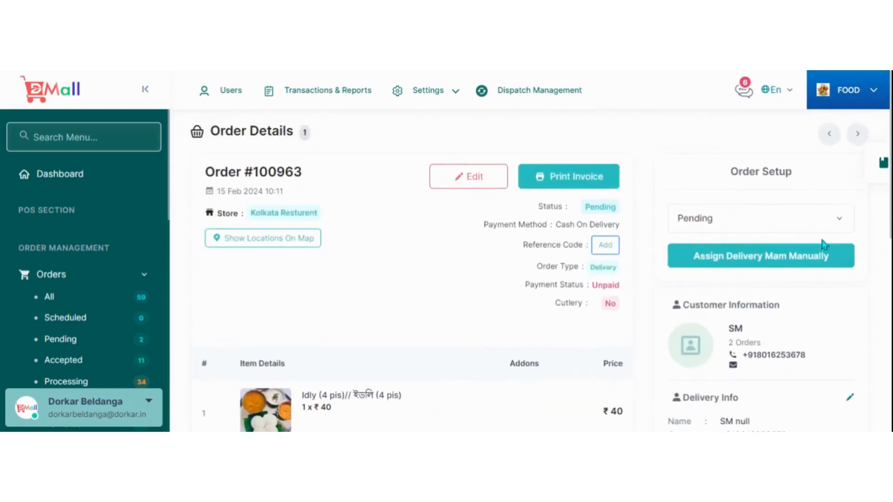
Review the order's available status options and the manual delivery man assignment dialog without assigning anyone.
{"action": "left_click", "coordinate": [835, 222]}
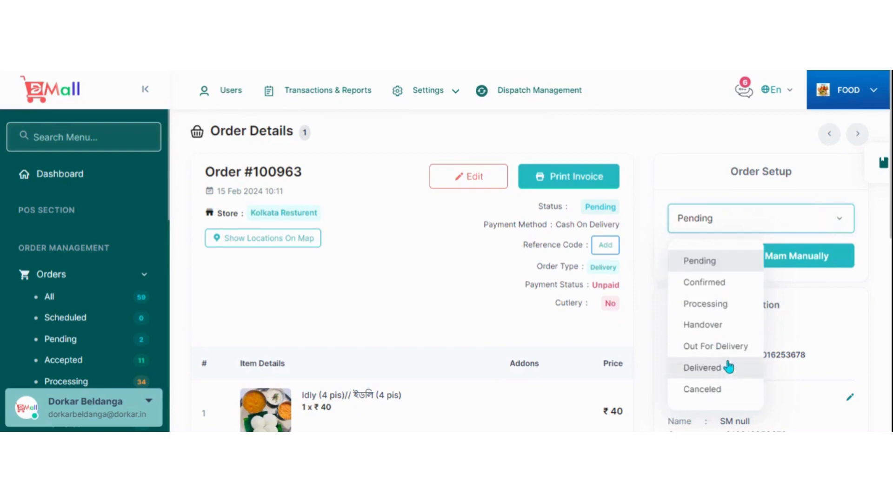
{"action": "left_click", "coordinate": [815, 223]}
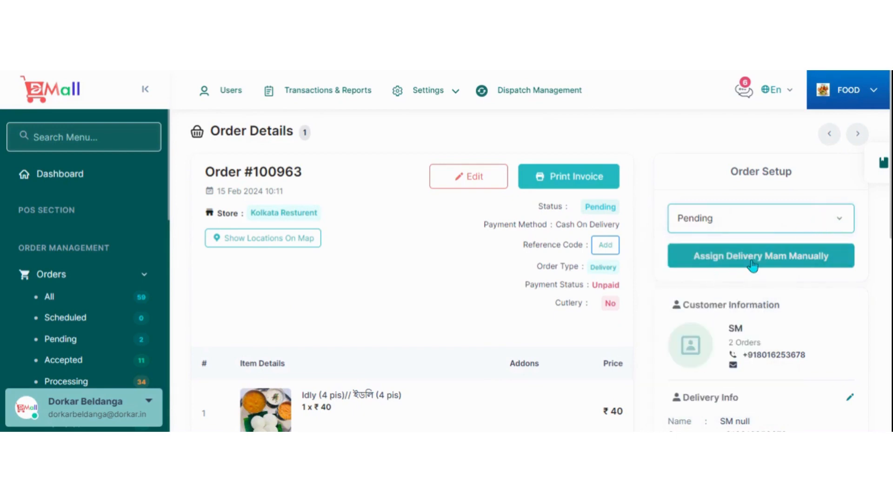
{"action": "left_click", "coordinate": [752, 256]}
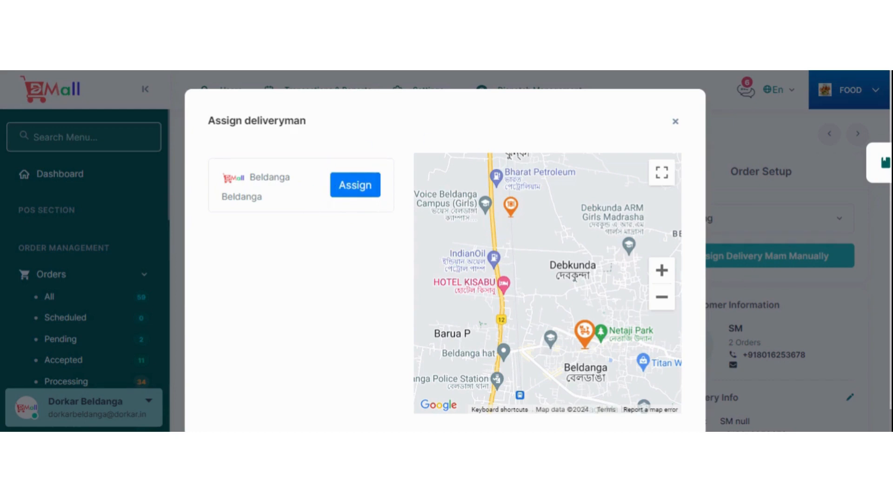
{"action": "left_click", "coordinate": [675, 122]}
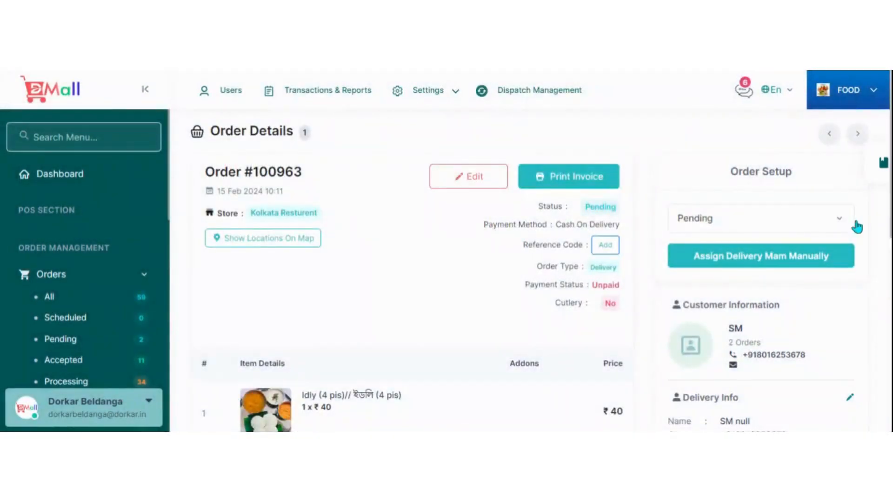
Change the order's status to Confirmed and accept the change.
{"action": "left_click", "coordinate": [840, 220]}
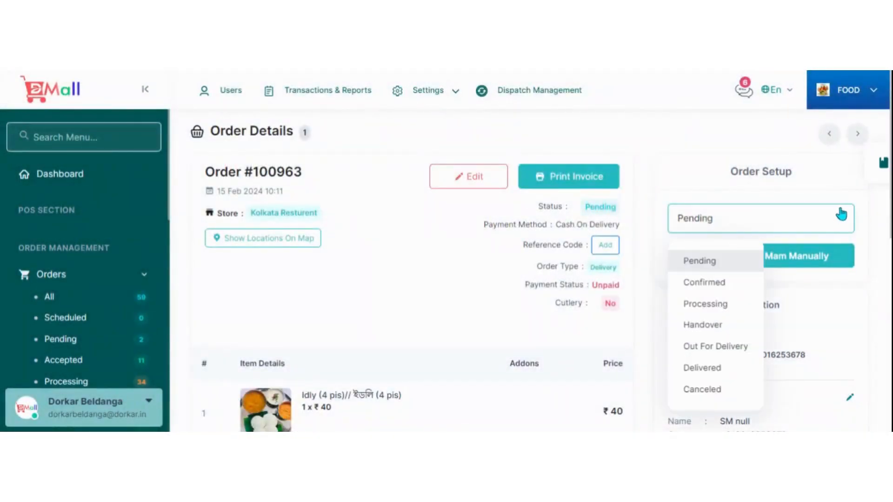
{"action": "left_click", "coordinate": [728, 282]}
{"action": "left_click", "coordinate": [498, 315]}
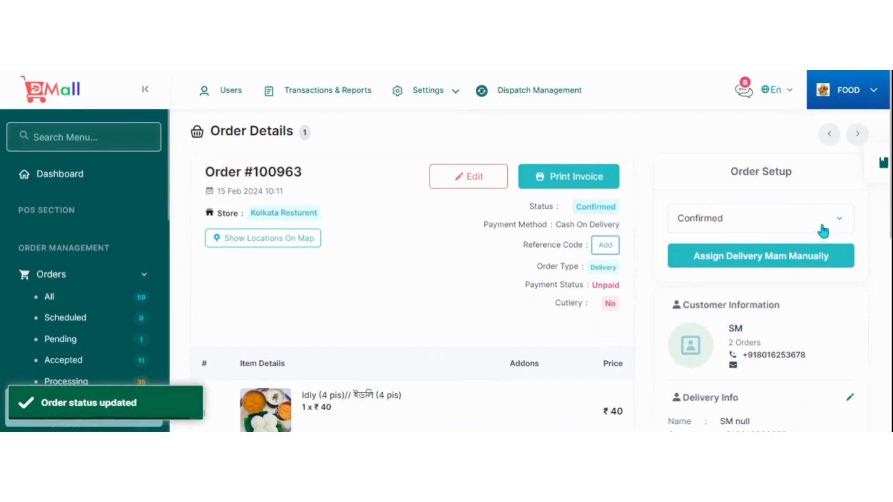
Change the order's status to Processing, entering the processing time in minutes and submitting it.
{"action": "left_click", "coordinate": [821, 229]}
{"action": "left_click", "coordinate": [714, 307]}
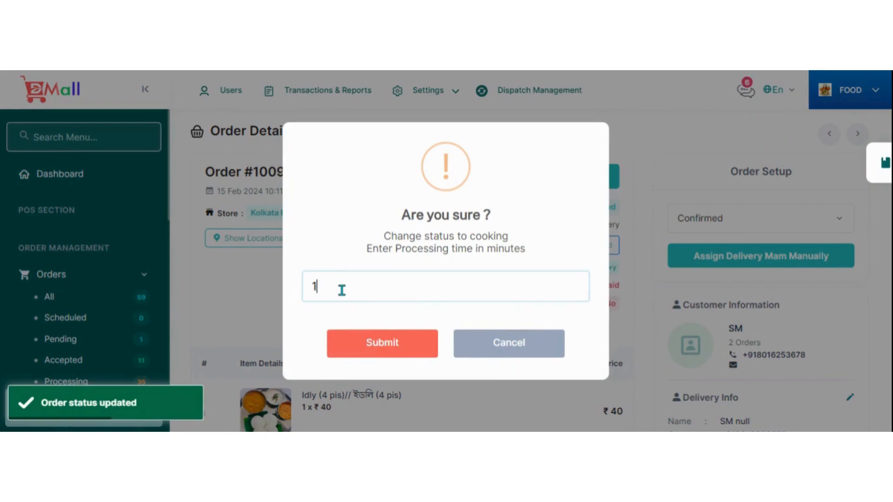
{"action": "left_click", "coordinate": [379, 344]}
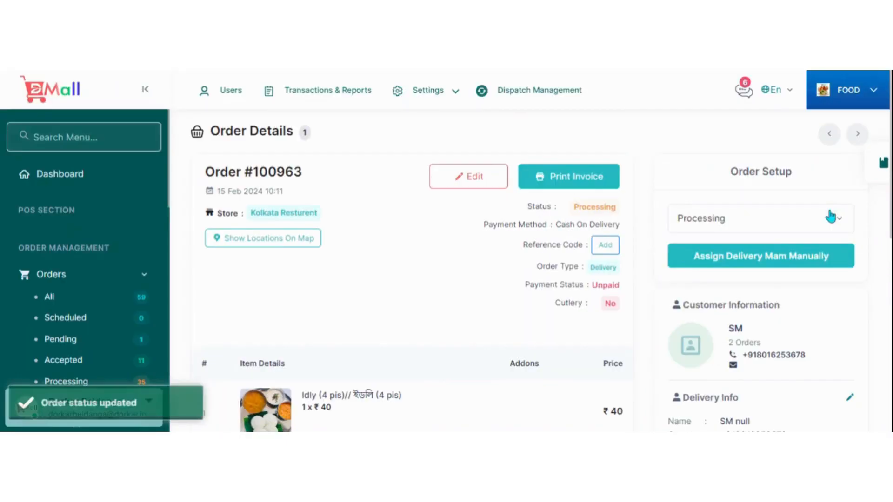
Change the order's status to Handover and accept the change.
{"action": "left_click", "coordinate": [828, 225]}
{"action": "left_click", "coordinate": [720, 330]}
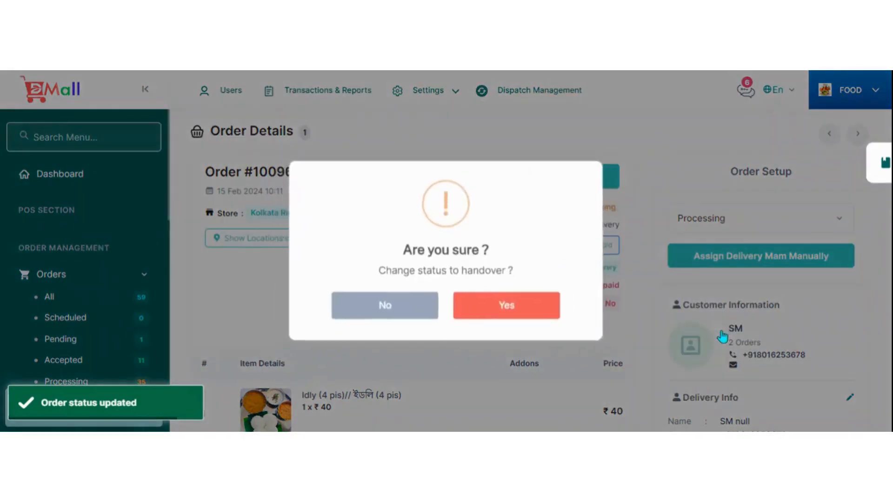
{"action": "left_click", "coordinate": [513, 309]}
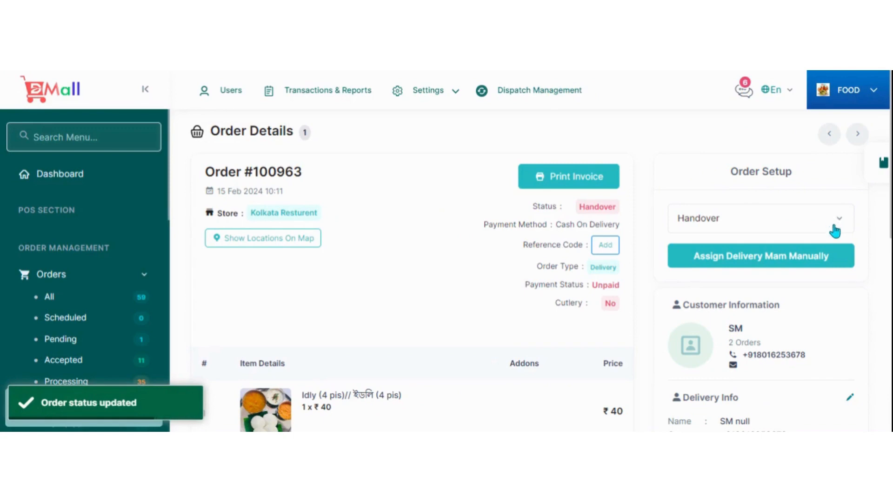
Change the order's status to Out For Delivery and accept the change.
{"action": "left_click", "coordinate": [834, 229]}
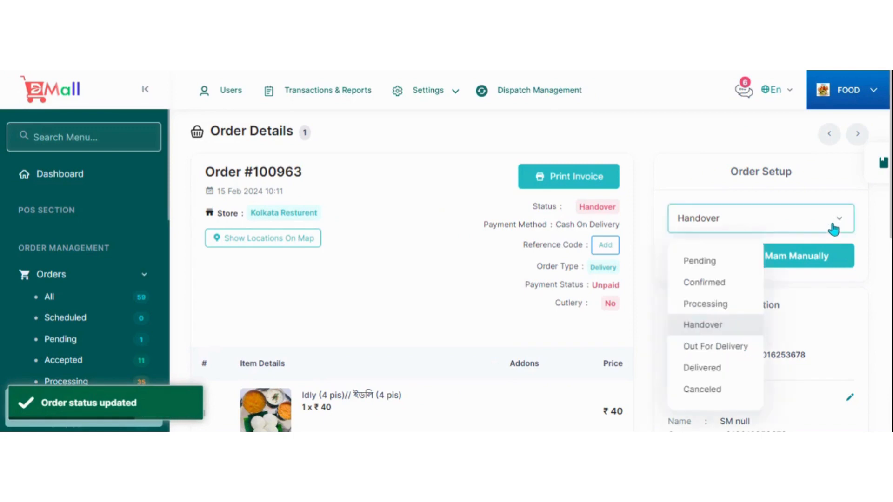
{"action": "left_click", "coordinate": [714, 347]}
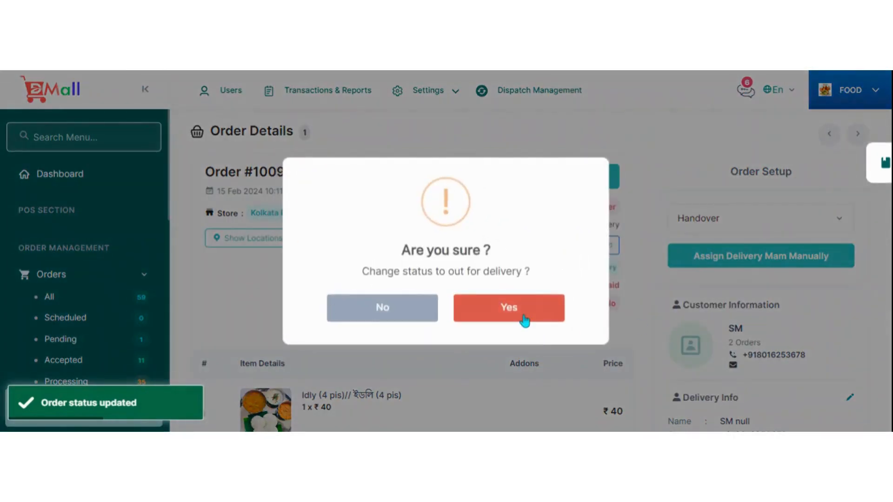
{"action": "left_click", "coordinate": [524, 319]}
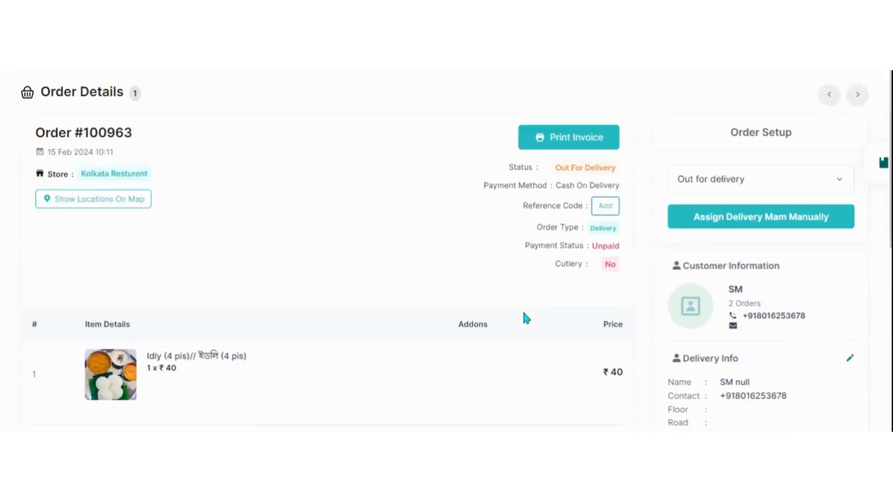
Review the reasons offered for canceling the order, leave without canceling it, and display the status options again.
{"action": "left_click", "coordinate": [817, 224]}
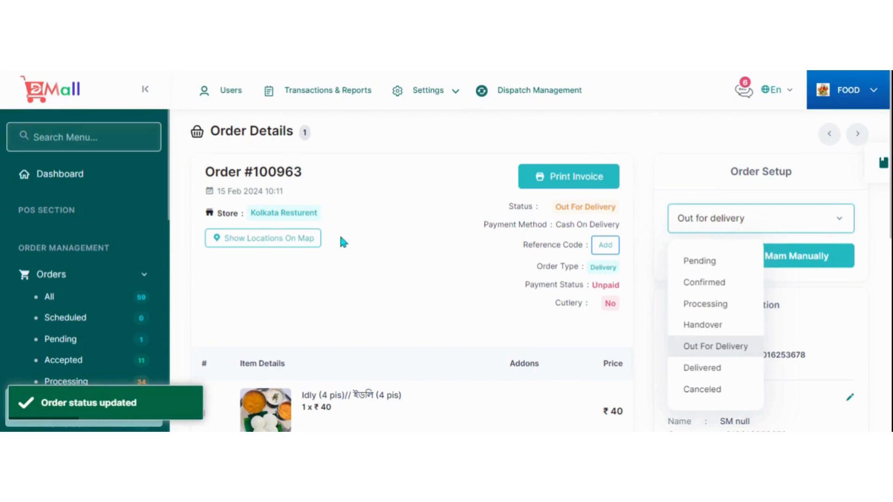
{"action": "left_click", "coordinate": [694, 389]}
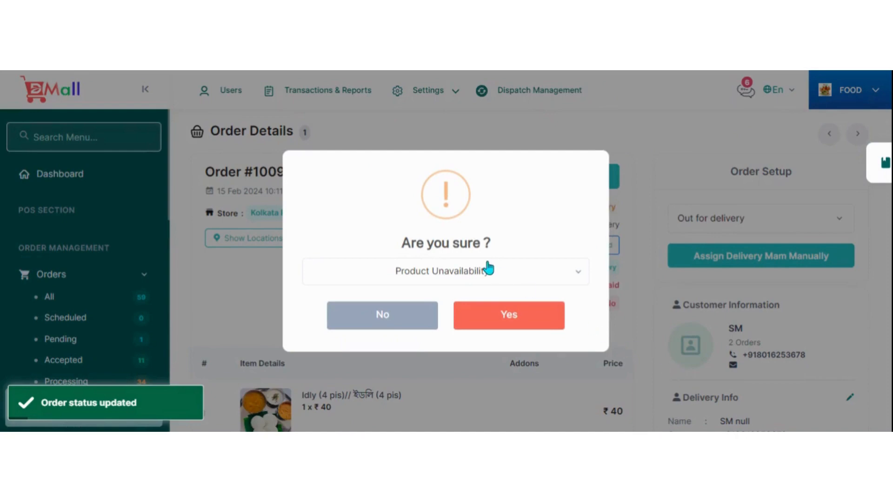
{"action": "left_click", "coordinate": [494, 278]}
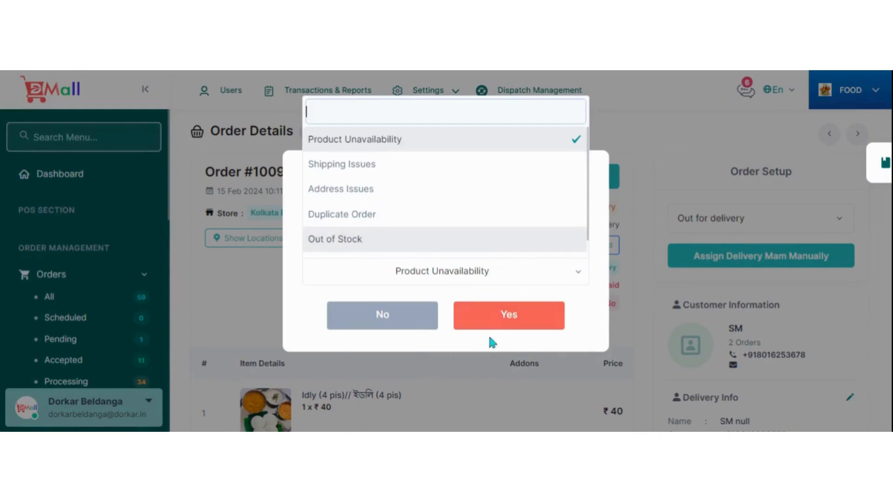
{"action": "left_click", "coordinate": [642, 139]}
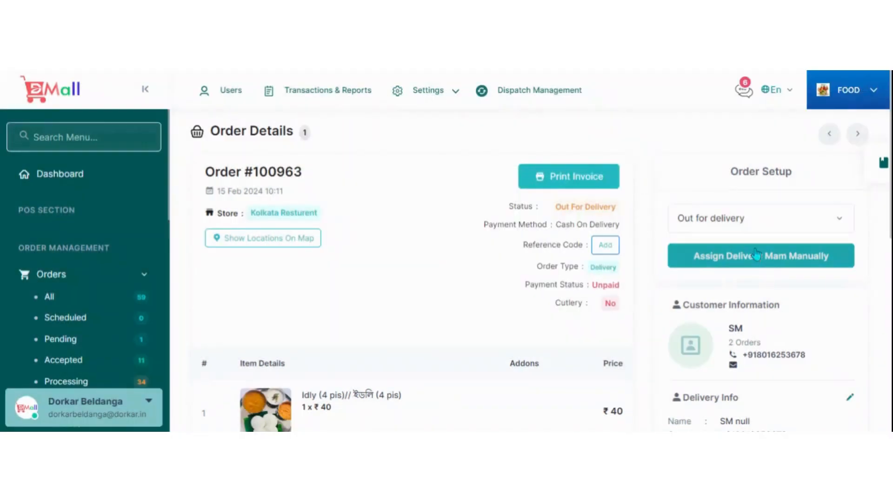
{"action": "left_click", "coordinate": [732, 225]}
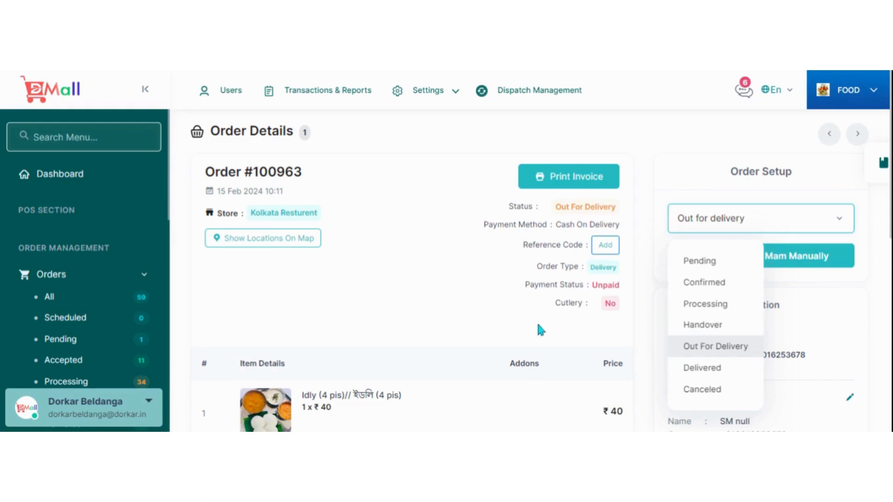
Review the Food module's promotion, food and restaurant management sections and open the Basic Campaigns list.
{"action": "scroll", "coordinate": [122, 219], "scroll_direction": "down", "scroll_amount": 5}
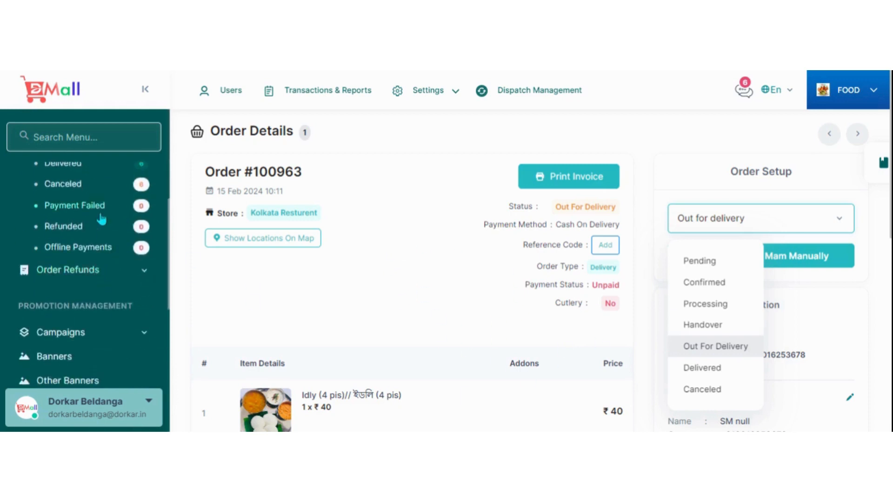
{"action": "scroll", "coordinate": [103, 219], "scroll_direction": "down", "scroll_amount": 4}
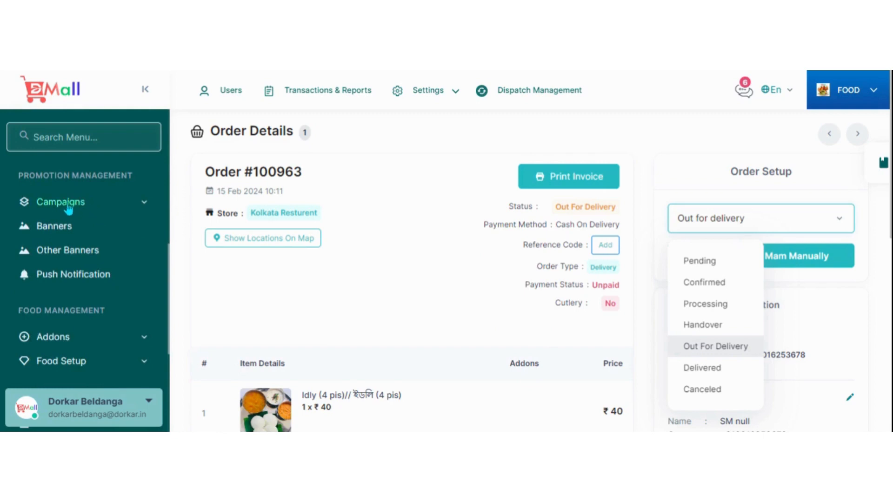
{"action": "scroll", "coordinate": [67, 208], "scroll_direction": "down", "scroll_amount": 4}
{"action": "scroll", "coordinate": [74, 241], "scroll_direction": "up", "scroll_amount": 3}
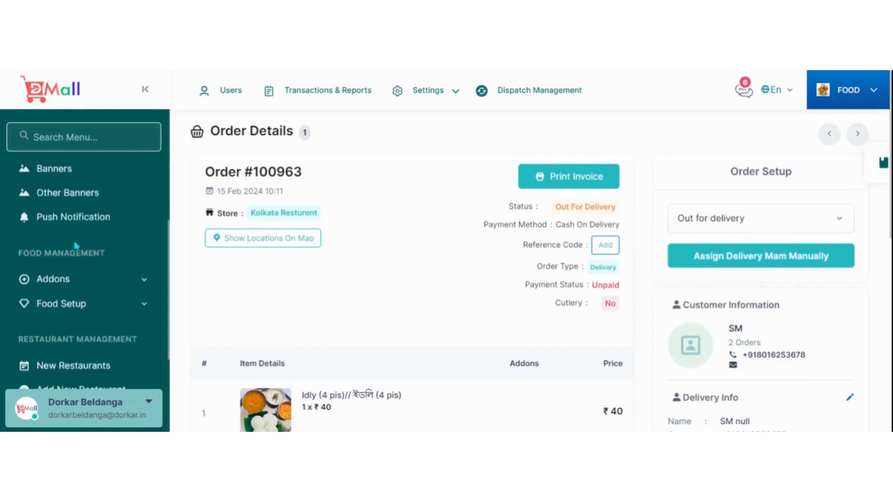
{"action": "scroll", "coordinate": [83, 257], "scroll_direction": "up", "scroll_amount": 3}
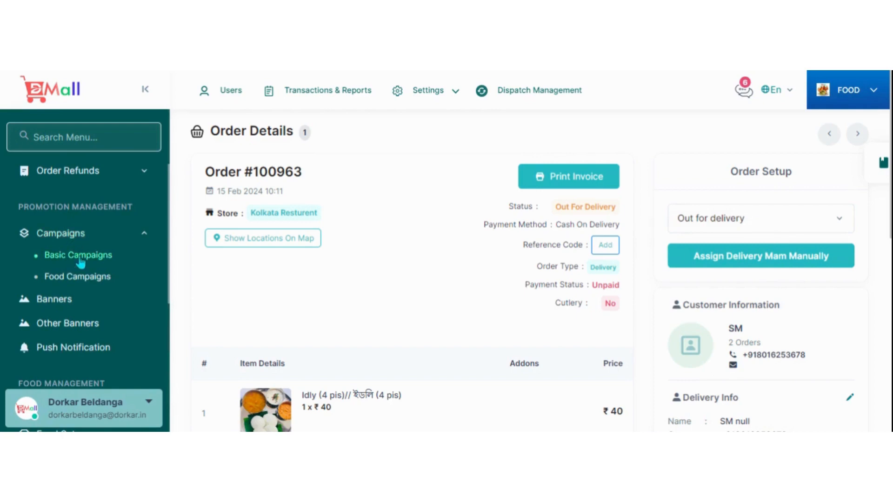
{"action": "left_click", "coordinate": [93, 262]}
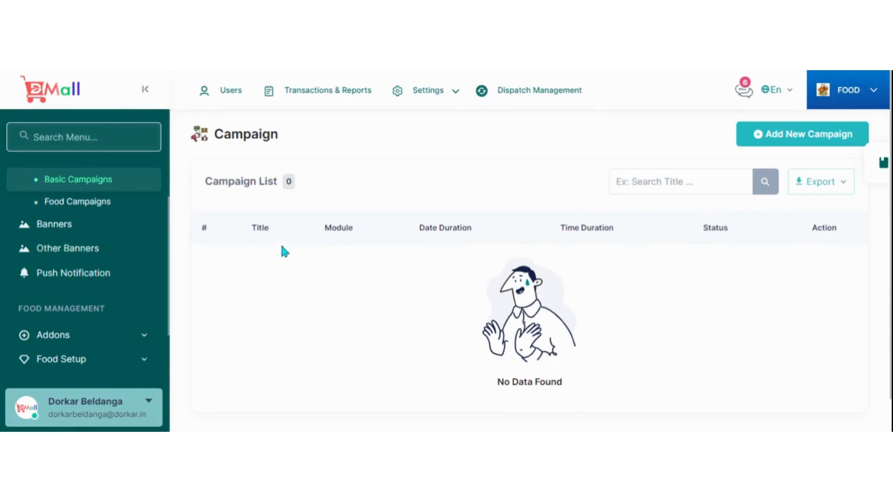
Open the form for a new basic campaign and examine its title, description, date, daily time and image fields.
{"action": "left_click", "coordinate": [768, 139]}
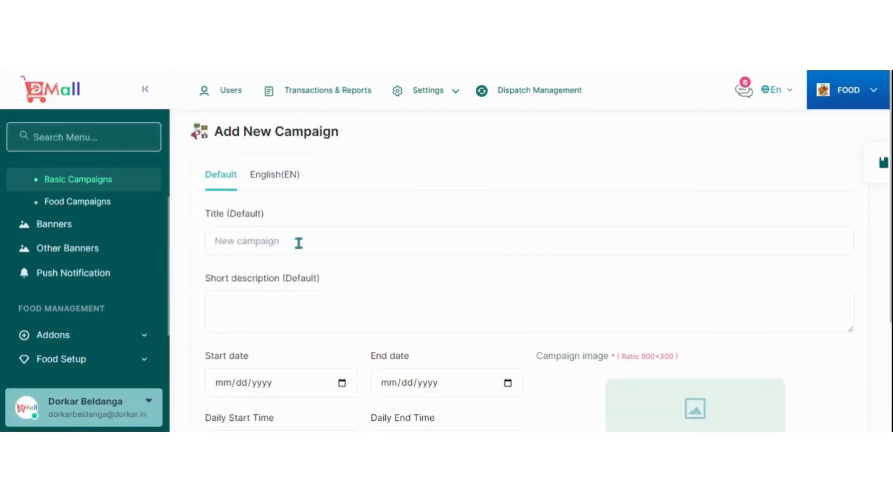
{"action": "scroll", "coordinate": [342, 236], "scroll_direction": "down", "scroll_amount": 1}
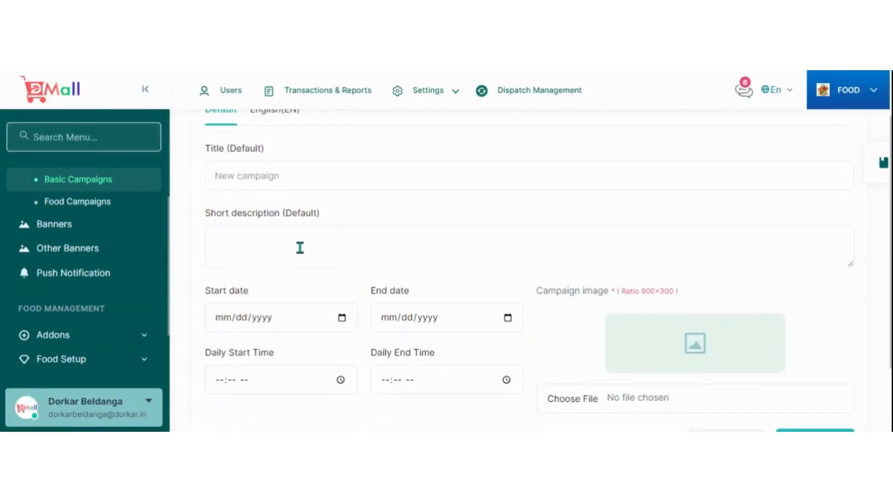
{"action": "scroll", "coordinate": [307, 244], "scroll_direction": "down", "scroll_amount": 1}
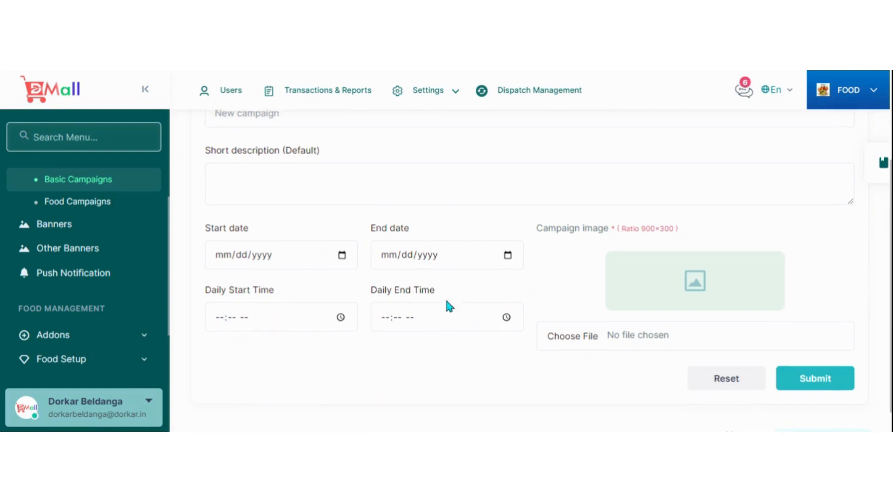
{"action": "scroll", "coordinate": [447, 302], "scroll_direction": "up", "scroll_amount": 2}
{"action": "scroll", "coordinate": [540, 279], "scroll_direction": "down", "scroll_amount": 3}
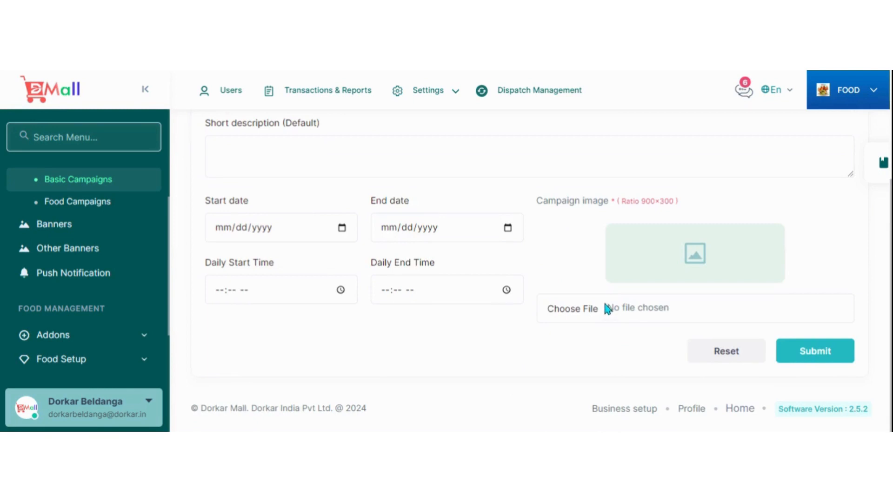
{"action": "scroll", "coordinate": [614, 251], "scroll_direction": "up", "scroll_amount": 3}
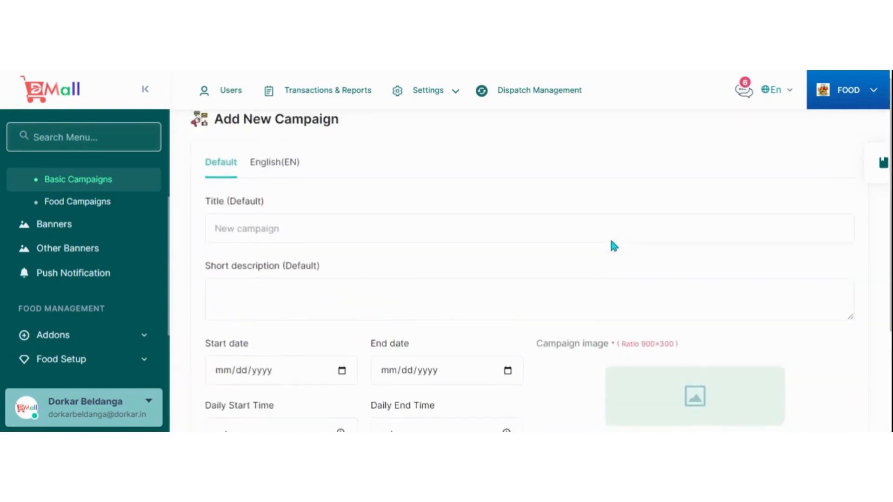
Switch to the Fashion module and open its Basic Campaigns list.
{"action": "left_click", "coordinate": [835, 93]}
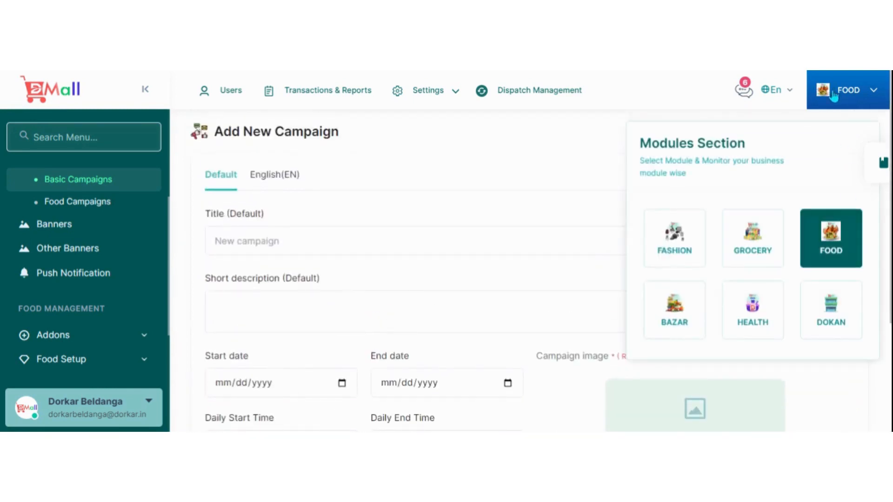
{"action": "left_click", "coordinate": [683, 257]}
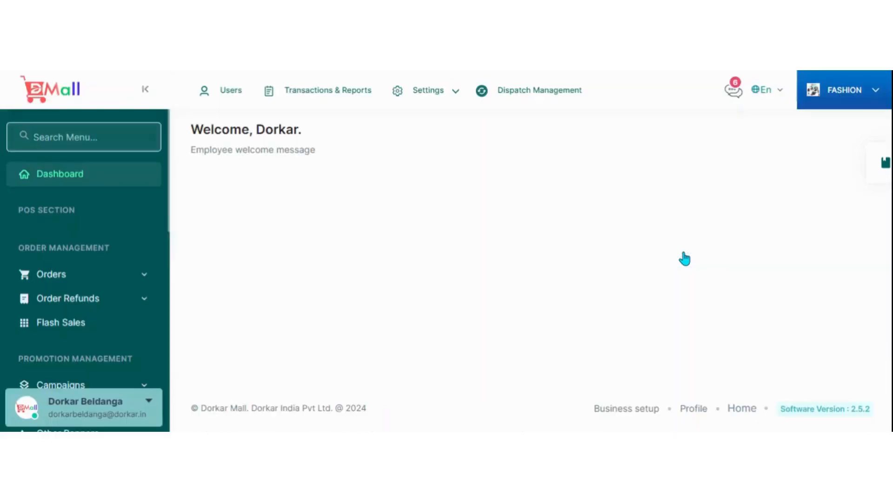
{"action": "scroll", "coordinate": [92, 272], "scroll_direction": "down", "scroll_amount": 2}
{"action": "scroll", "coordinate": [95, 270], "scroll_direction": "down", "scroll_amount": 2}
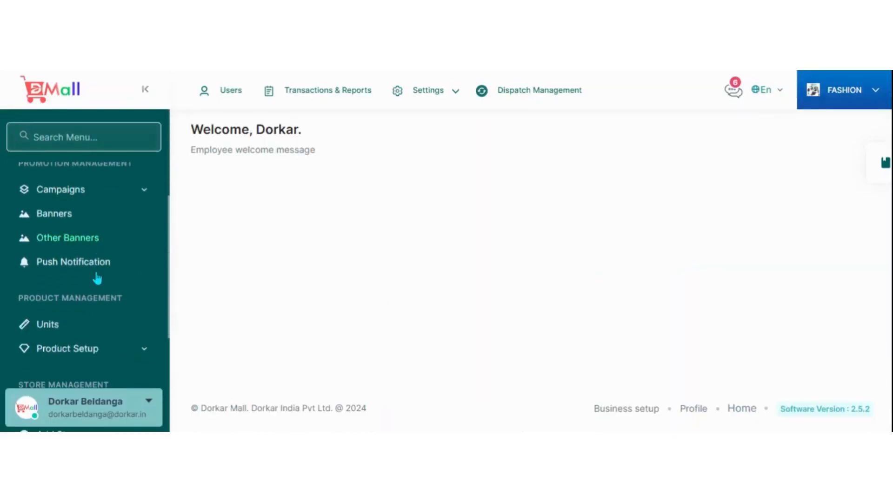
{"action": "left_click", "coordinate": [72, 200]}
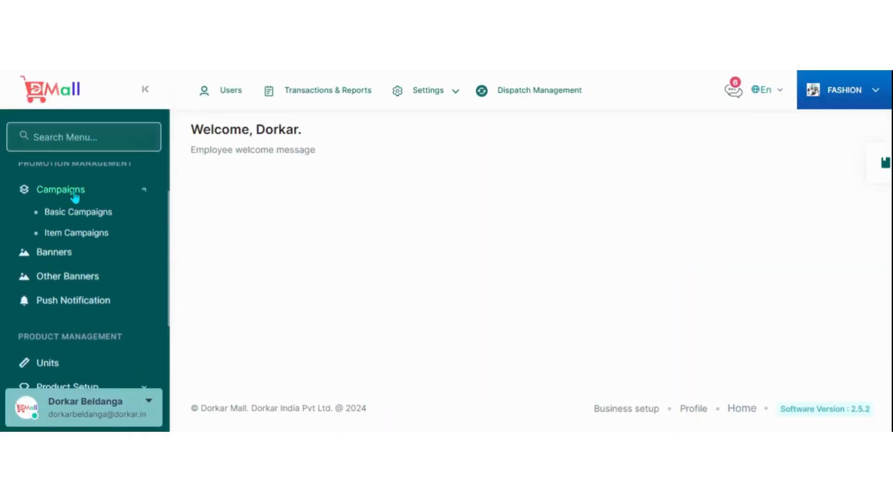
{"action": "left_click", "coordinate": [69, 213]}
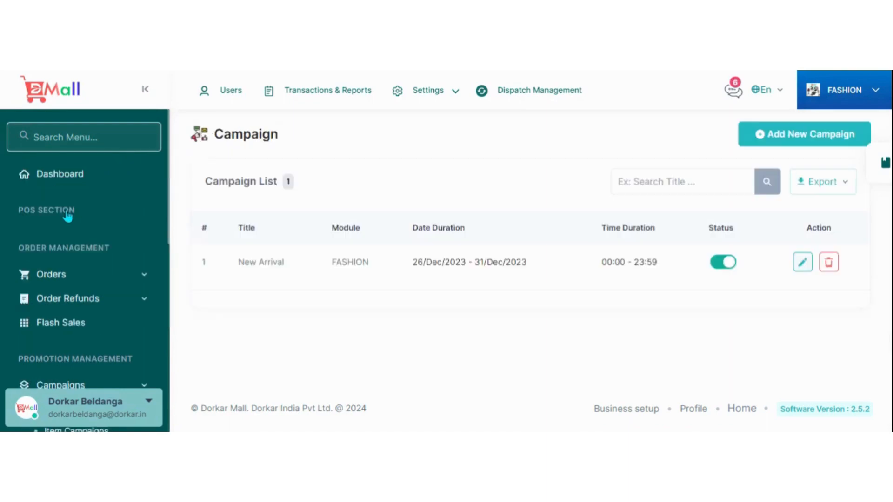
Open the New Arrival campaign for editing and examine its title, description, module, dates, daily times and image.
{"action": "left_click", "coordinate": [802, 263]}
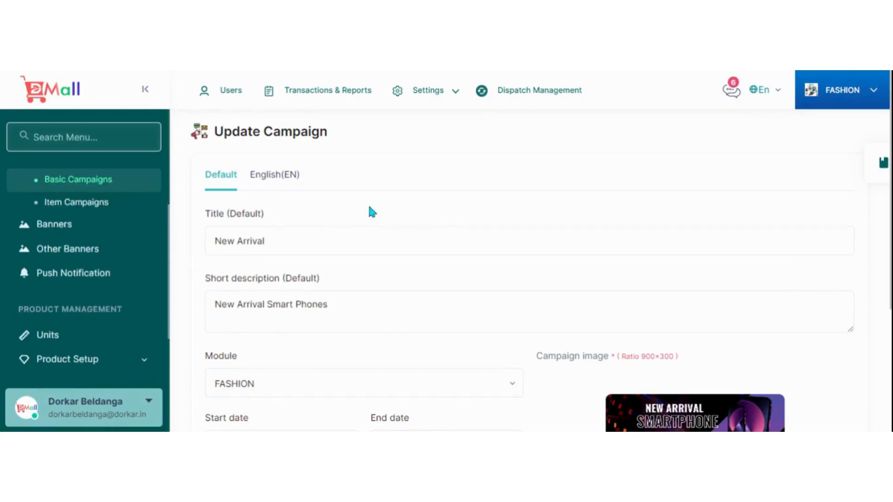
{"action": "scroll", "coordinate": [398, 227], "scroll_direction": "down", "scroll_amount": 3}
{"action": "scroll", "coordinate": [400, 228], "scroll_direction": "up", "scroll_amount": 3}
{"action": "scroll", "coordinate": [310, 323], "scroll_direction": "down", "scroll_amount": 4}
{"action": "scroll", "coordinate": [279, 223], "scroll_direction": "up", "scroll_amount": 4}
{"action": "scroll", "coordinate": [504, 277], "scroll_direction": "down", "scroll_amount": 4}
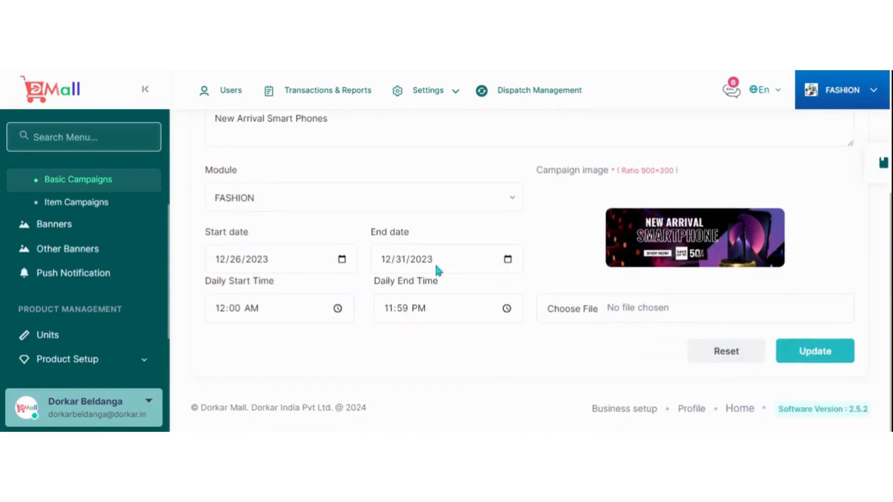
{"action": "scroll", "coordinate": [581, 317], "scroll_direction": "up", "scroll_amount": 3}
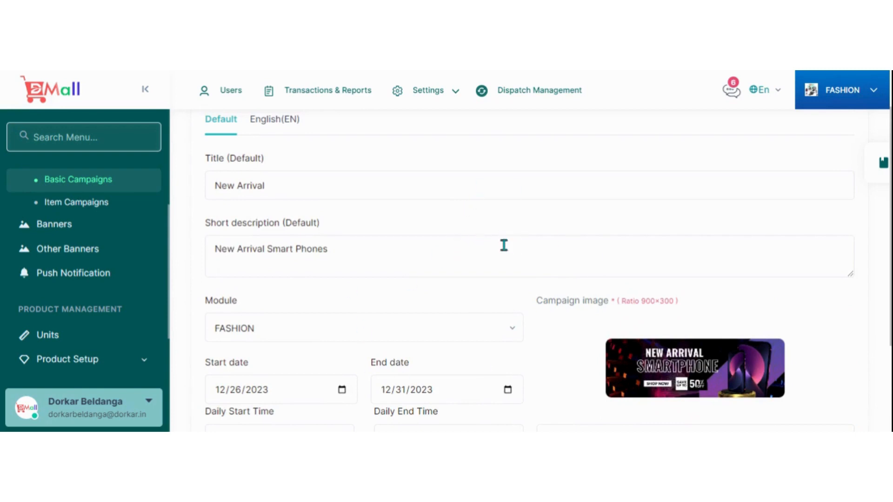
Open the form for a new item campaign and select Kolkata Mall (BELDANGA) as its store.
{"action": "left_click", "coordinate": [82, 205]}
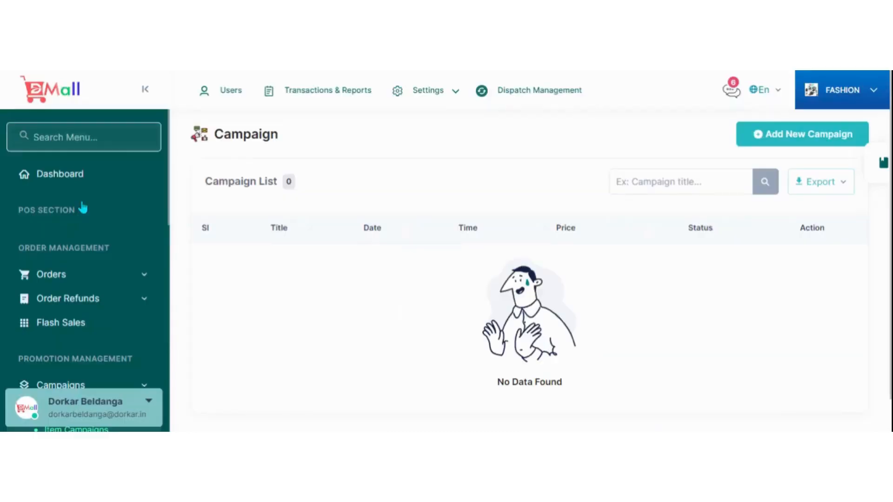
{"action": "left_click", "coordinate": [749, 144]}
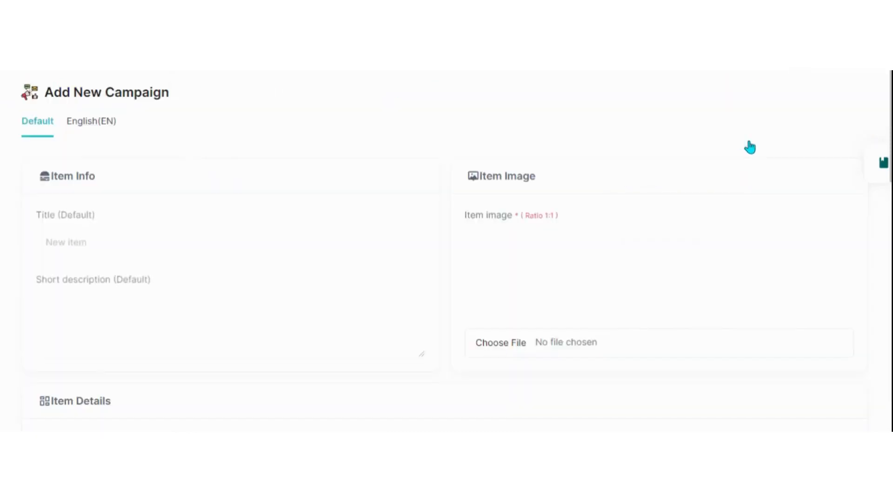
{"action": "scroll", "coordinate": [342, 287], "scroll_direction": "down", "scroll_amount": 6}
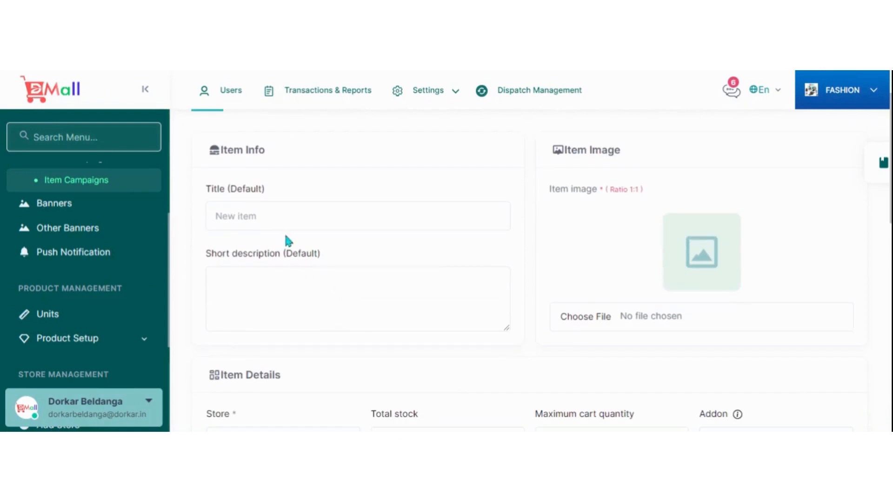
{"action": "scroll", "coordinate": [301, 221], "scroll_direction": "down", "scroll_amount": 2}
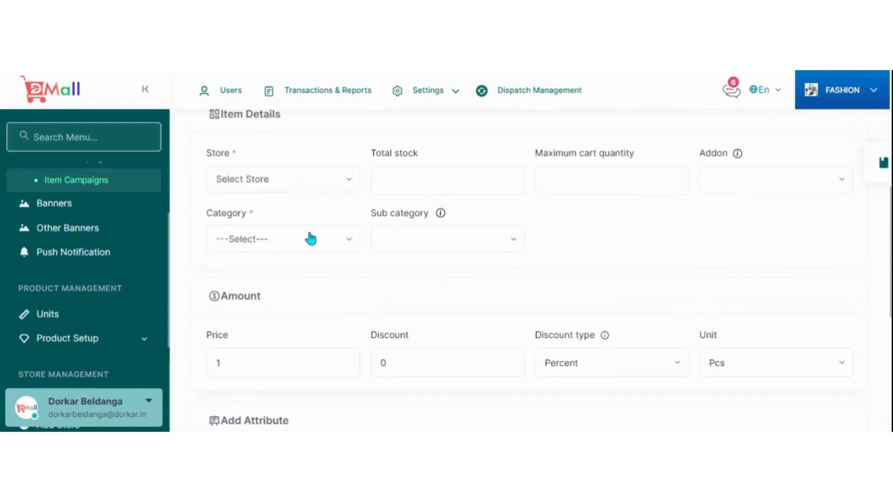
{"action": "left_click", "coordinate": [335, 188]}
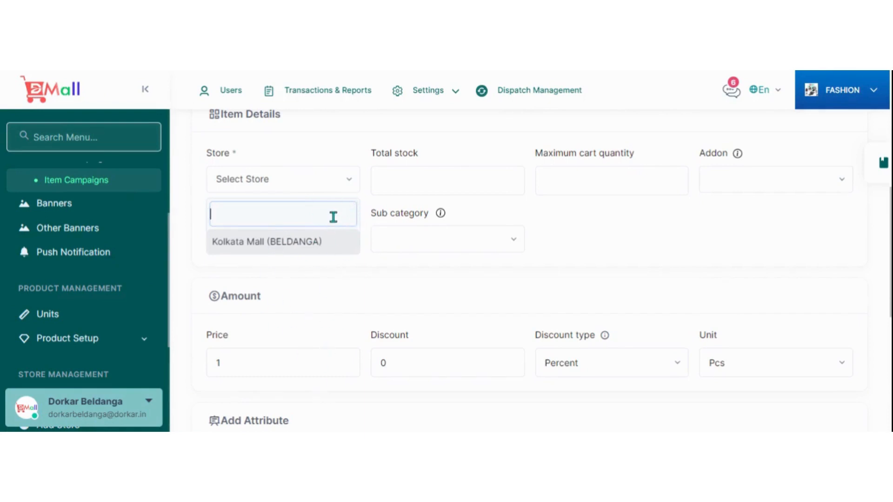
{"action": "left_click", "coordinate": [322, 244]}
{"action": "left_click", "coordinate": [573, 194]}
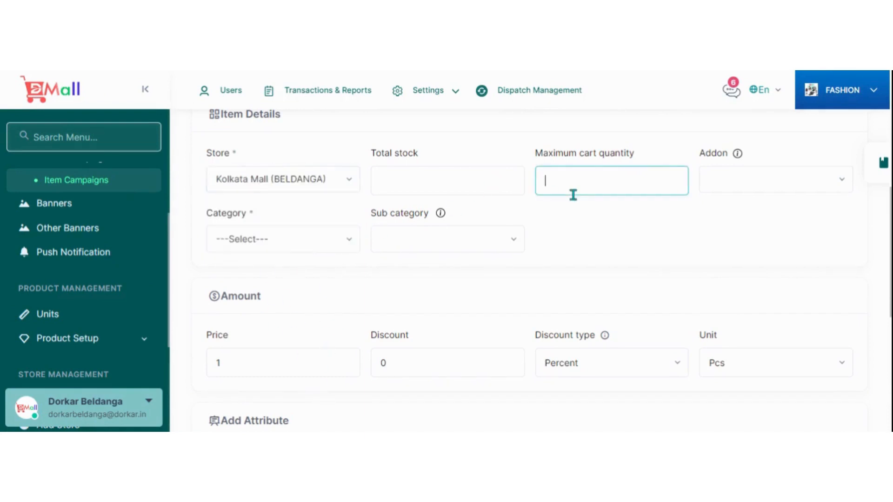
Examine the item campaign form's item info, image, details, amount, attribute and time schedule sections.
{"action": "scroll", "coordinate": [321, 226], "scroll_direction": "up", "scroll_amount": 2}
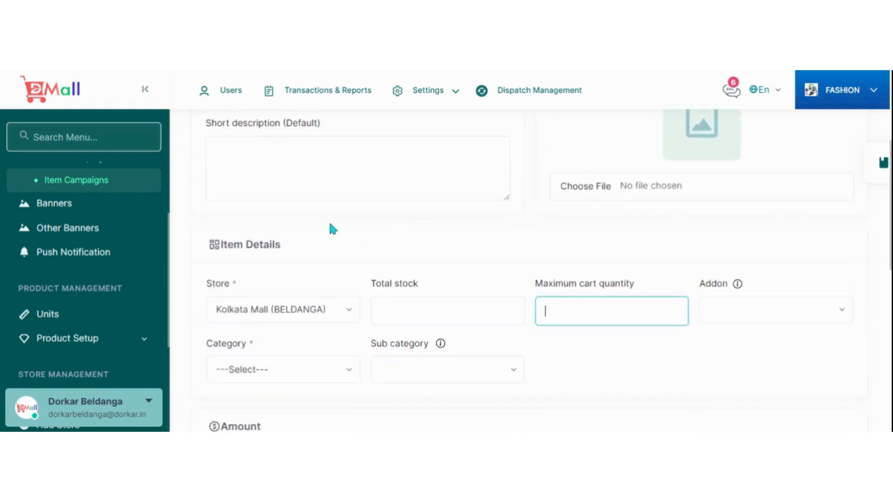
{"action": "scroll", "coordinate": [449, 215], "scroll_direction": "up", "scroll_amount": 4}
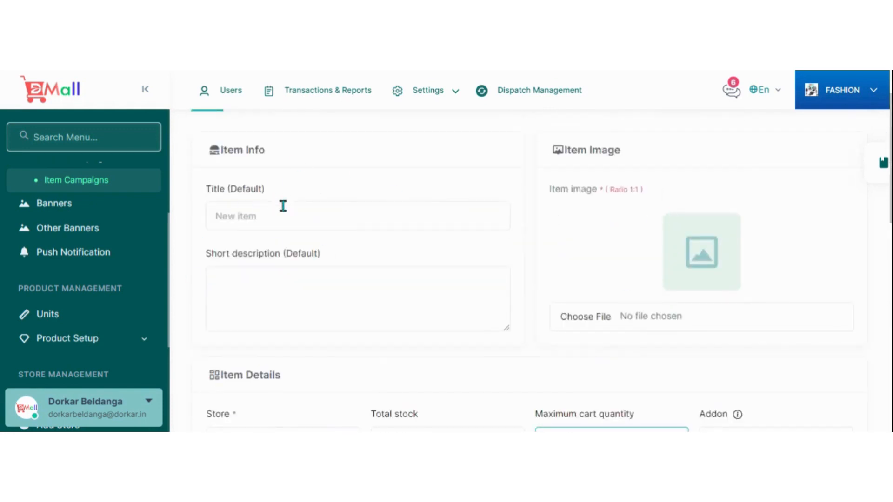
{"action": "scroll", "coordinate": [317, 298], "scroll_direction": "down", "scroll_amount": 8}
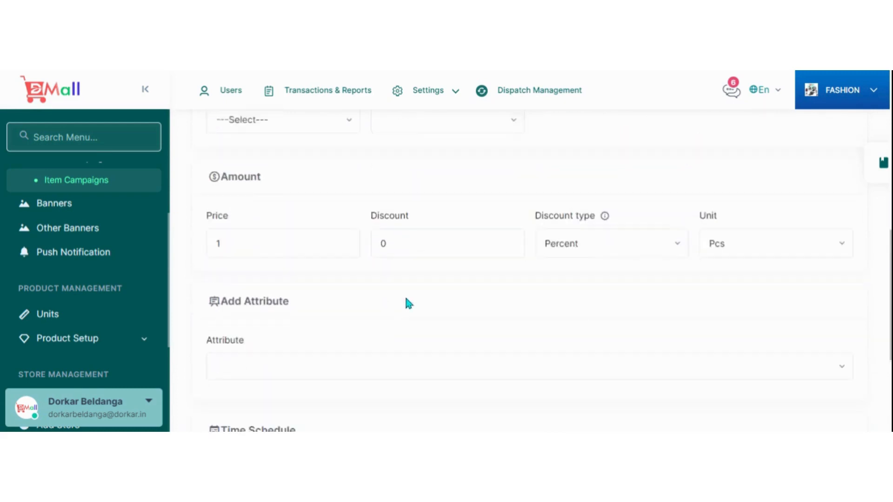
{"action": "scroll", "coordinate": [430, 291], "scroll_direction": "down", "scroll_amount": 3}
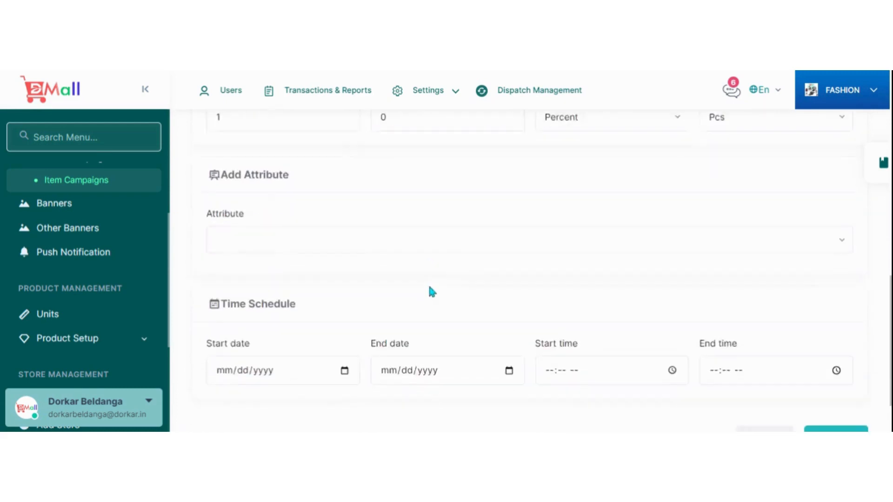
{"action": "scroll", "coordinate": [251, 293], "scroll_direction": "down", "scroll_amount": 1}
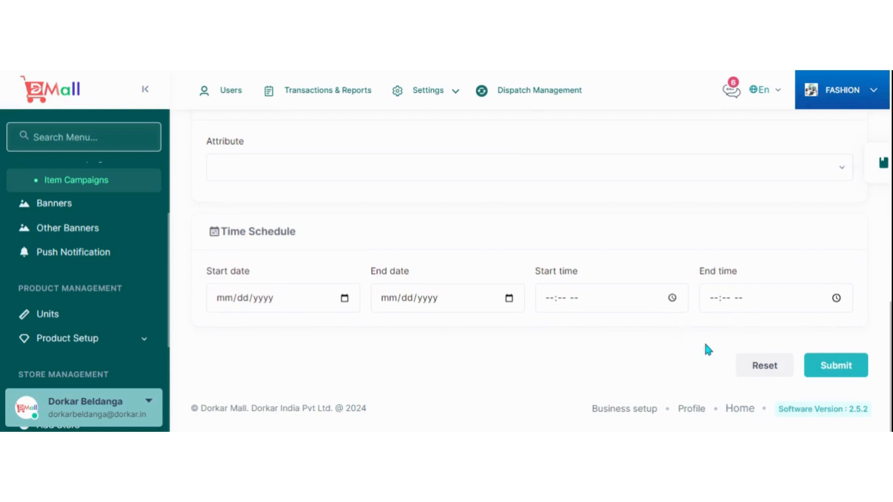
{"action": "scroll", "coordinate": [624, 333], "scroll_direction": "up", "scroll_amount": 8}
{"action": "scroll", "coordinate": [651, 344], "scroll_direction": "down", "scroll_amount": 4}
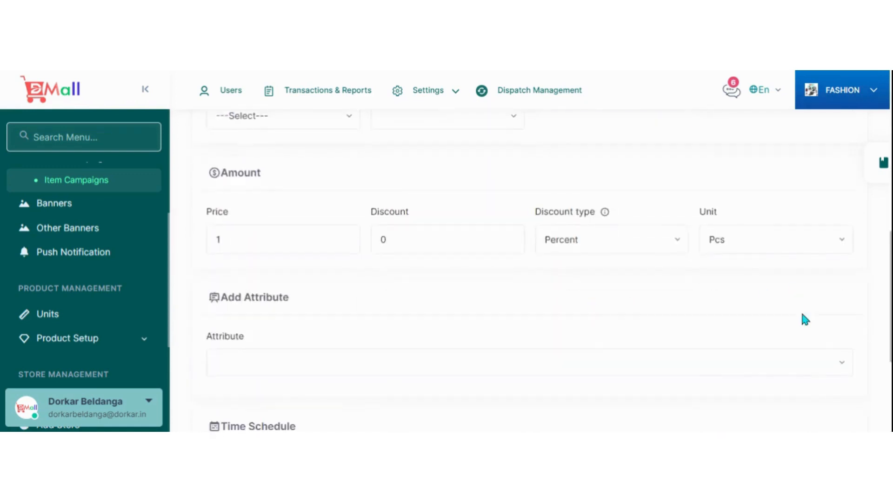
{"action": "scroll", "coordinate": [805, 320], "scroll_direction": "down", "scroll_amount": 4}
{"action": "scroll", "coordinate": [584, 305], "scroll_direction": "up", "scroll_amount": 12}
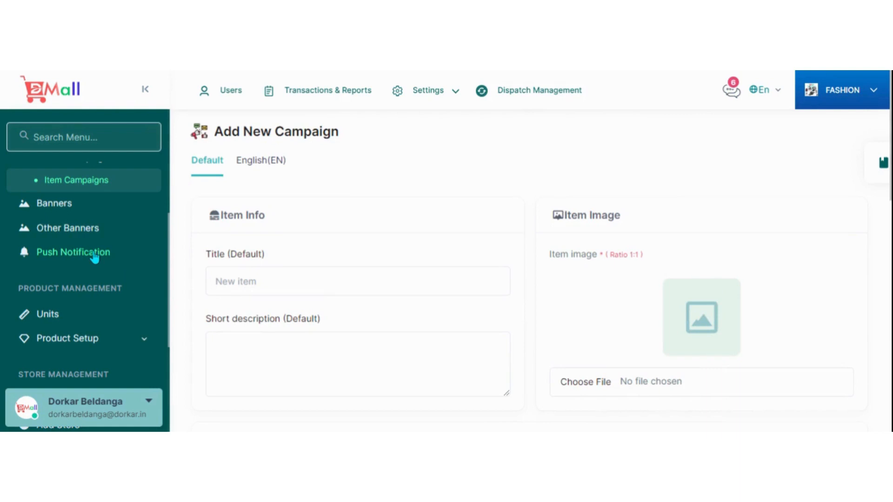
Open the Push Notification page and set the new notification's zone to BELDANGA, leaving the title ready for entry.
{"action": "scroll", "coordinate": [94, 257], "scroll_direction": "down", "scroll_amount": 2}
{"action": "left_click", "coordinate": [91, 206]}
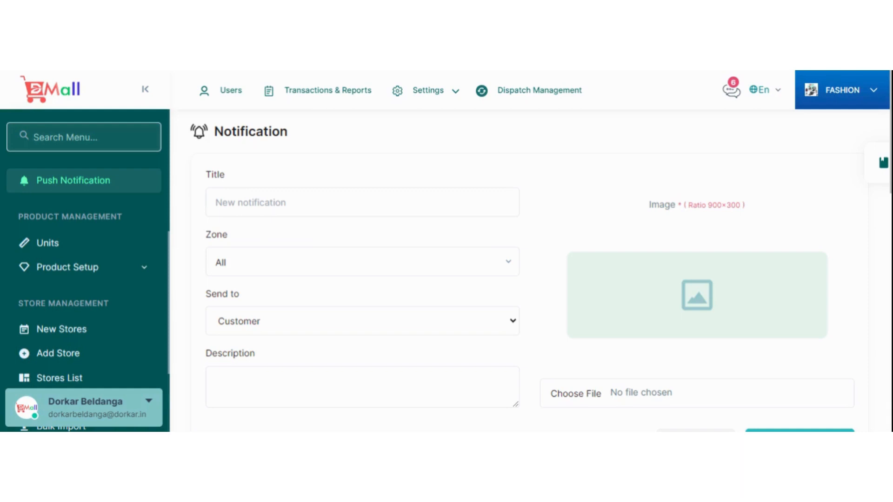
{"action": "left_click", "coordinate": [265, 263]}
{"action": "left_click", "coordinate": [239, 359]}
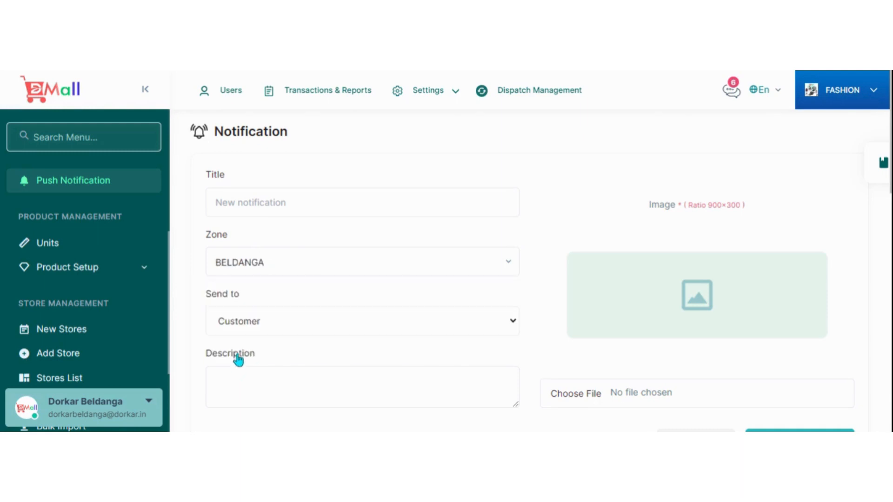
{"action": "left_click", "coordinate": [263, 202]}
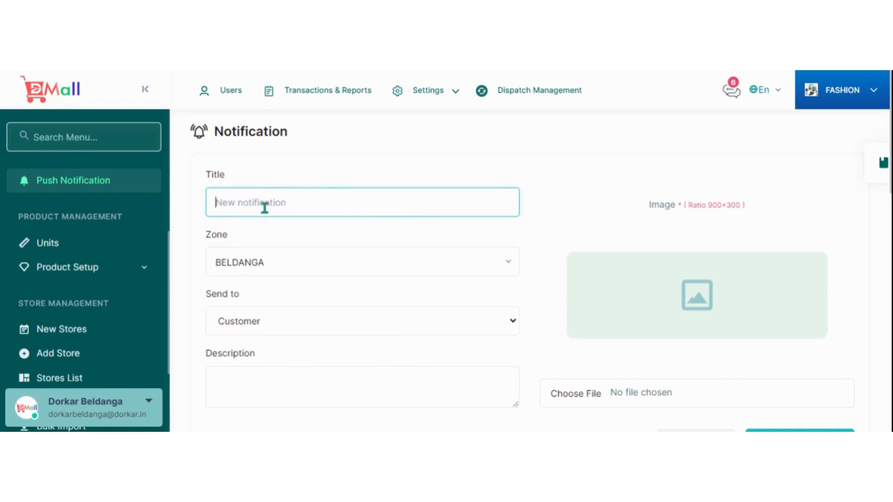
Examine the notification form's recipient, description and image fields and review the list of existing notifications.
{"action": "scroll", "coordinate": [417, 255], "scroll_direction": "down", "scroll_amount": 3}
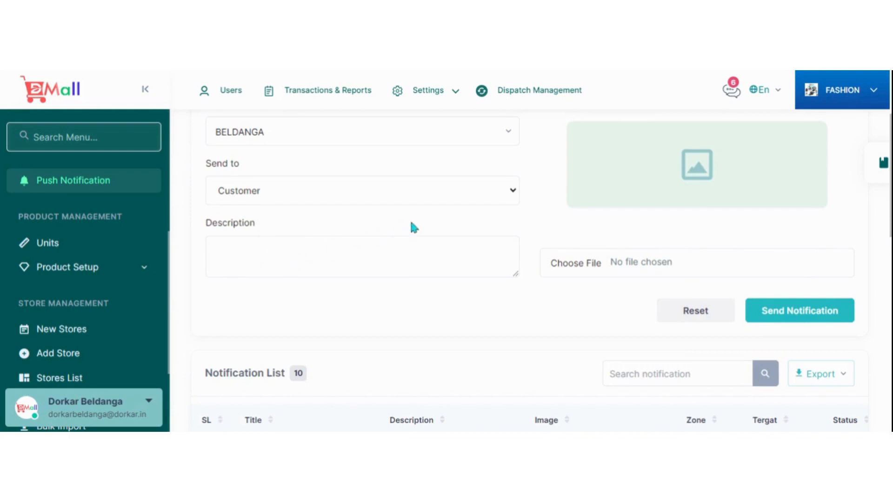
{"action": "scroll", "coordinate": [648, 319], "scroll_direction": "up", "scroll_amount": 2}
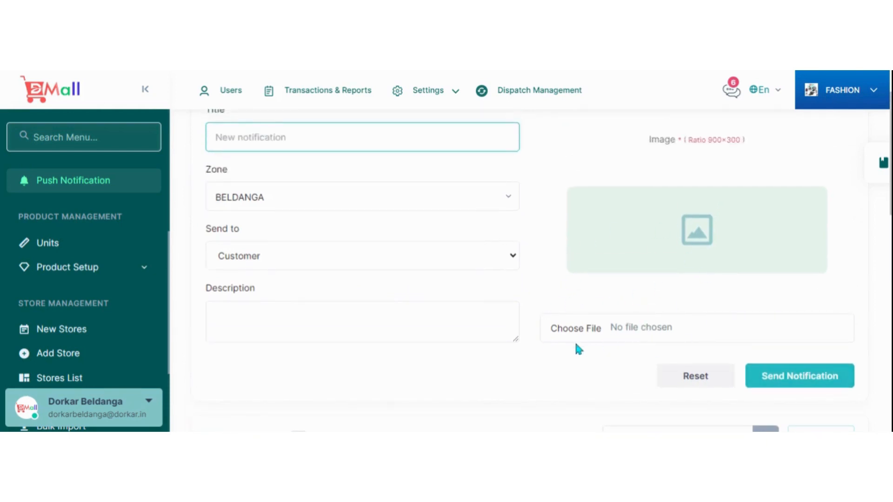
{"action": "scroll", "coordinate": [574, 339], "scroll_direction": "down", "scroll_amount": 9}
{"action": "scroll", "coordinate": [669, 283], "scroll_direction": "down", "scroll_amount": 3}
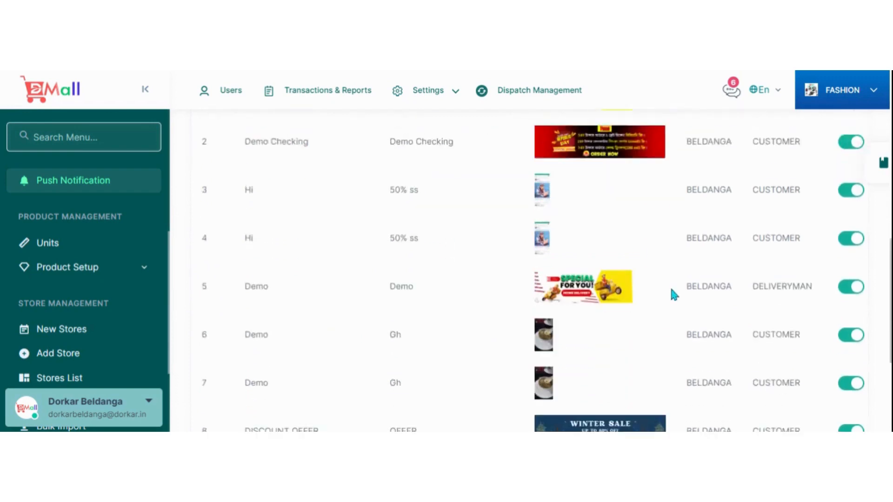
{"action": "scroll", "coordinate": [673, 297], "scroll_direction": "up", "scroll_amount": 6}
{"action": "scroll", "coordinate": [711, 352], "scroll_direction": "down", "scroll_amount": 9}
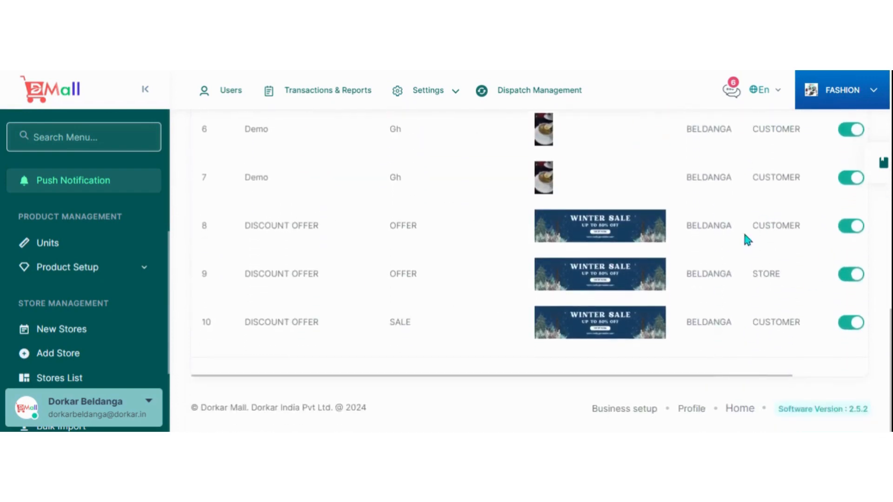
Open the DISCOUNT OFFER notification sent to stores for editing and examine its fields and resend option.
{"action": "left_click_drag", "start_coordinate": [457, 378], "coordinate": [744, 374]}
{"action": "left_click", "coordinate": [810, 282]}
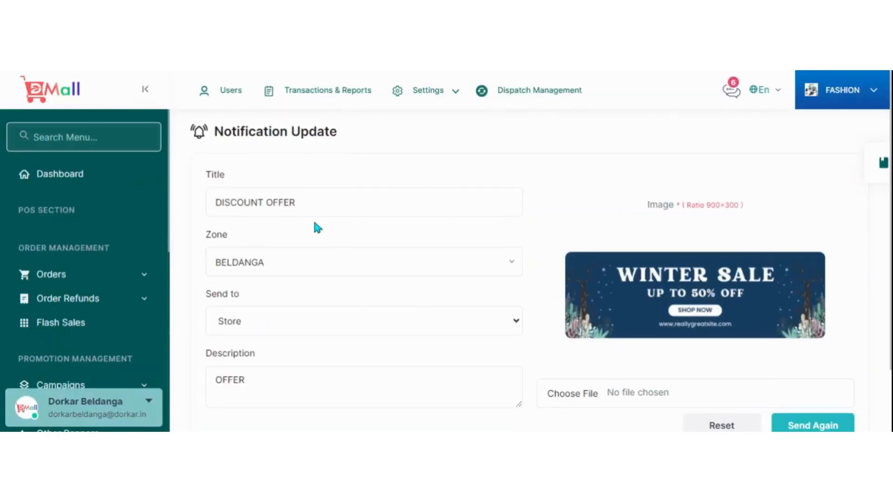
{"action": "scroll", "coordinate": [314, 226], "scroll_direction": "down", "scroll_amount": 2}
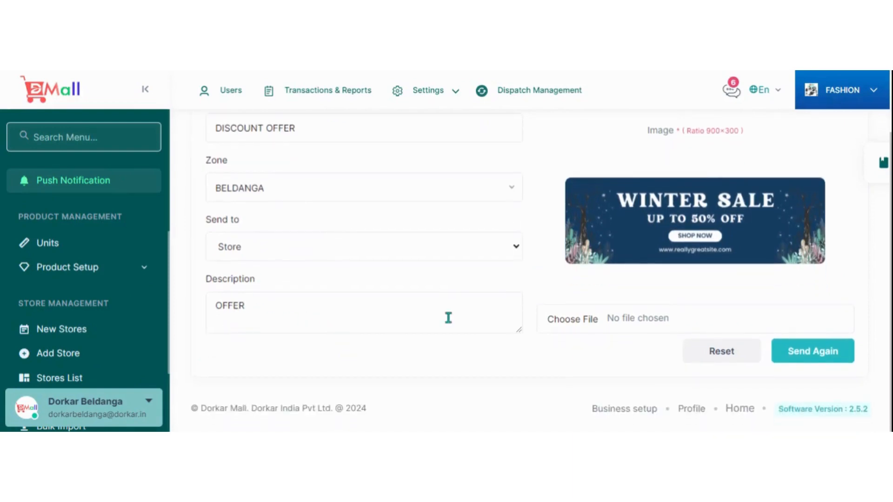
{"action": "scroll", "coordinate": [370, 274], "scroll_direction": "up", "scroll_amount": 2}
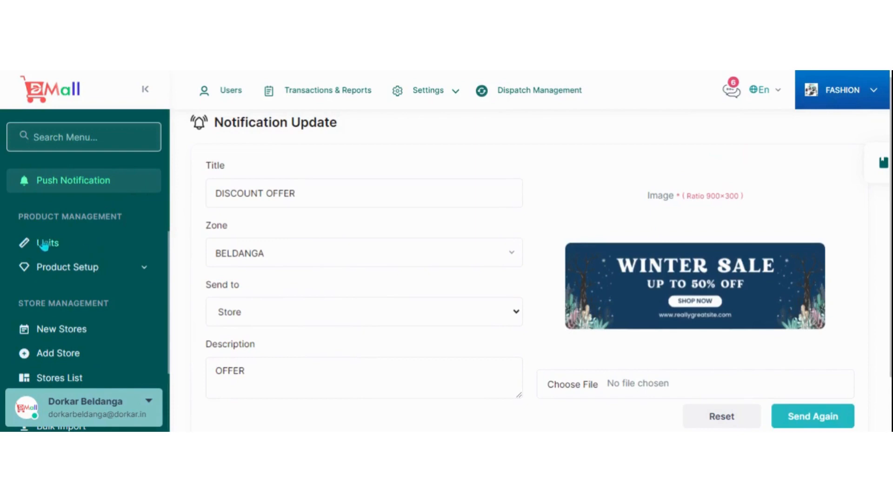
Open the Units page and review the new unit form and the list of existing units.
{"action": "left_click", "coordinate": [58, 254]}
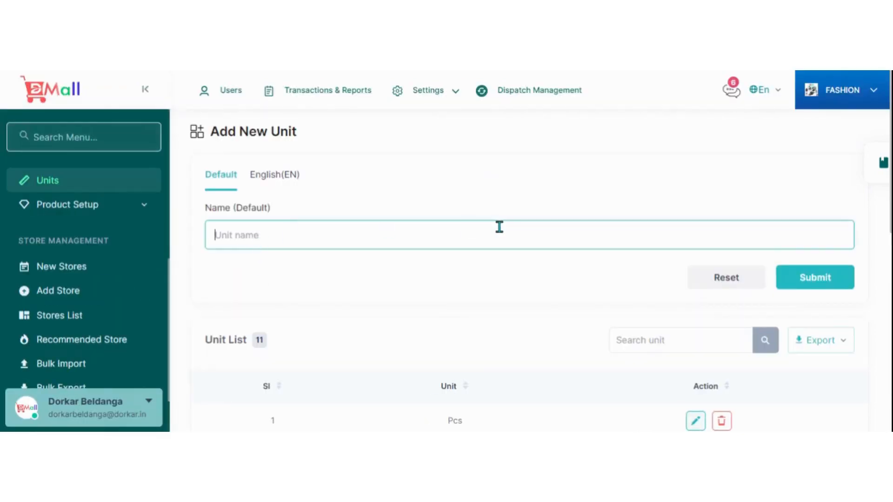
{"action": "scroll", "coordinate": [498, 225], "scroll_direction": "down", "scroll_amount": 8}
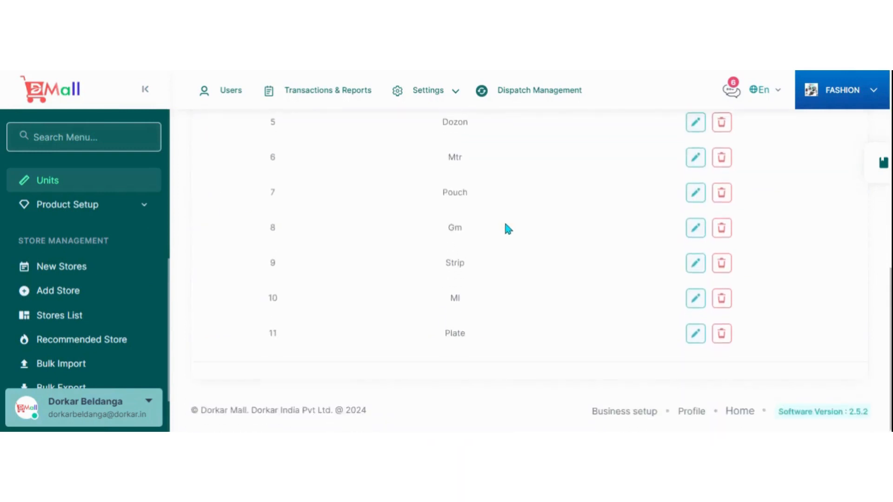
{"action": "scroll", "coordinate": [498, 297], "scroll_direction": "up", "scroll_amount": 4}
{"action": "scroll", "coordinate": [459, 241], "scroll_direction": "down", "scroll_amount": 5}
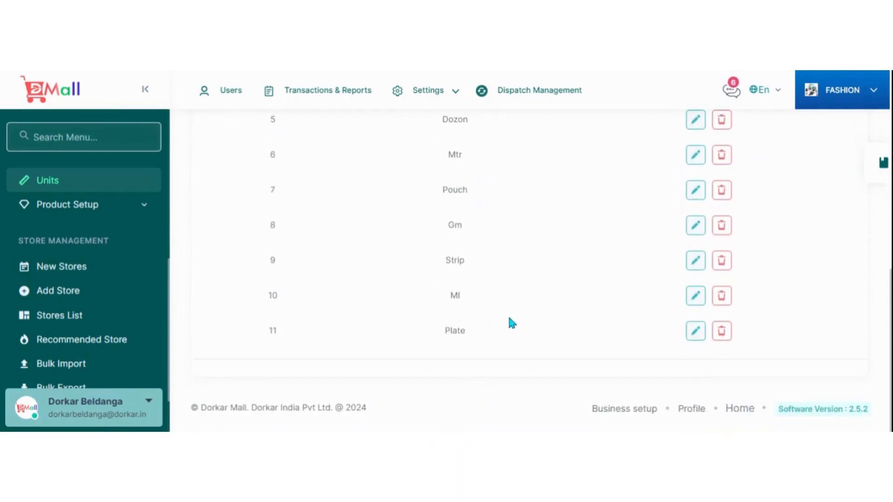
{"action": "scroll", "coordinate": [510, 319], "scroll_direction": "up", "scroll_amount": 2}
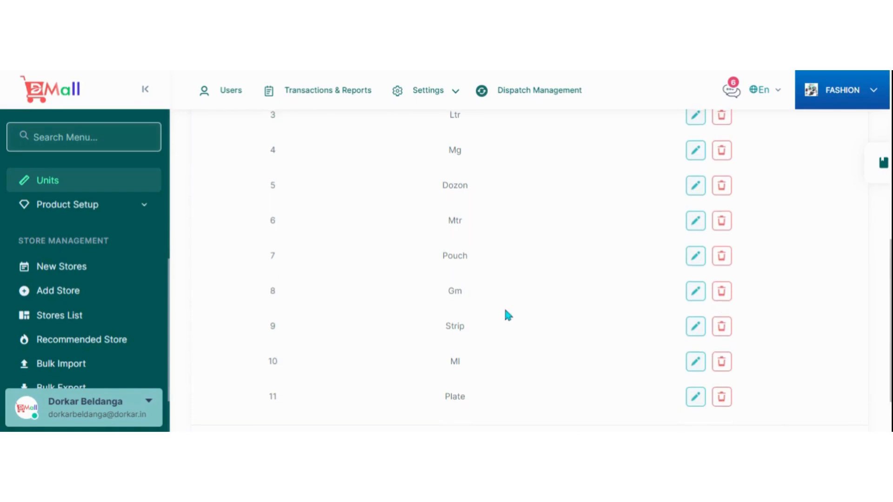
Go over the new unit's name field and the full unit list once more.
{"action": "scroll", "coordinate": [507, 314], "scroll_direction": "up", "scroll_amount": 4}
{"action": "scroll", "coordinate": [505, 310], "scroll_direction": "up", "scroll_amount": 4}
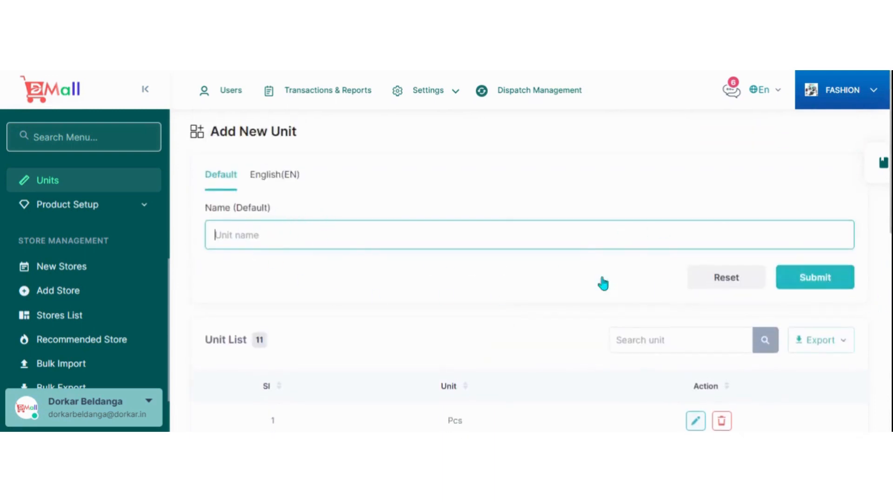
{"action": "scroll", "coordinate": [572, 281], "scroll_direction": "down", "scroll_amount": 9}
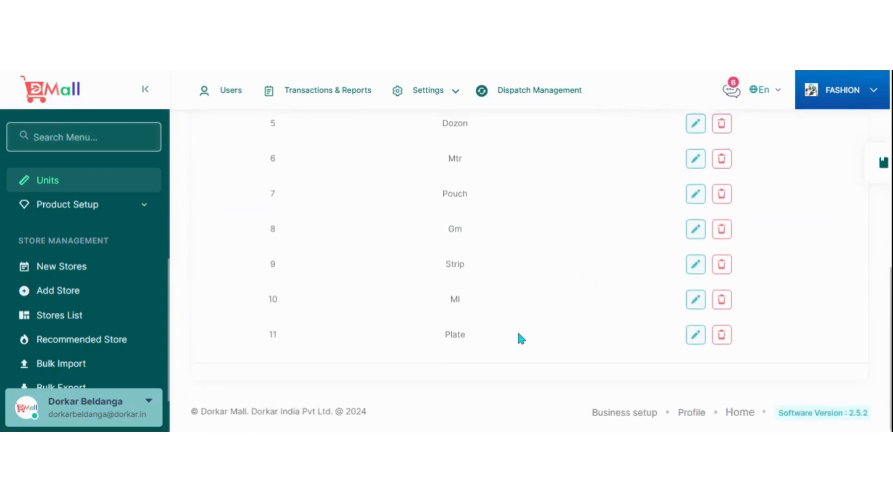
{"action": "scroll", "coordinate": [518, 335], "scroll_direction": "up", "scroll_amount": 5}
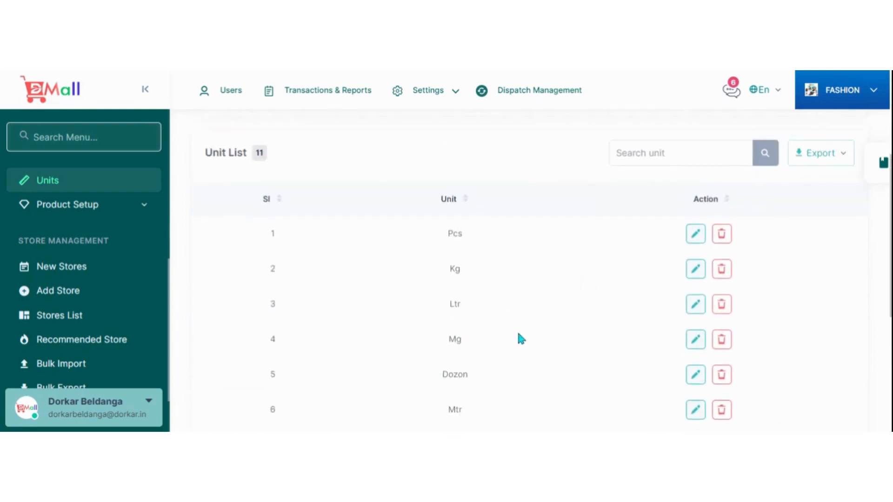
Open the product item list and examine its store and category filters, item entries, statuses and action options.
{"action": "left_click", "coordinate": [80, 208]}
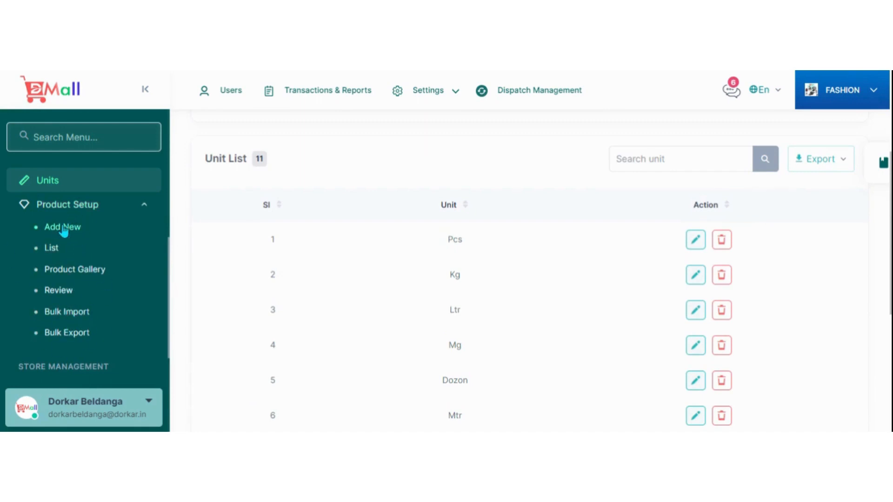
{"action": "left_click", "coordinate": [52, 250]}
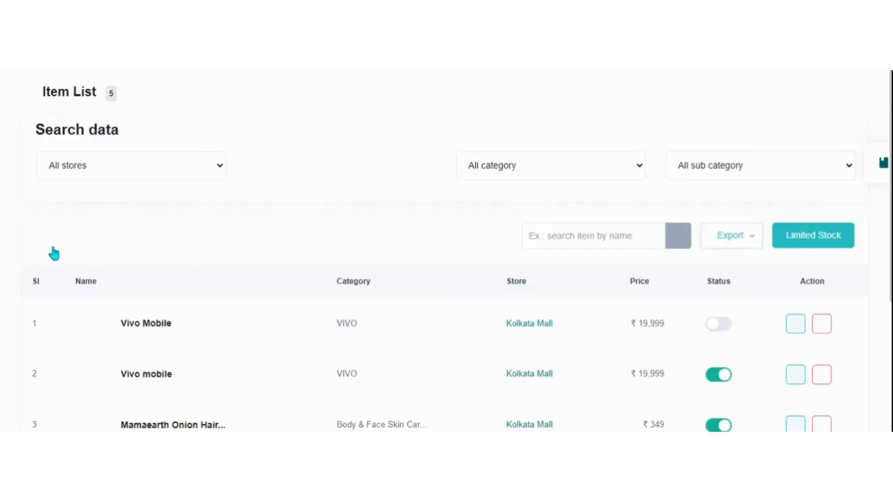
{"action": "scroll", "coordinate": [421, 242], "scroll_direction": "down", "scroll_amount": 5}
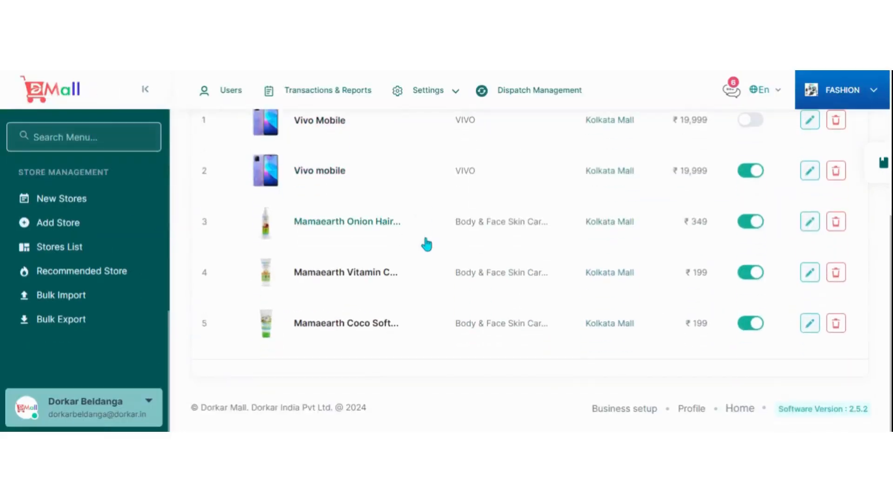
{"action": "scroll", "coordinate": [423, 241], "scroll_direction": "up", "scroll_amount": 5}
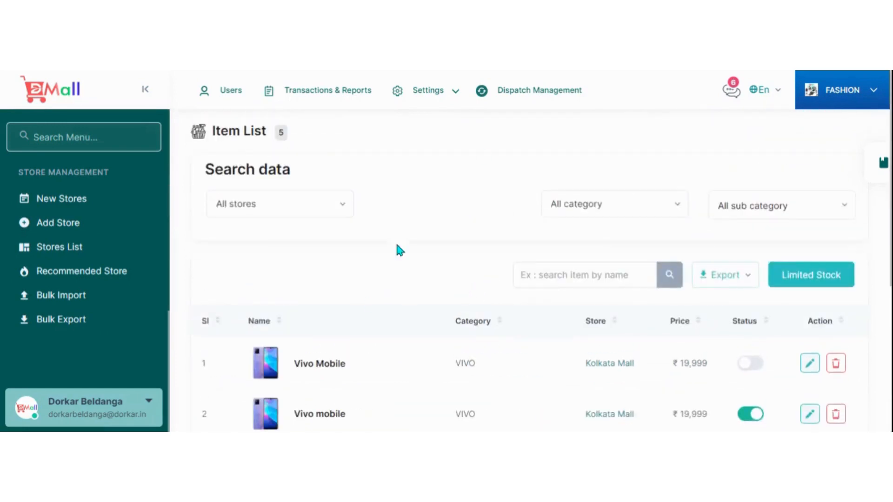
{"action": "scroll", "coordinate": [545, 382], "scroll_direction": "down", "scroll_amount": 5}
{"action": "scroll", "coordinate": [621, 357], "scroll_direction": "up", "scroll_amount": 5}
{"action": "scroll", "coordinate": [674, 326], "scroll_direction": "down", "scroll_amount": 5}
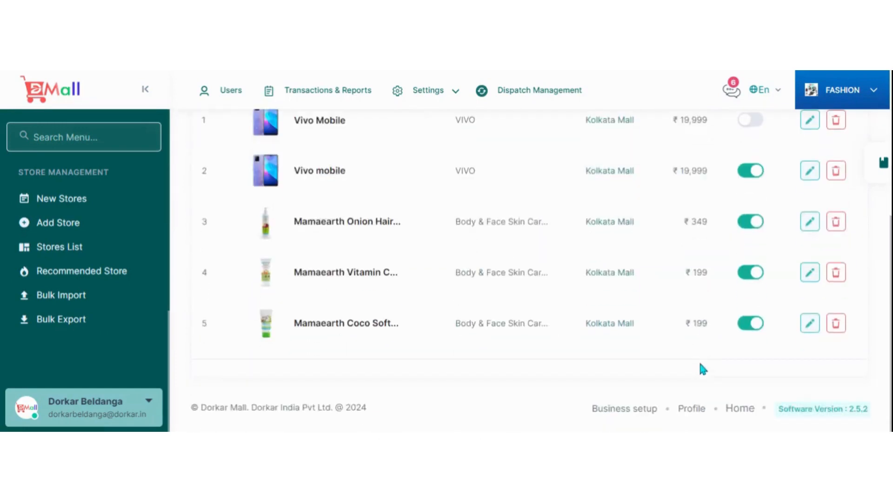
{"action": "scroll", "coordinate": [474, 334], "scroll_direction": "up", "scroll_amount": 5}
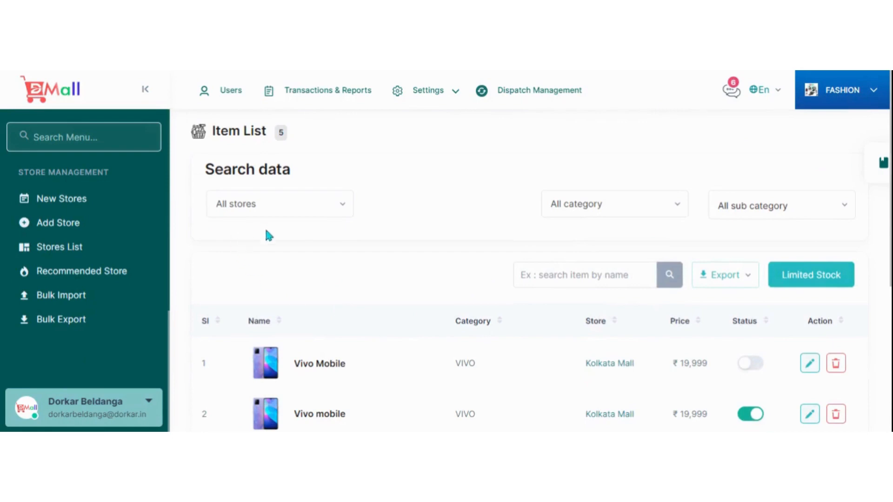
{"action": "scroll", "coordinate": [470, 247], "scroll_direction": "down", "scroll_amount": 5}
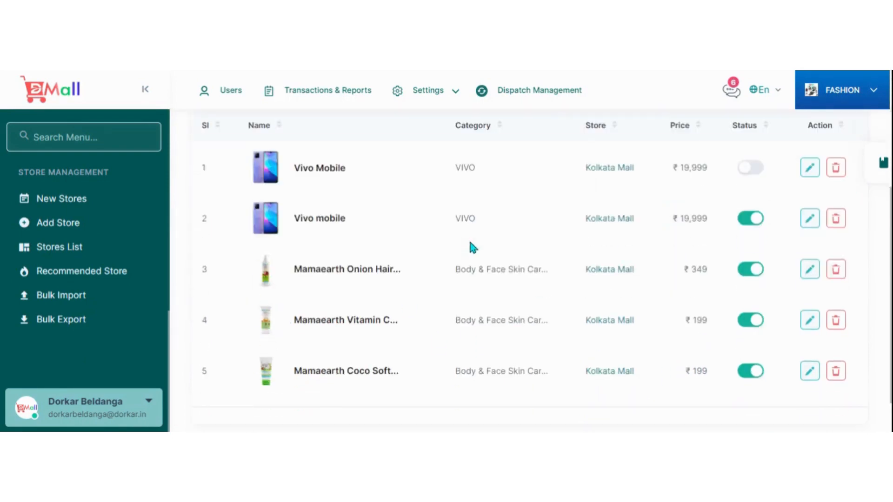
{"action": "scroll", "coordinate": [530, 293], "scroll_direction": "up", "scroll_amount": 5}
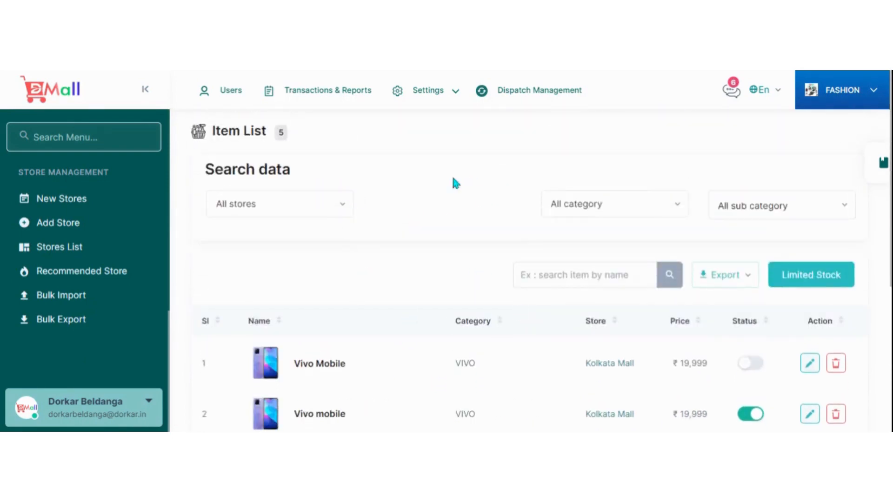
{"action": "scroll", "coordinate": [479, 284], "scroll_direction": "down", "scroll_amount": 5}
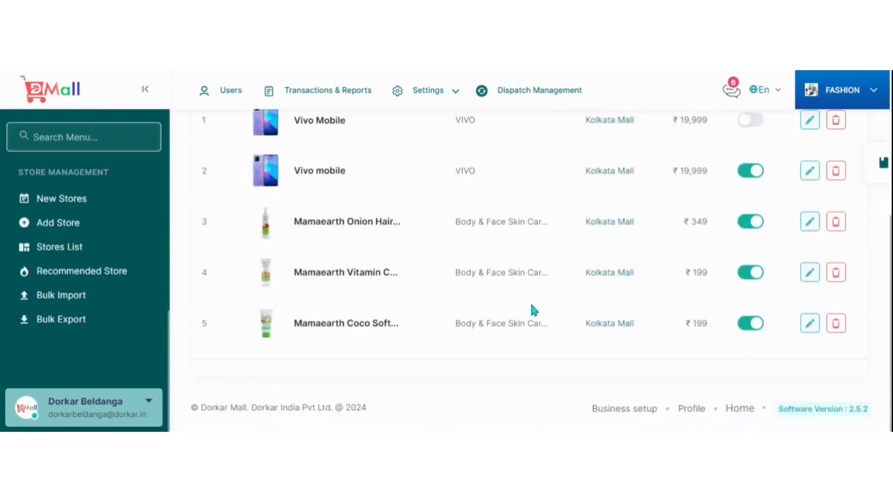
{"action": "scroll", "coordinate": [539, 310], "scroll_direction": "up", "scroll_amount": 4}
{"action": "scroll", "coordinate": [497, 281], "scroll_direction": "up", "scroll_amount": 1}
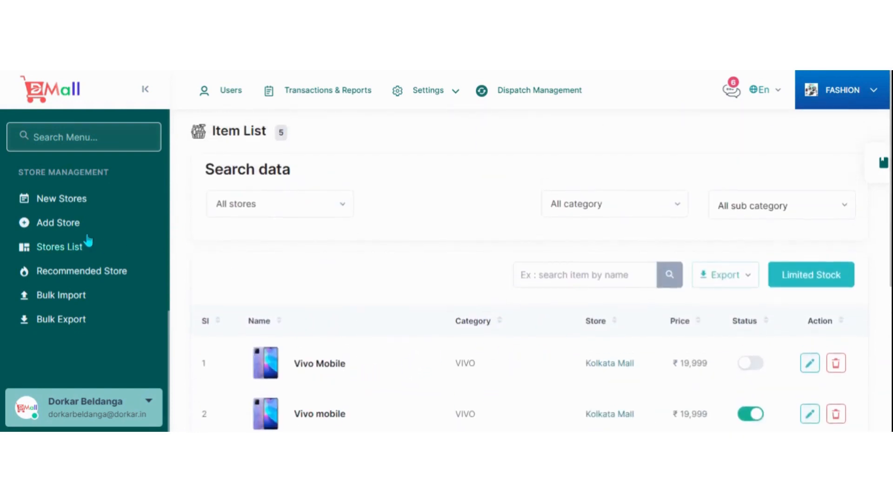
Open the Add New Item form and examine its name, short description and image fields.
{"action": "scroll", "coordinate": [88, 239], "scroll_direction": "up", "scroll_amount": 4}
{"action": "left_click", "coordinate": [71, 228]}
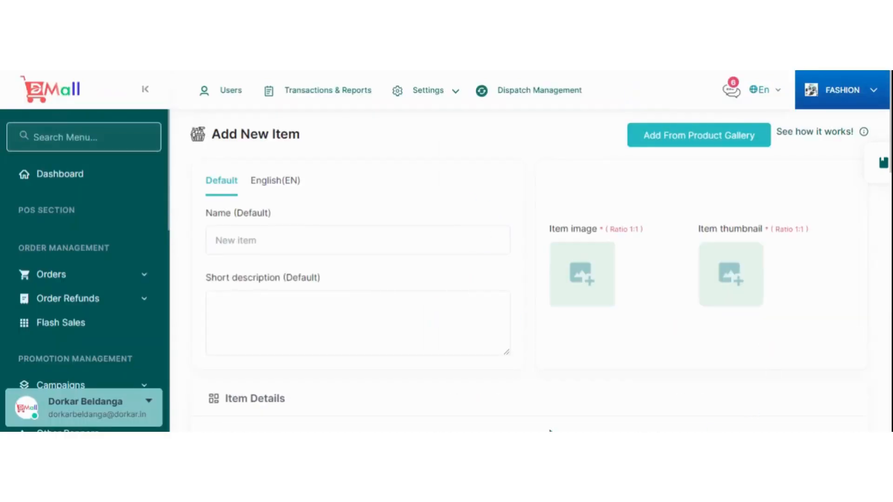
{"action": "left_click", "coordinate": [250, 243]}
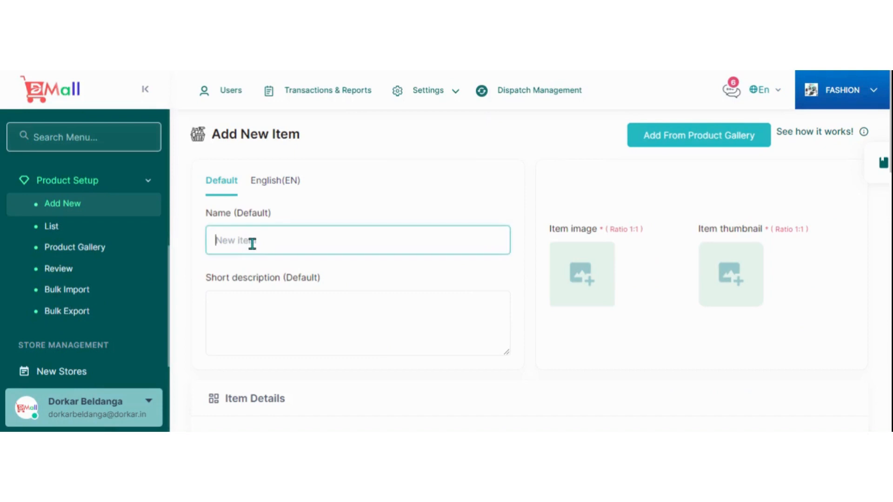
{"action": "left_click", "coordinate": [236, 328]}
{"action": "scroll", "coordinate": [240, 311], "scroll_direction": "down", "scroll_amount": 4}
Set the new item's category to Electronics and its sub category to Gaming.
{"action": "left_click", "coordinate": [348, 273]}
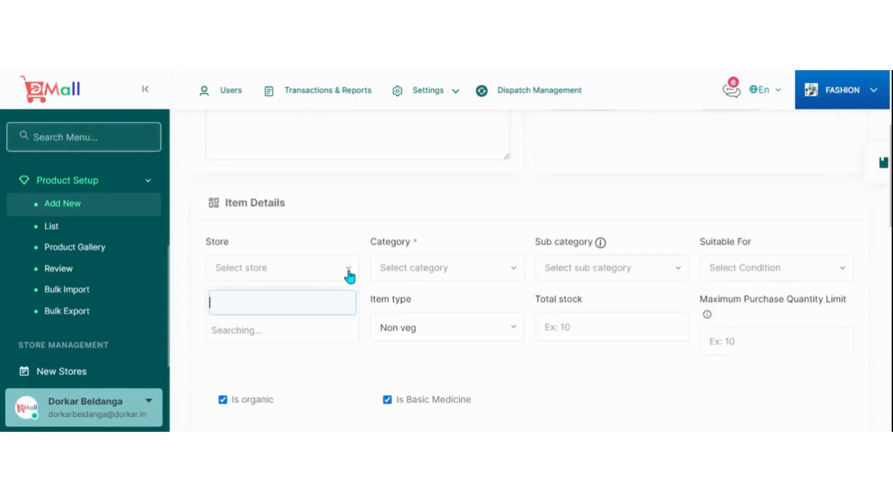
{"action": "left_click", "coordinate": [478, 278]}
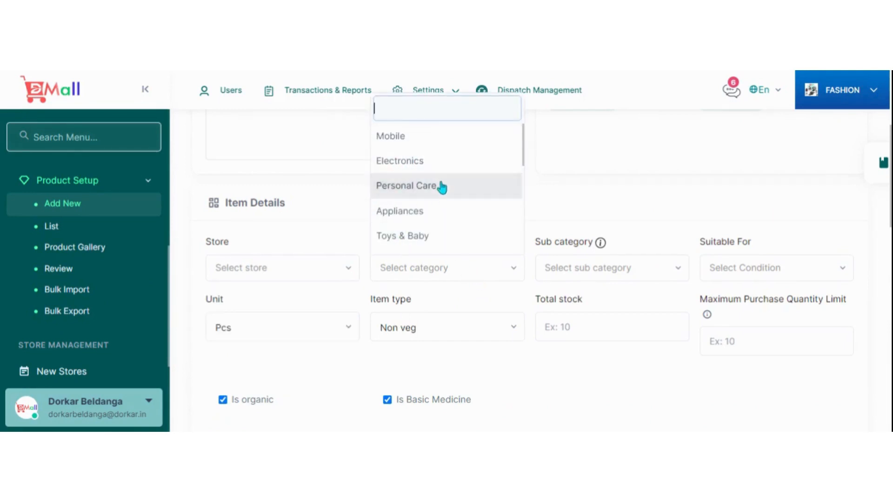
{"action": "left_click", "coordinate": [417, 161]}
{"action": "left_click", "coordinate": [588, 278]}
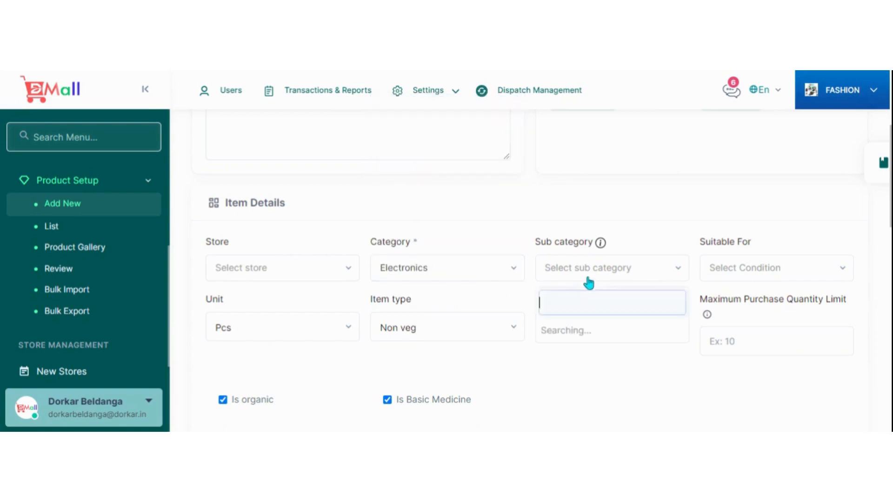
{"action": "left_click", "coordinate": [569, 161]}
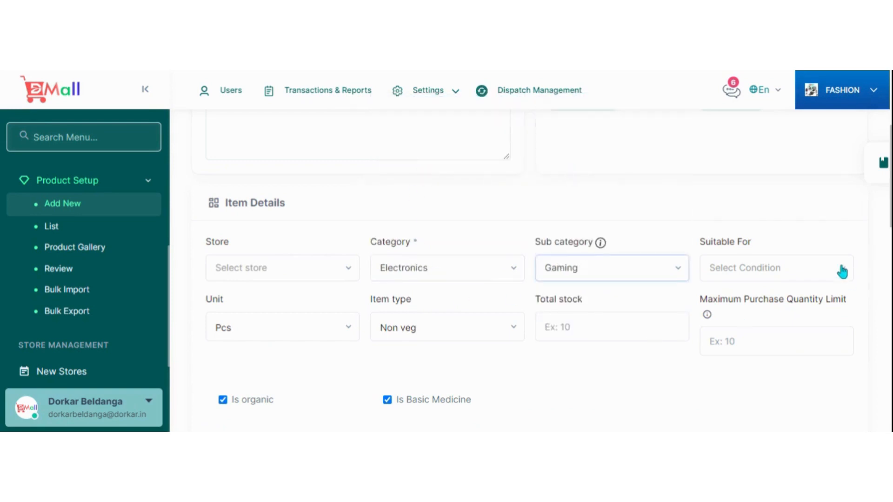
Check the new item's unit choices and set its total stock to 0, leaving the maximum purchase quantity limit ready for entry.
{"action": "left_click", "coordinate": [342, 341]}
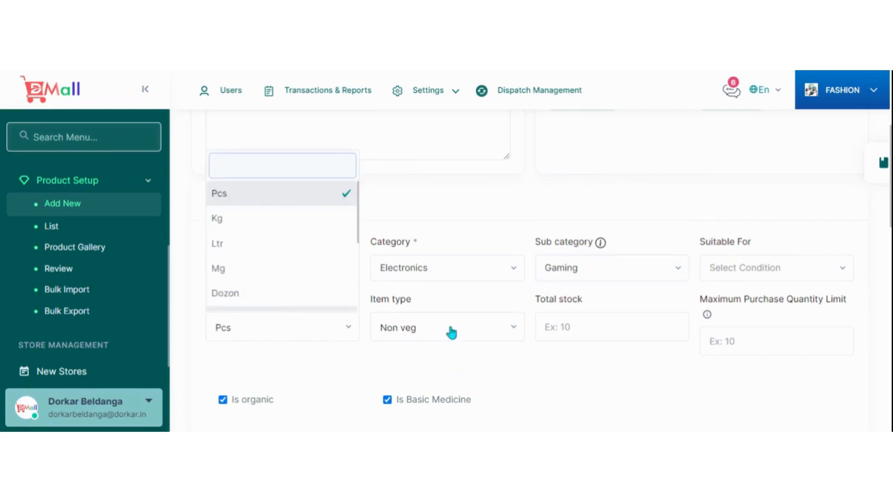
{"action": "left_click", "coordinate": [586, 328]}
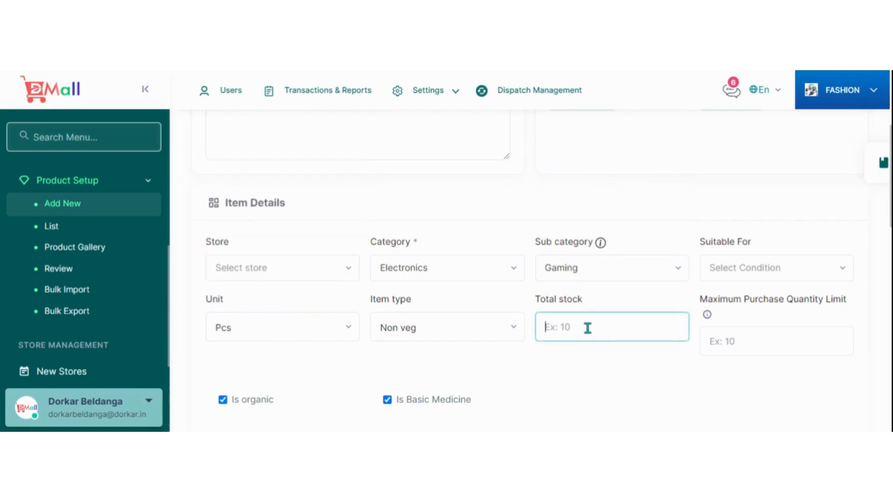
{"action": "scroll", "coordinate": [588, 327], "scroll_direction": "down", "scroll_amount": 1}
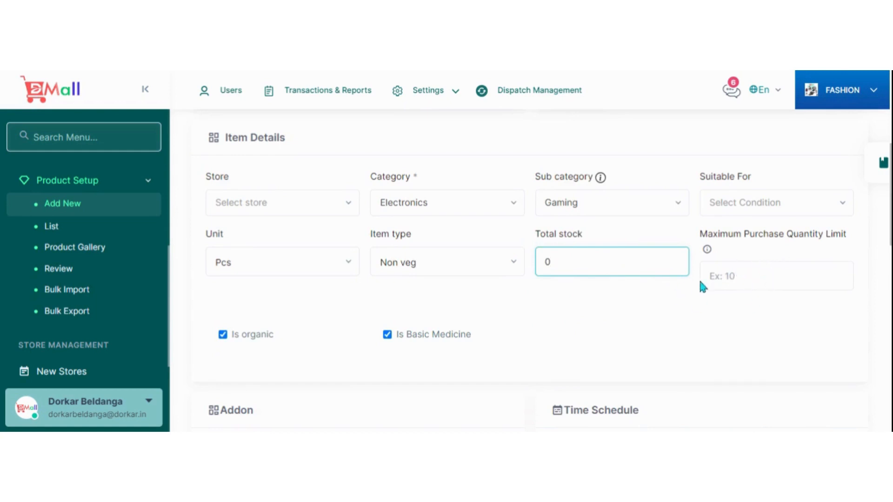
{"action": "left_click", "coordinate": [752, 281]}
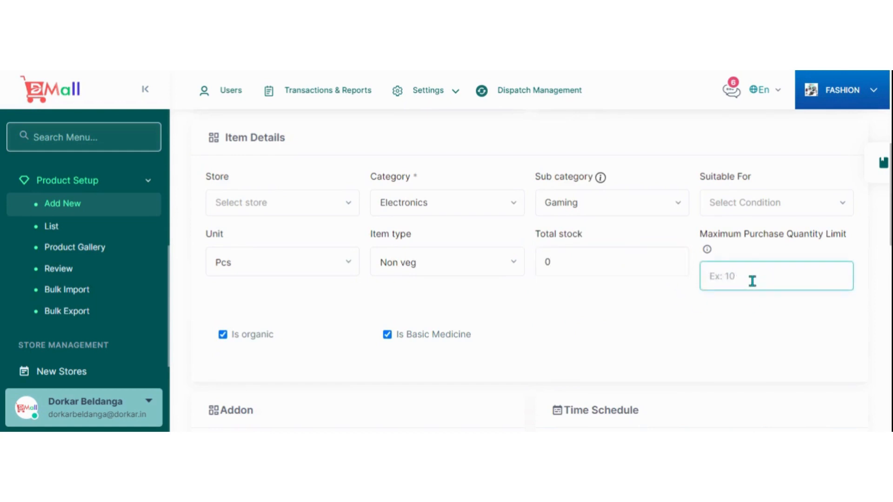
Examine the rest of the new item form, including addon, time schedule, price, discount, variations, attributes and tags.
{"action": "scroll", "coordinate": [778, 266], "scroll_direction": "down", "scroll_amount": 2}
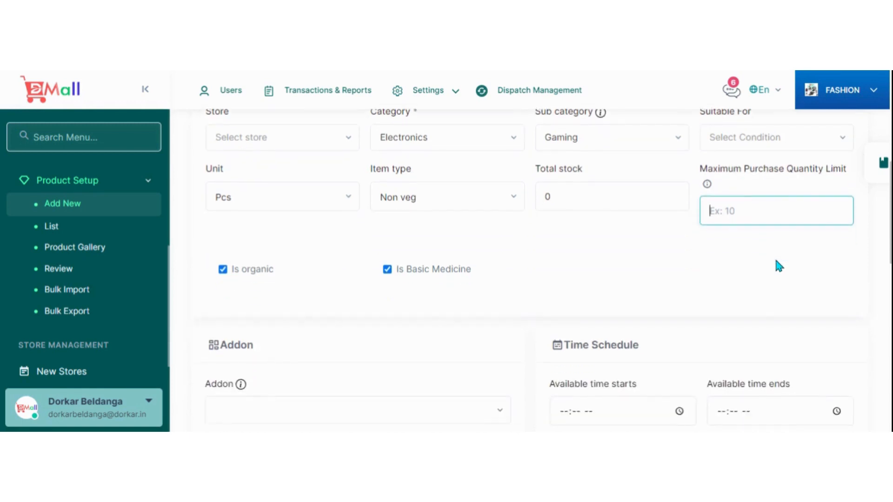
{"action": "scroll", "coordinate": [755, 247], "scroll_direction": "up", "scroll_amount": 2}
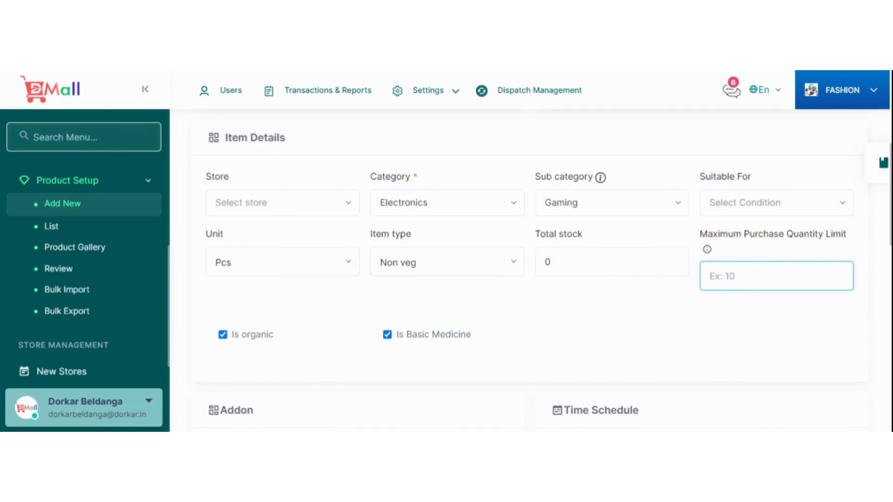
{"action": "scroll", "coordinate": [733, 299], "scroll_direction": "down", "scroll_amount": 6}
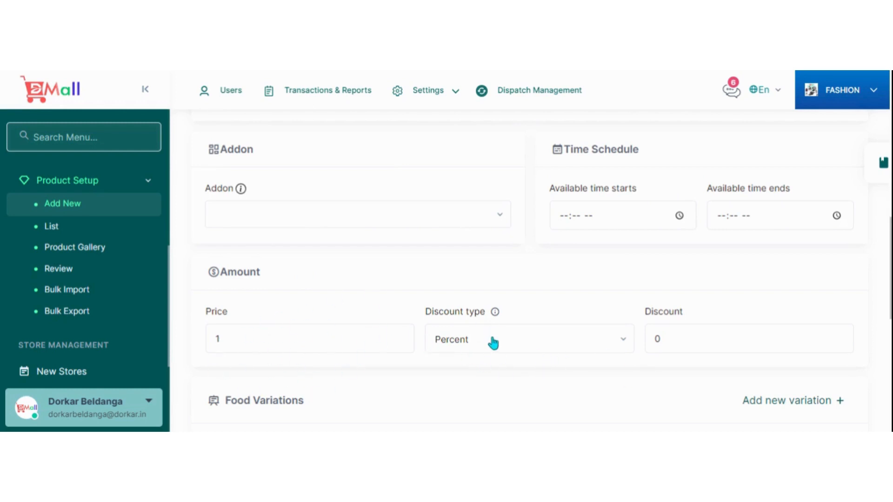
{"action": "scroll", "coordinate": [496, 339], "scroll_direction": "up", "scroll_amount": 10}
{"action": "scroll", "coordinate": [438, 311], "scroll_direction": "down", "scroll_amount": 10}
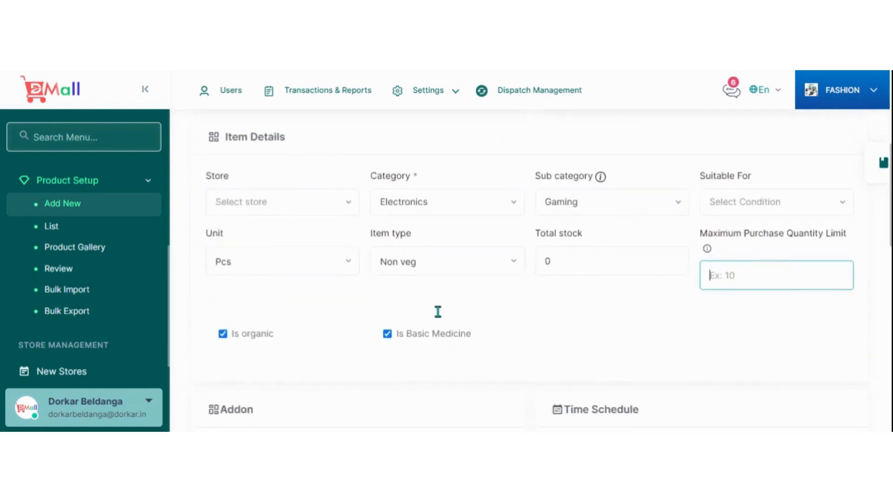
{"action": "scroll", "coordinate": [470, 364], "scroll_direction": "up", "scroll_amount": 10}
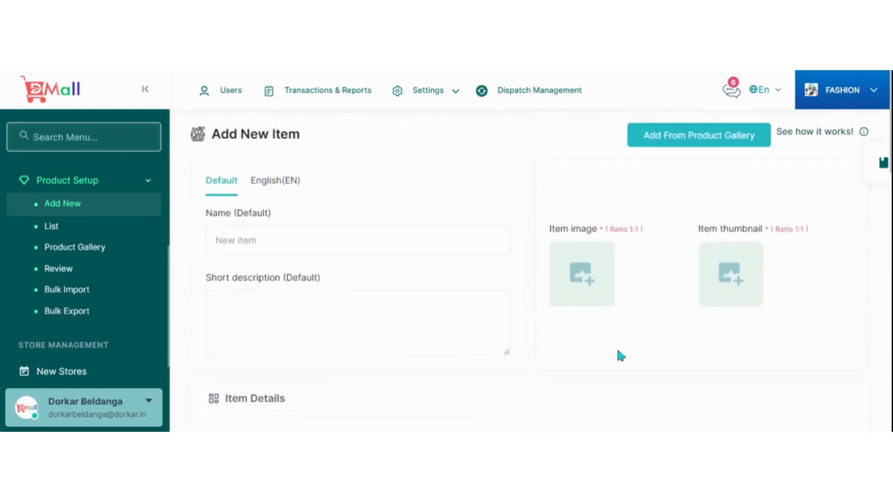
{"action": "scroll", "coordinate": [747, 329], "scroll_direction": "down", "scroll_amount": 10}
{"action": "scroll", "coordinate": [629, 335], "scroll_direction": "down", "scroll_amount": 10}
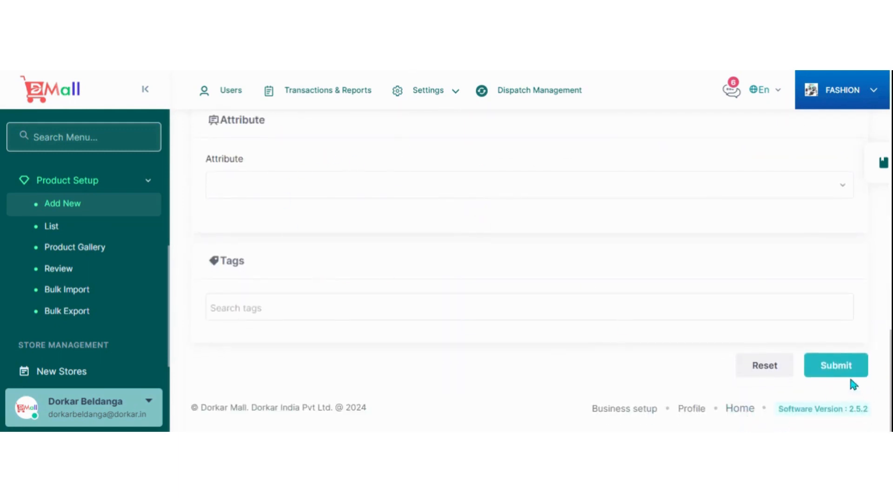
{"action": "scroll", "coordinate": [649, 327], "scroll_direction": "up", "scroll_amount": 8}
{"action": "scroll", "coordinate": [633, 343], "scroll_direction": "up", "scroll_amount": 5}
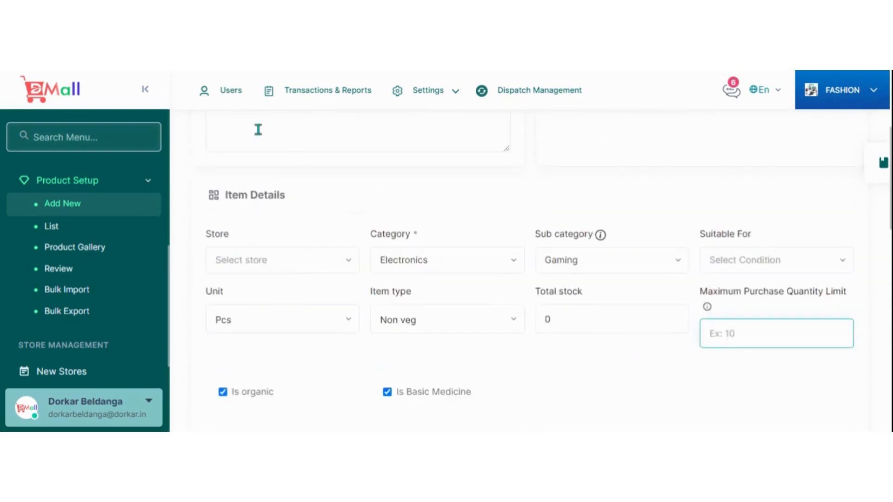
Open the active Vivo mobile item from the item list for editing and examine its description, images and item details.
{"action": "left_click", "coordinate": [52, 227]}
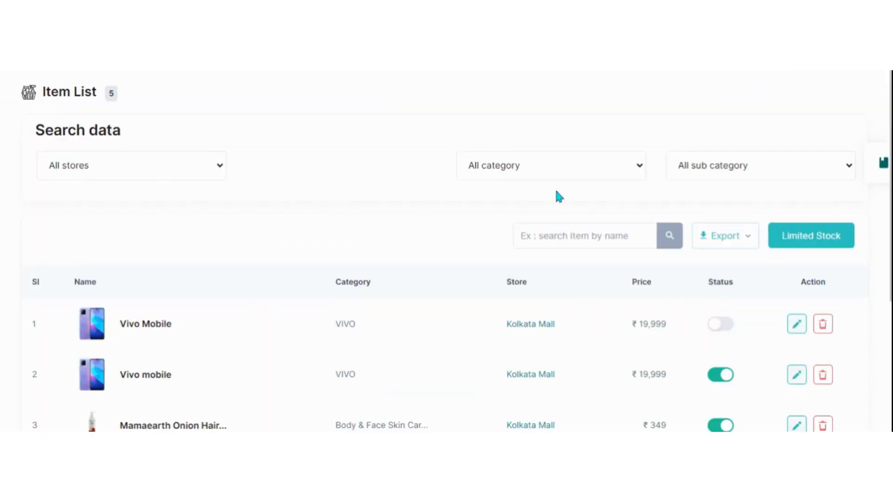
{"action": "scroll", "coordinate": [577, 209], "scroll_direction": "down", "scroll_amount": 3}
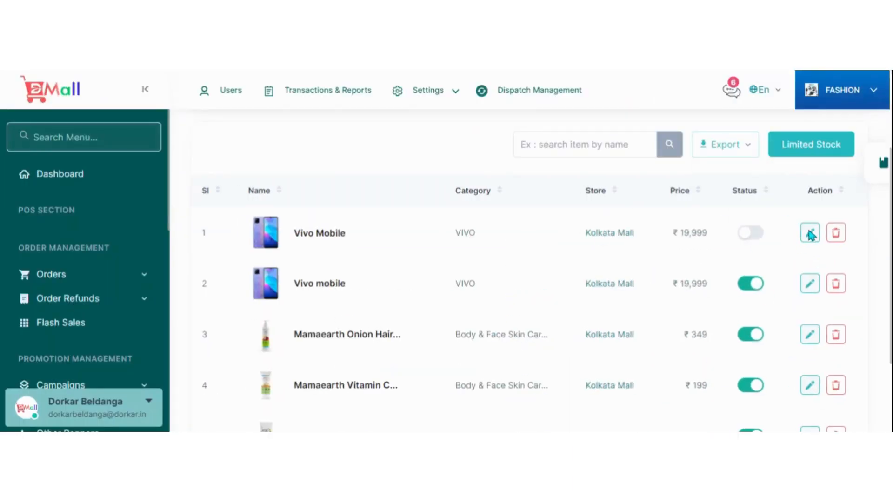
{"action": "left_click", "coordinate": [810, 284]}
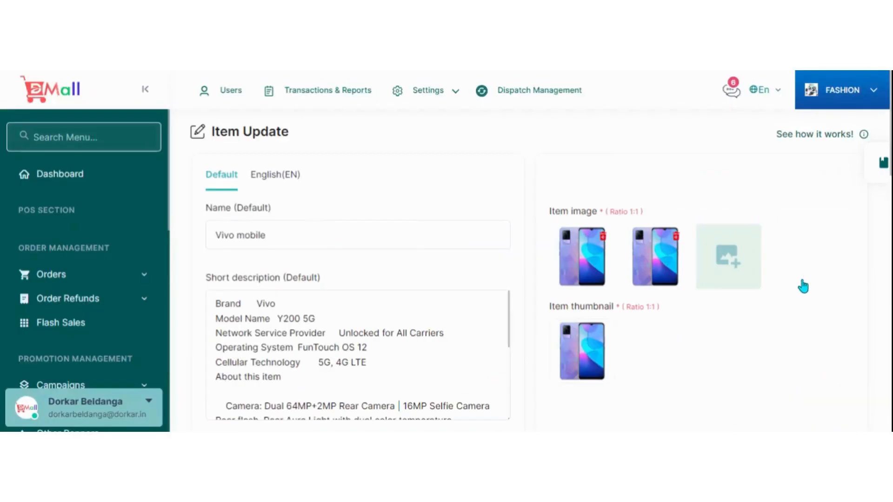
{"action": "scroll", "coordinate": [372, 196], "scroll_direction": "down", "scroll_amount": 3}
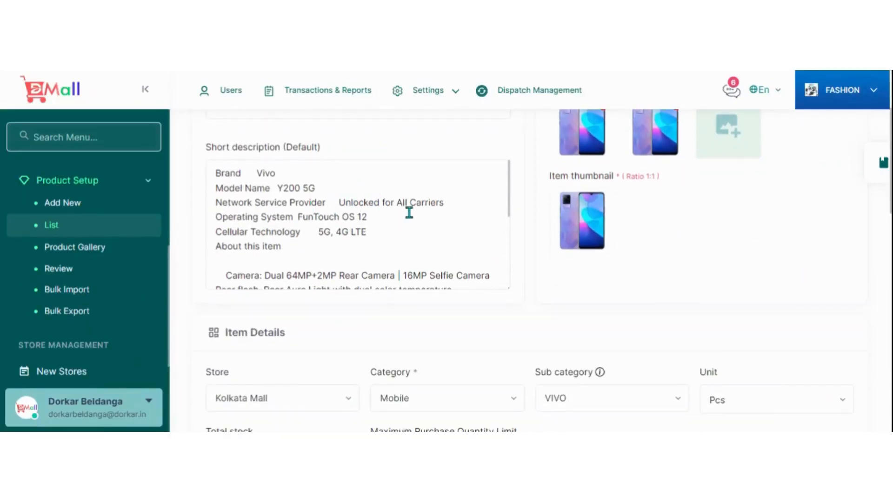
{"action": "scroll", "coordinate": [644, 221], "scroll_direction": "up", "scroll_amount": 3}
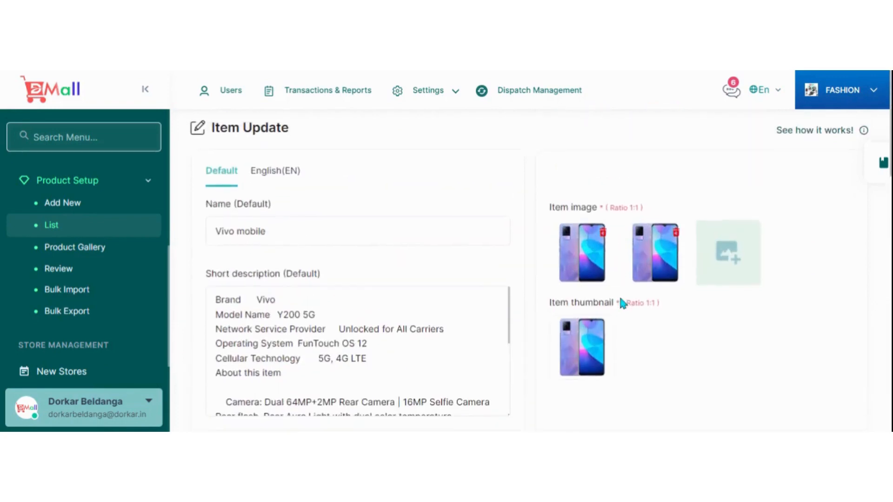
Examine the Vivo mobile item's store choices, stock, price, discount, color attribute, and the price and stock of each variant.
{"action": "scroll", "coordinate": [621, 298], "scroll_direction": "down", "scroll_amount": 2}
{"action": "scroll", "coordinate": [593, 205], "scroll_direction": "down", "scroll_amount": 3}
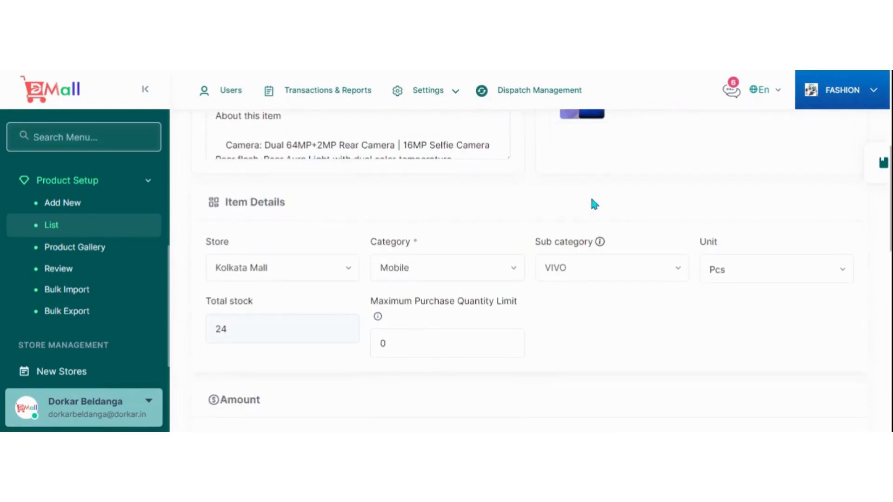
{"action": "left_click", "coordinate": [349, 272]}
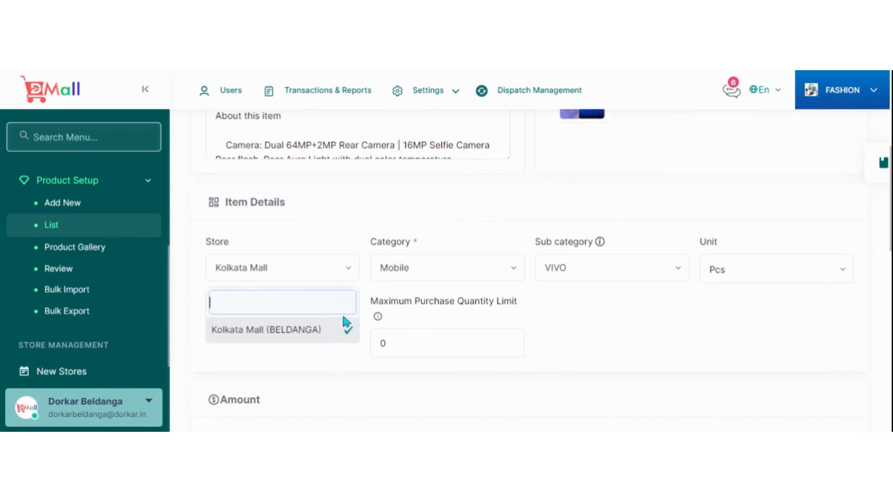
{"action": "left_click", "coordinate": [351, 274]}
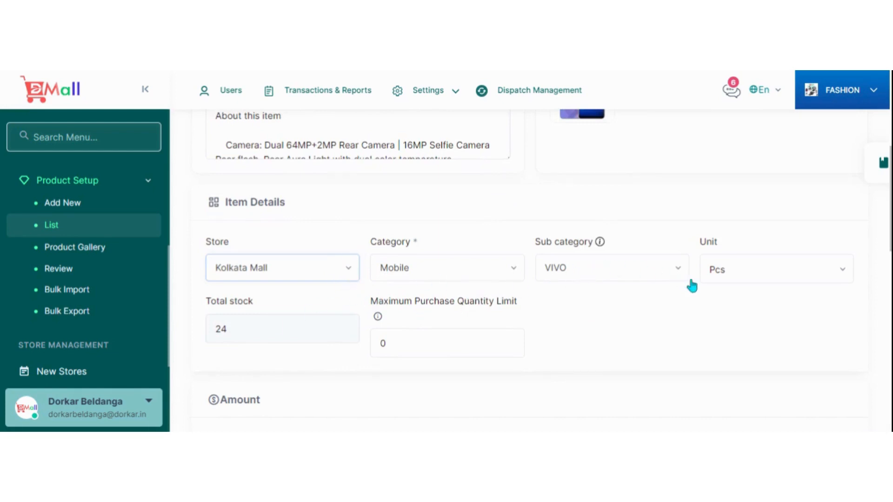
{"action": "scroll", "coordinate": [686, 276], "scroll_direction": "down", "scroll_amount": 2}
{"action": "scroll", "coordinate": [686, 276], "scroll_direction": "down", "scroll_amount": 1}
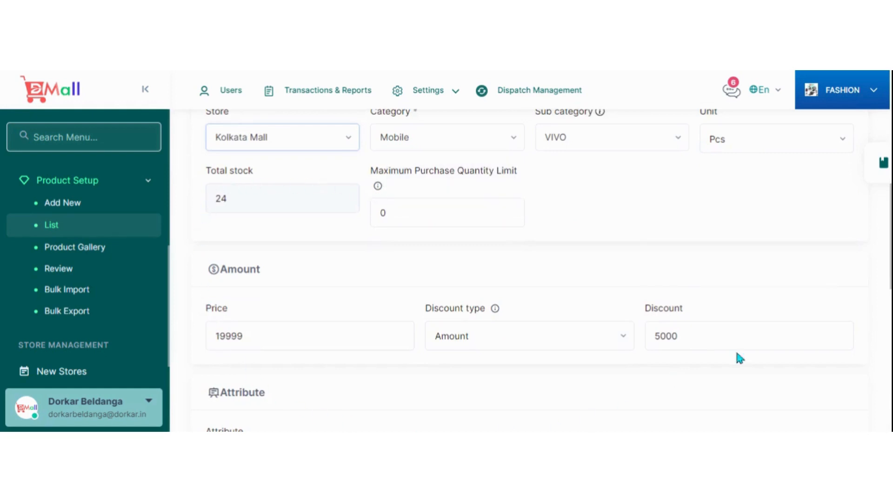
{"action": "scroll", "coordinate": [600, 198], "scroll_direction": "down", "scroll_amount": 3}
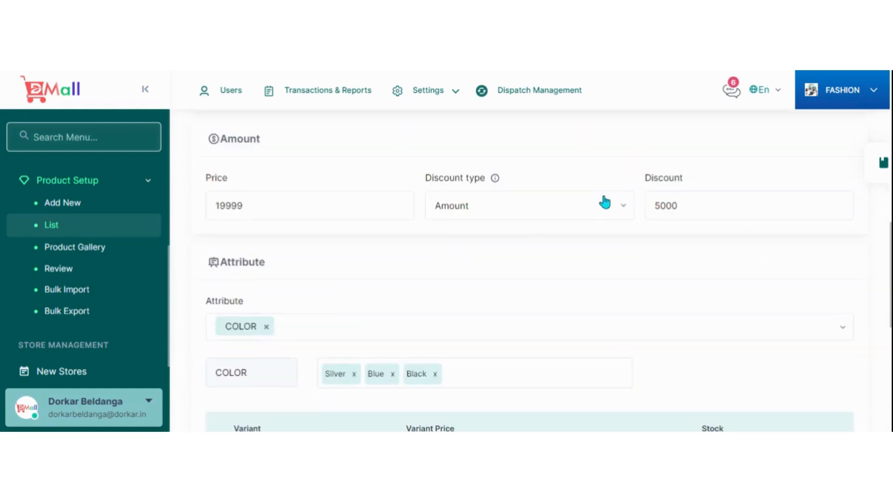
{"action": "scroll", "coordinate": [465, 270], "scroll_direction": "down", "scroll_amount": 3}
{"action": "scroll", "coordinate": [516, 237], "scroll_direction": "down", "scroll_amount": 5}
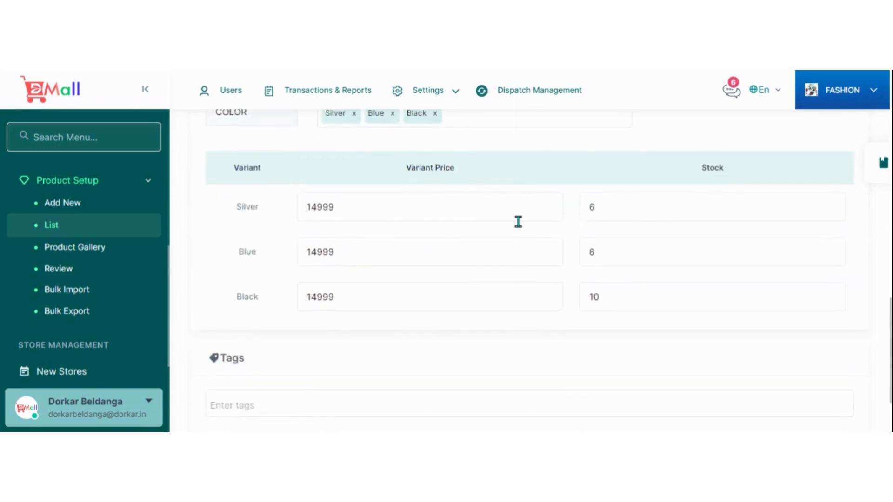
{"action": "scroll", "coordinate": [518, 221], "scroll_direction": "up", "scroll_amount": 5}
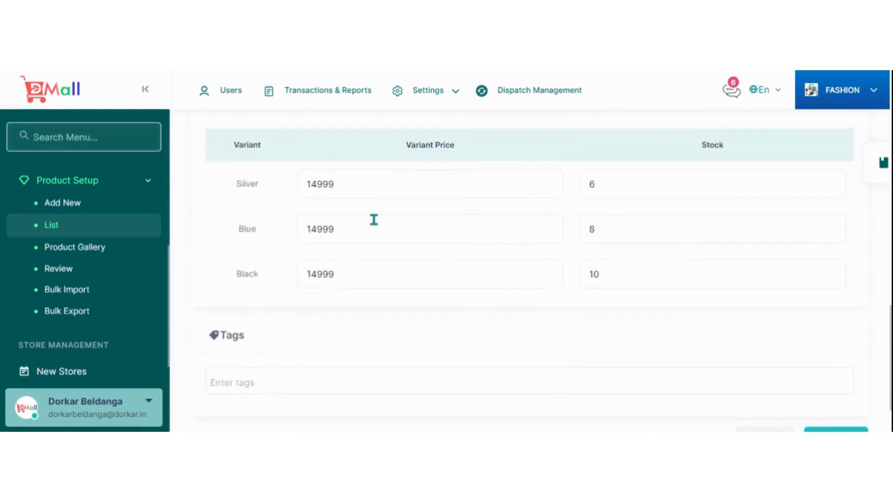
{"action": "scroll", "coordinate": [511, 274], "scroll_direction": "up", "scroll_amount": 1}
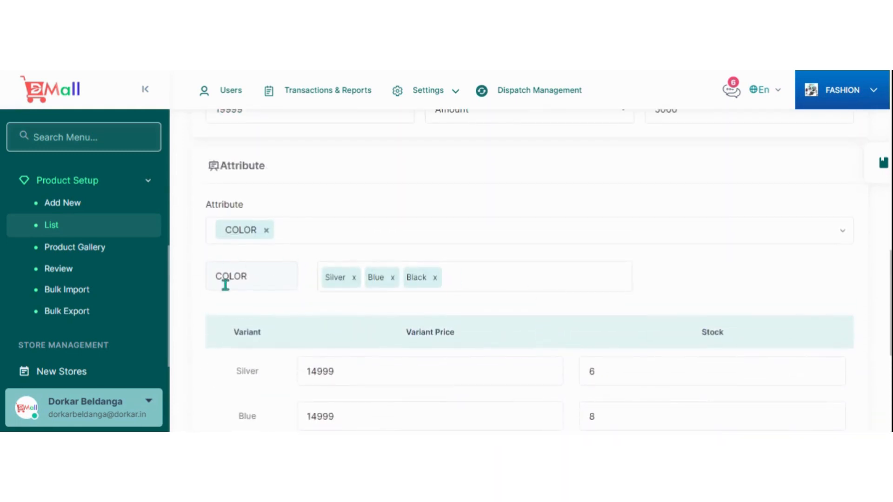
Add the tags Vivo and Mobile to the Vivo mobile item.
{"action": "scroll", "coordinate": [291, 279], "scroll_direction": "down", "scroll_amount": 5}
{"action": "left_click", "coordinate": [294, 347]}
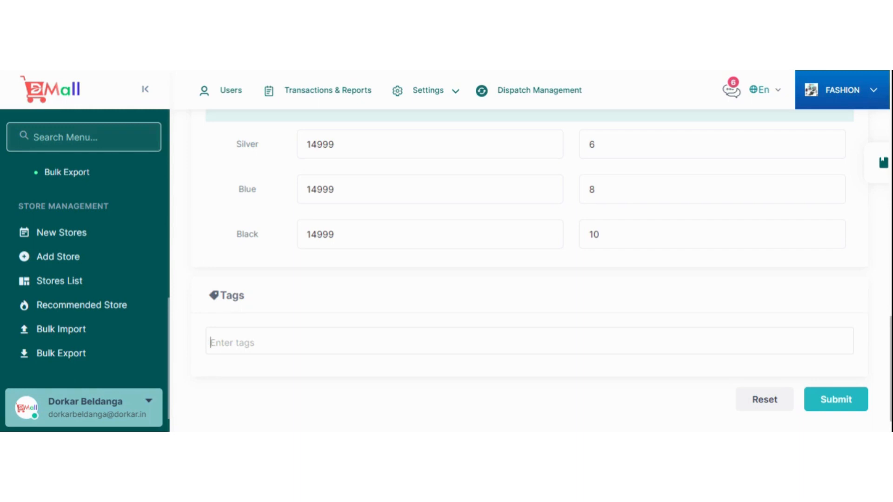
{"action": "type", "text": "Vivo"}
{"action": "key", "text": "Return"}
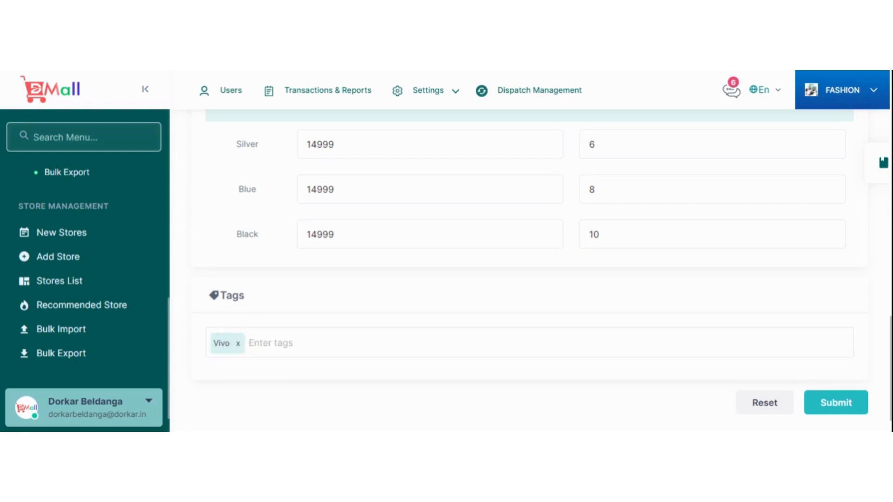
{"action": "type", "text": "Mobile"}
{"action": "key", "text": "Return"}
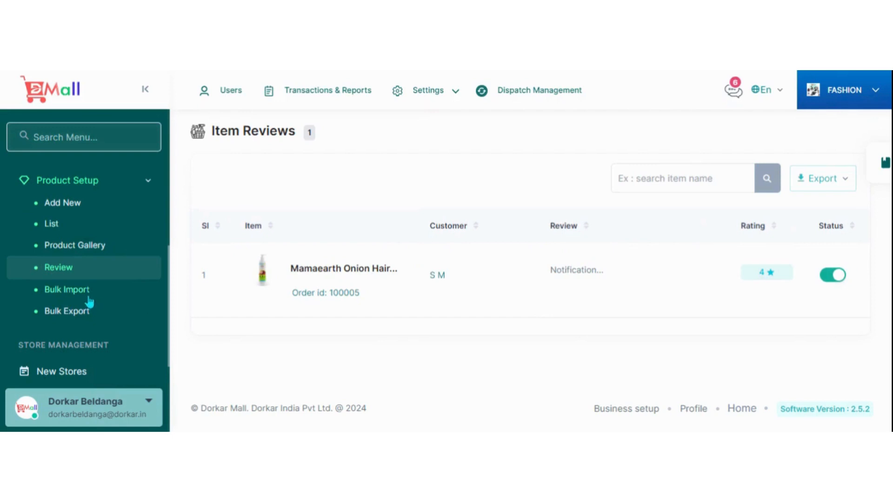
Check the new store joining requests and open the form for adding a new store.
{"action": "scroll", "coordinate": [100, 307], "scroll_direction": "down", "scroll_amount": 3}
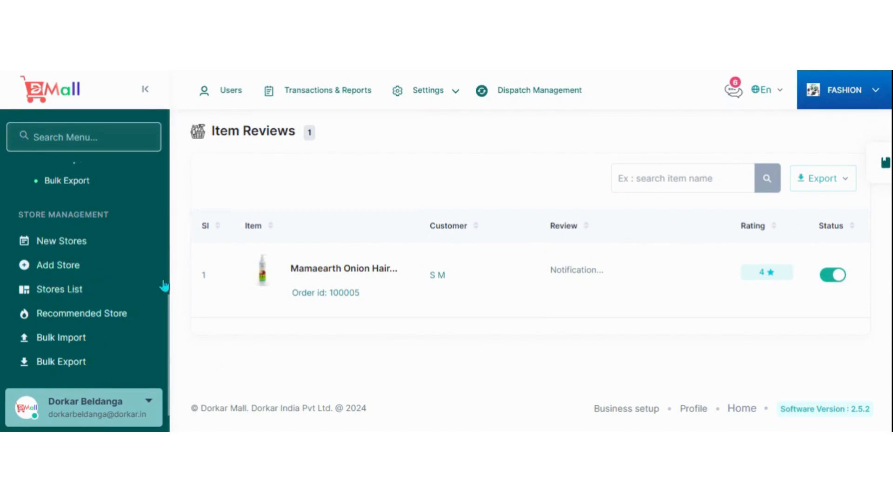
{"action": "left_click", "coordinate": [71, 246]}
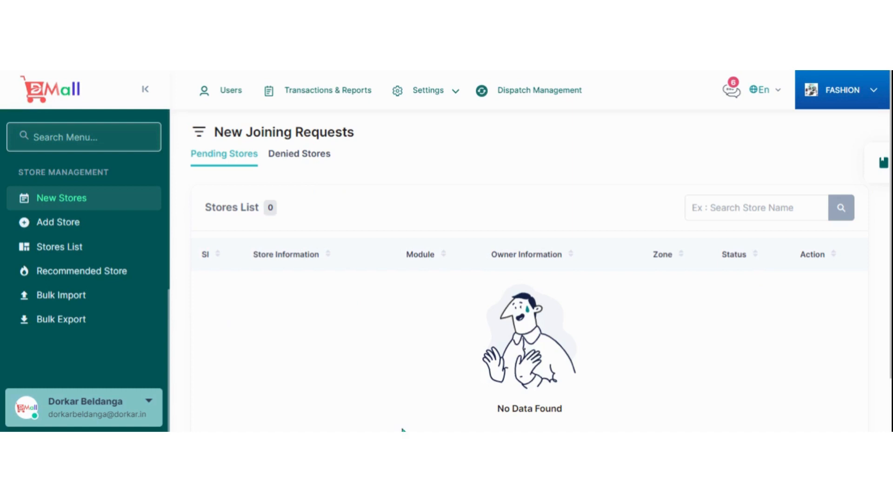
{"action": "left_click", "coordinate": [69, 225]}
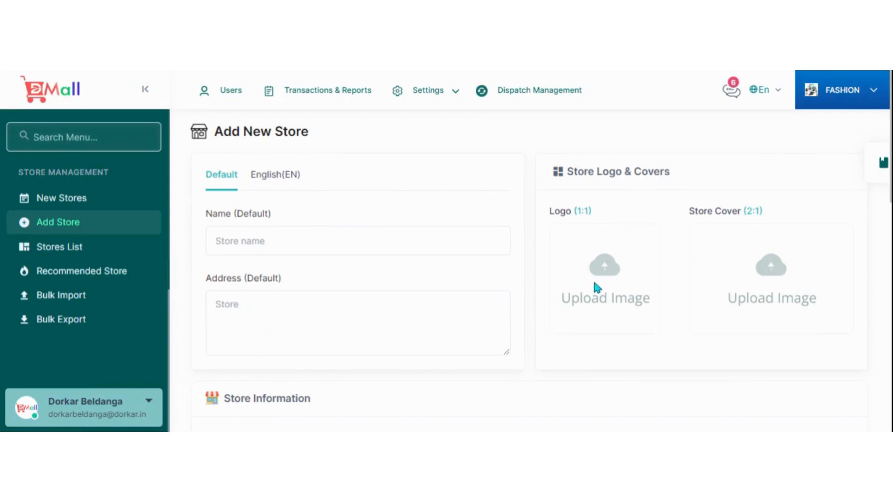
Examine the new store's estimated delivery time settings, including the minimum, maximum and time unit options.
{"action": "scroll", "coordinate": [432, 254], "scroll_direction": "down", "scroll_amount": 7}
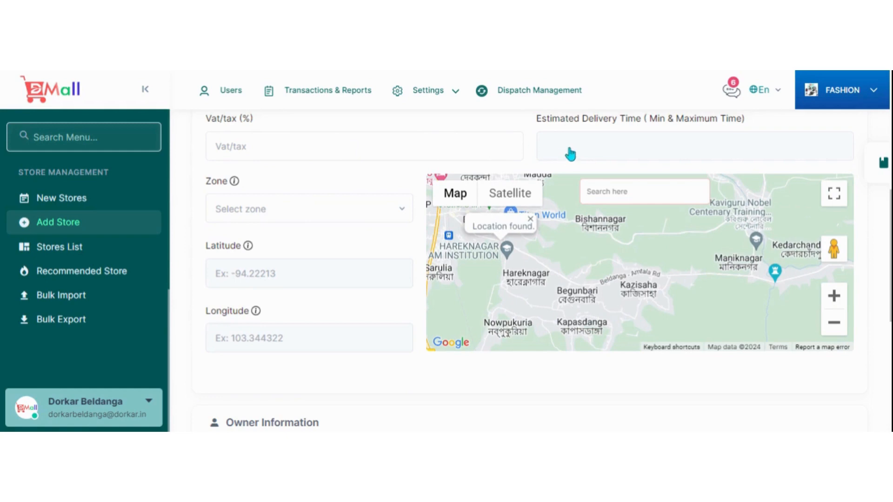
{"action": "left_click", "coordinate": [655, 147]}
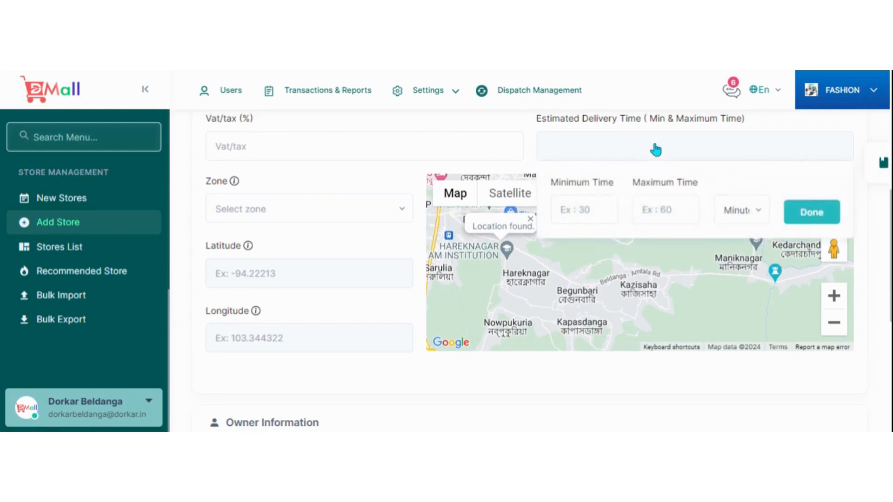
{"action": "left_click", "coordinate": [755, 213]}
{"action": "left_click", "coordinate": [312, 212]}
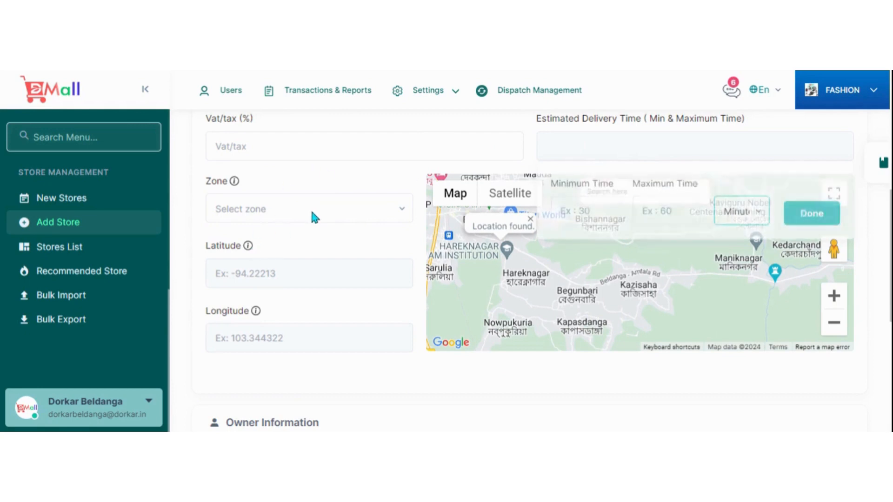
Set the new store's zone to BELDANGA and pick its location inside the zone boundary on the enlarged map, at about 23.9616, 88.2481.
{"action": "left_click", "coordinate": [395, 219]}
{"action": "left_click", "coordinate": [282, 272]}
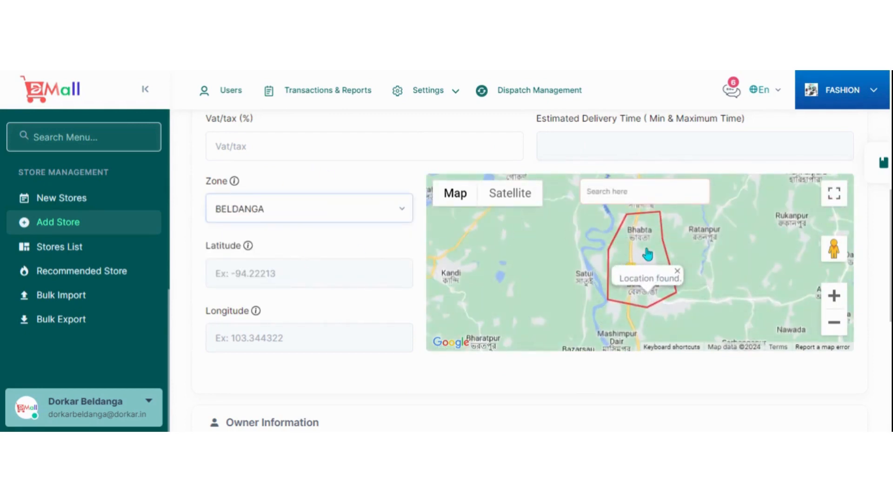
{"action": "scroll", "coordinate": [658, 244], "scroll_direction": "up", "scroll_amount": 2}
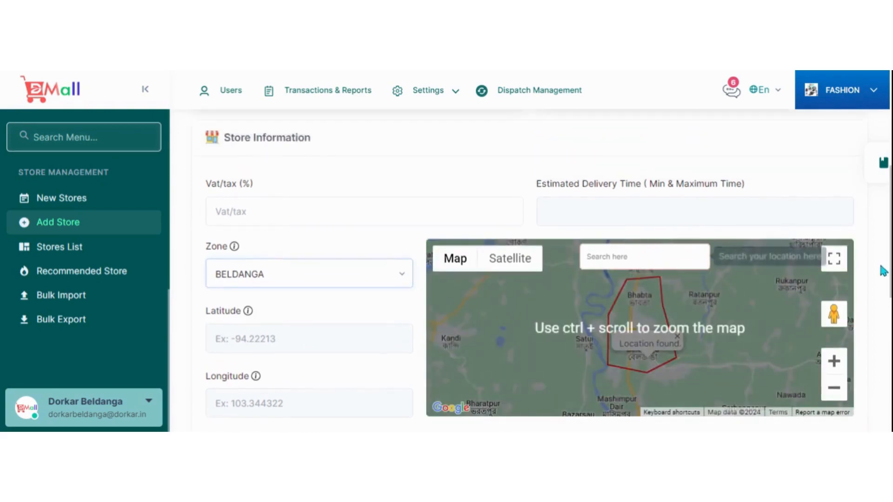
{"action": "left_click", "coordinate": [834, 258]}
{"action": "scroll", "coordinate": [464, 250], "scroll_direction": "up", "scroll_amount": 3}
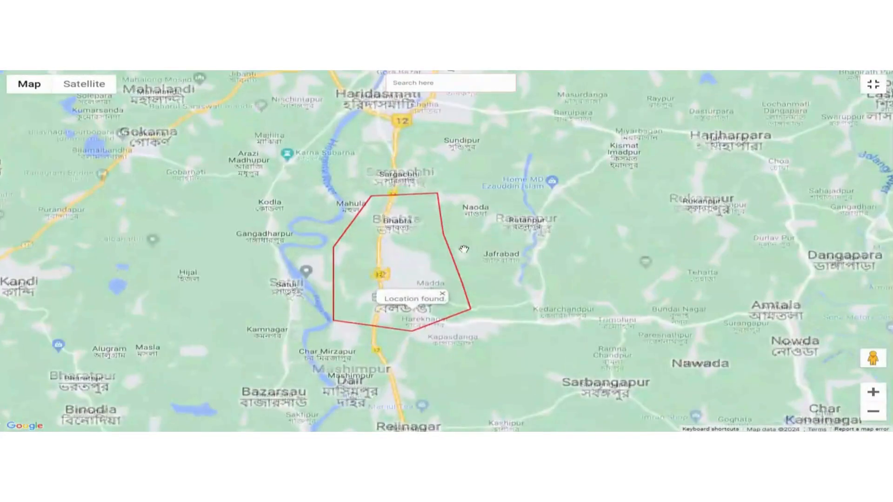
{"action": "scroll", "coordinate": [463, 249], "scroll_direction": "up", "scroll_amount": 2}
{"action": "left_click", "coordinate": [323, 280]}
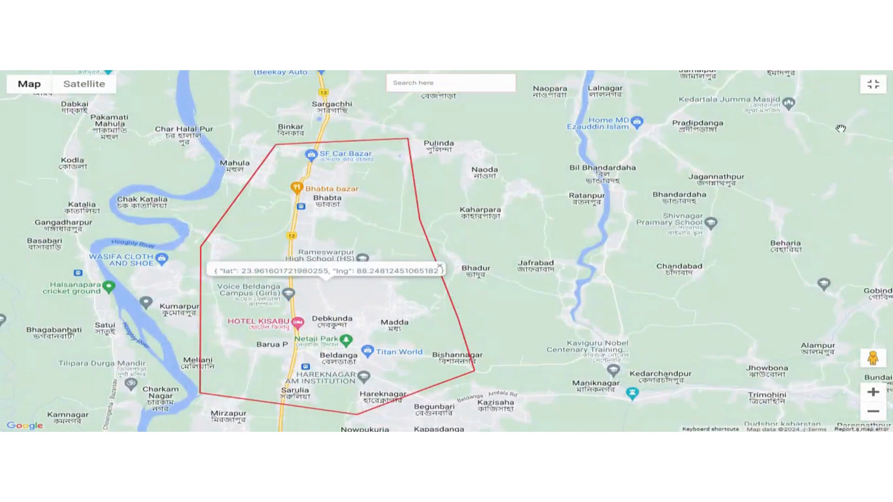
{"action": "left_click", "coordinate": [873, 84]}
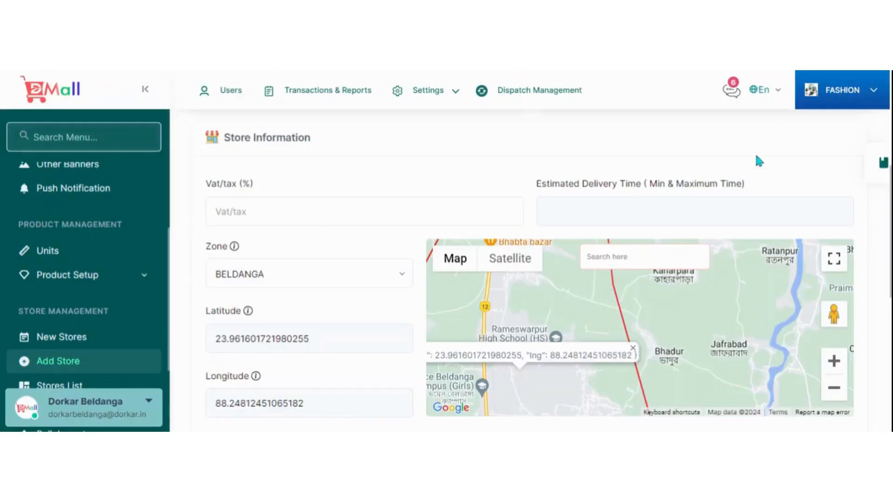
Review the owner information and account information fields of the new store form.
{"action": "scroll", "coordinate": [759, 160], "scroll_direction": "down", "scroll_amount": 4}
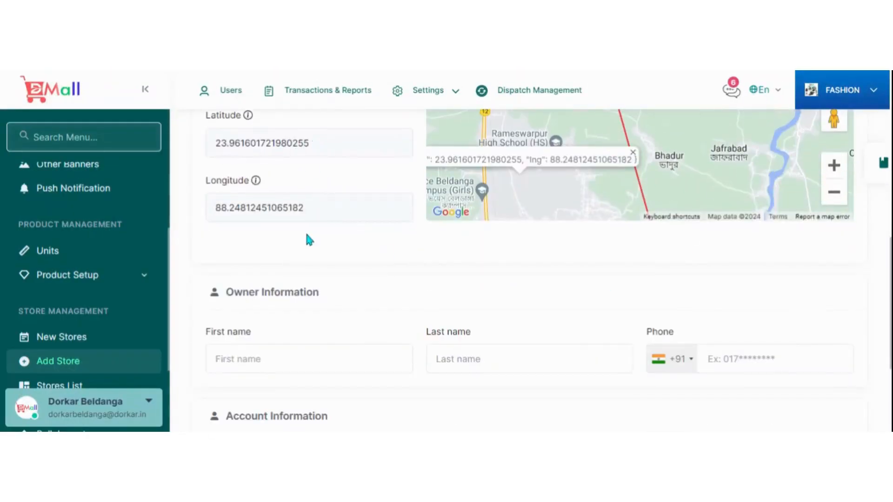
{"action": "scroll", "coordinate": [326, 242], "scroll_direction": "down", "scroll_amount": 3}
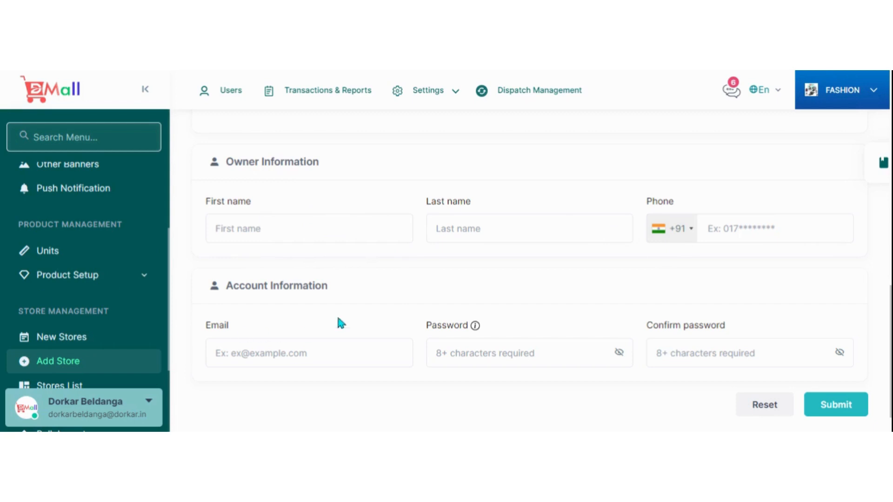
{"action": "scroll", "coordinate": [341, 322], "scroll_direction": "down", "scroll_amount": 1}
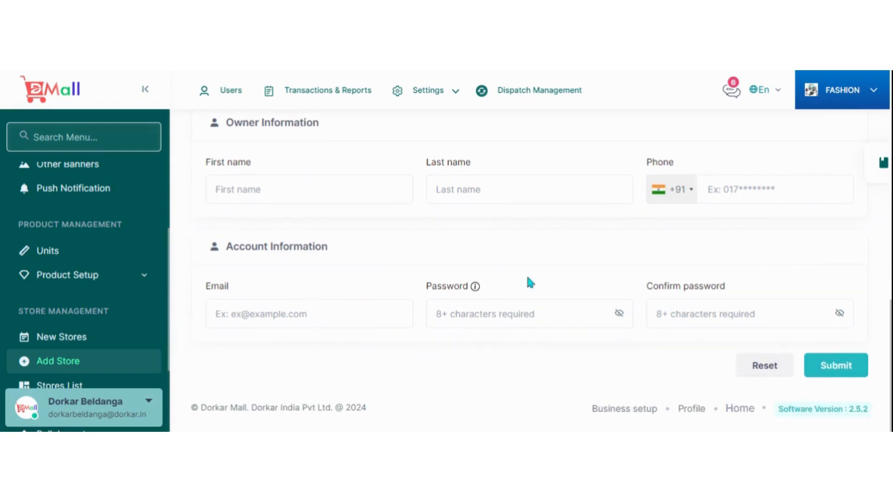
Open the list of stores and review its summary figures and the Kolkata Mall entry.
{"action": "scroll", "coordinate": [113, 260], "scroll_direction": "down", "scroll_amount": 2}
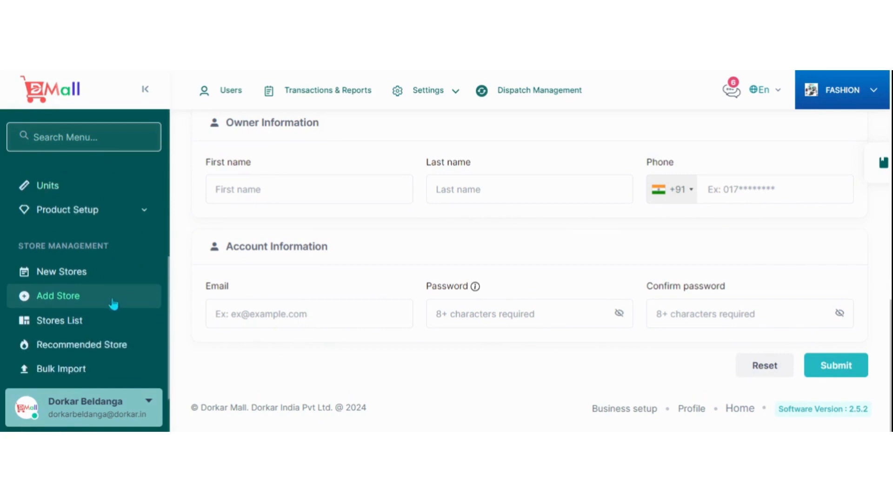
{"action": "left_click", "coordinate": [58, 324]}
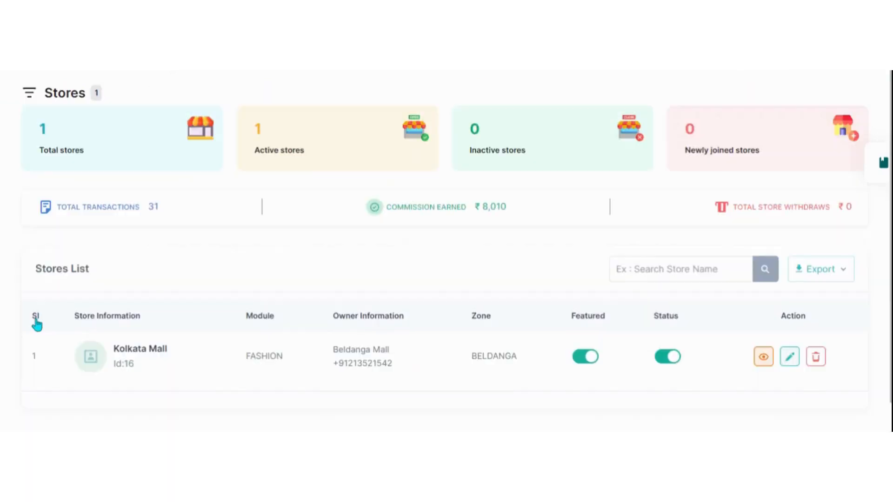
{"action": "scroll", "coordinate": [493, 303], "scroll_direction": "down", "scroll_amount": 1}
{"action": "scroll", "coordinate": [484, 279], "scroll_direction": "down", "scroll_amount": 1}
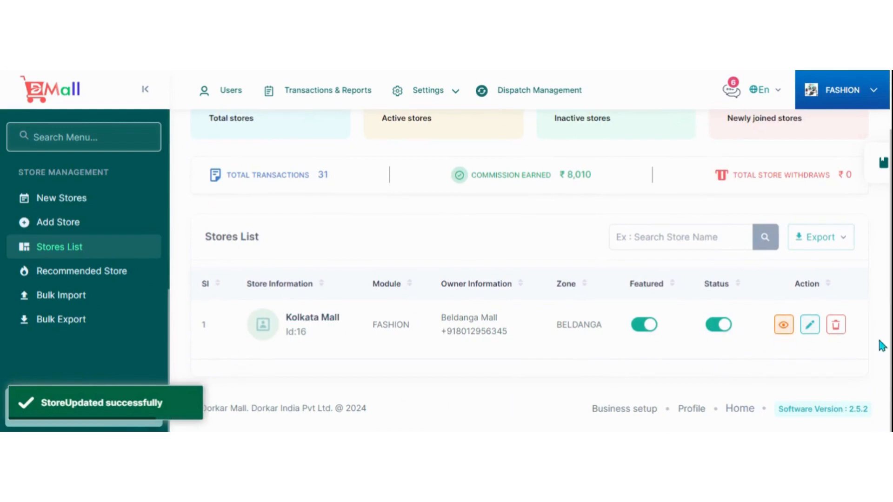
Open Kolkata Mall for editing and examine its name, address, images, delivery time, zone, location, owner and account details.
{"action": "left_click", "coordinate": [810, 325]}
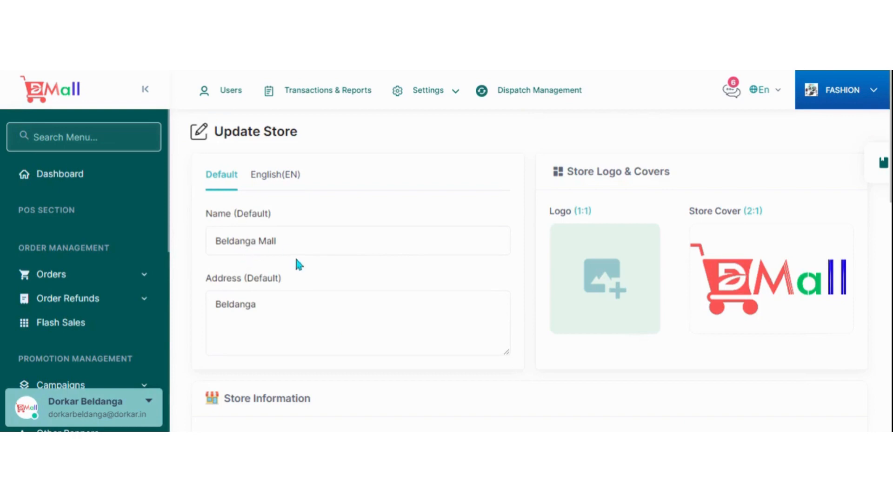
{"action": "scroll", "coordinate": [477, 274], "scroll_direction": "down", "scroll_amount": 3}
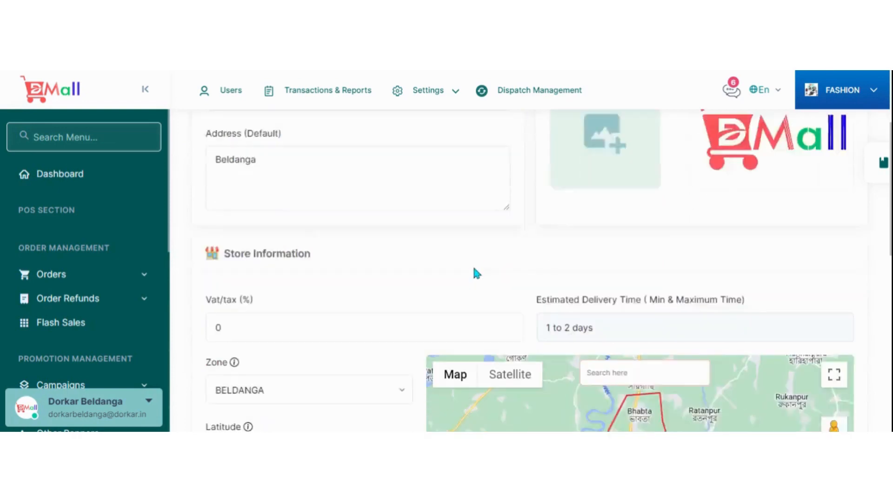
{"action": "scroll", "coordinate": [476, 274], "scroll_direction": "down", "scroll_amount": 1}
{"action": "scroll", "coordinate": [225, 305], "scroll_direction": "down", "scroll_amount": 3}
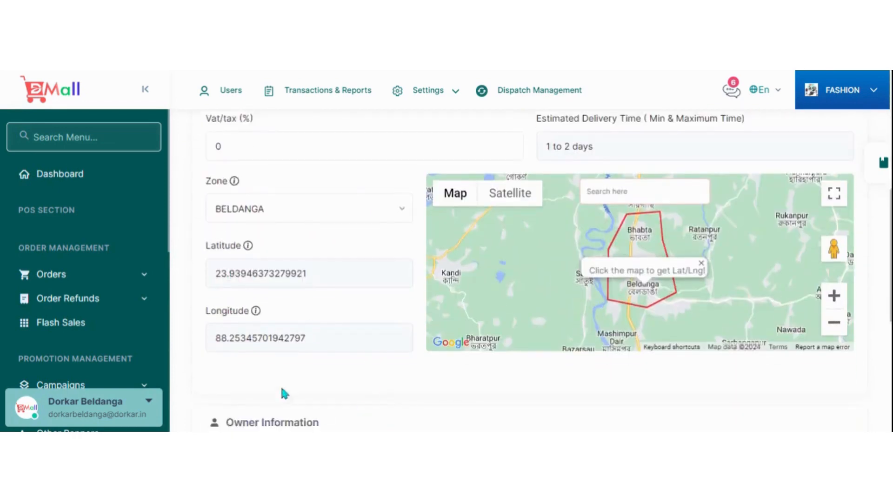
{"action": "scroll", "coordinate": [398, 309], "scroll_direction": "down", "scroll_amount": 1}
{"action": "scroll", "coordinate": [300, 246], "scroll_direction": "down", "scroll_amount": 3}
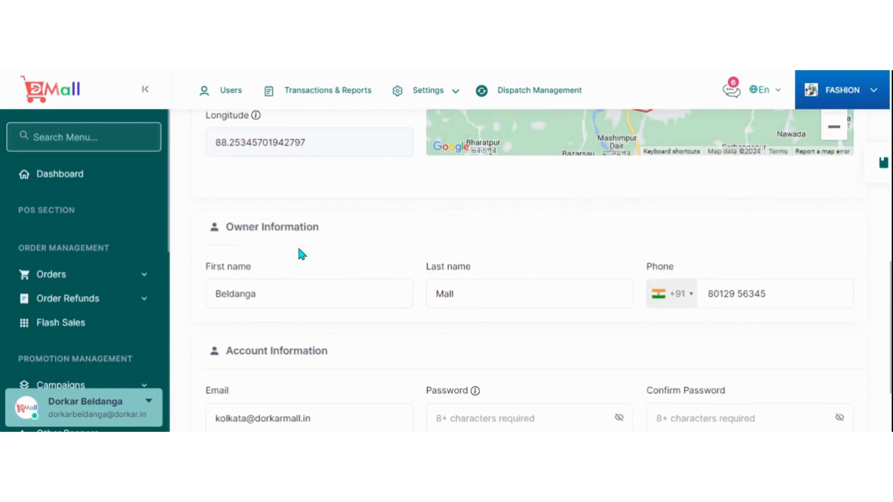
{"action": "scroll", "coordinate": [267, 352], "scroll_direction": "down", "scroll_amount": 3}
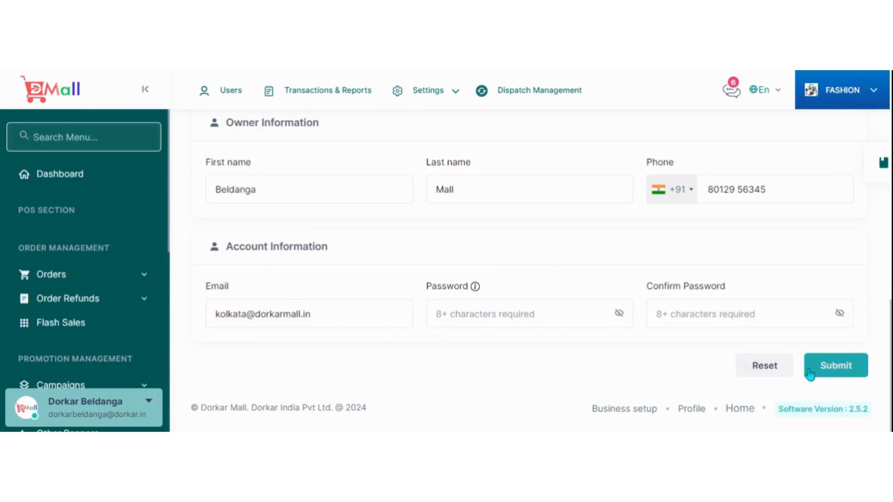
Open the recommended stores page and examine its store search and Recommended Stores List.
{"action": "scroll", "coordinate": [59, 313], "scroll_direction": "down", "scroll_amount": 3}
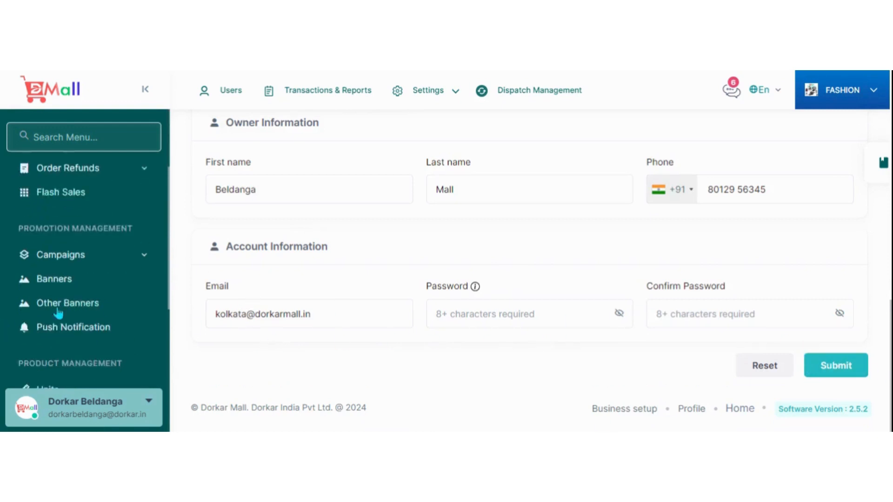
{"action": "scroll", "coordinate": [58, 313], "scroll_direction": "down", "scroll_amount": 2}
{"action": "scroll", "coordinate": [100, 274], "scroll_direction": "down", "scroll_amount": 4}
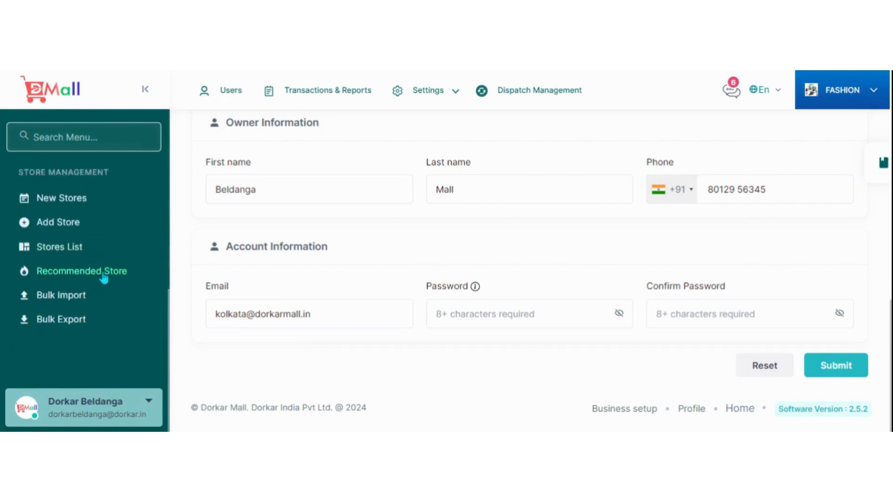
{"action": "left_click", "coordinate": [104, 278]}
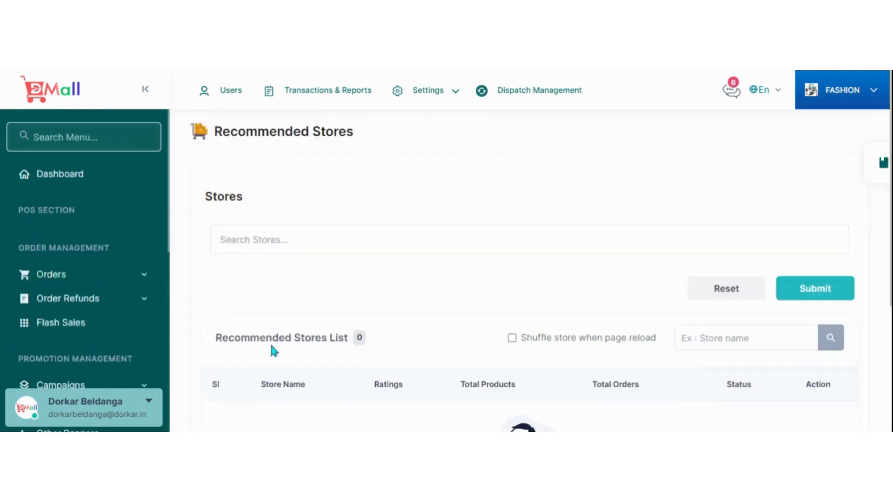
{"action": "scroll", "coordinate": [393, 325], "scroll_direction": "down", "scroll_amount": 2}
{"action": "scroll", "coordinate": [394, 329], "scroll_direction": "down", "scroll_amount": 2}
{"action": "scroll", "coordinate": [451, 302], "scroll_direction": "up", "scroll_amount": 4}
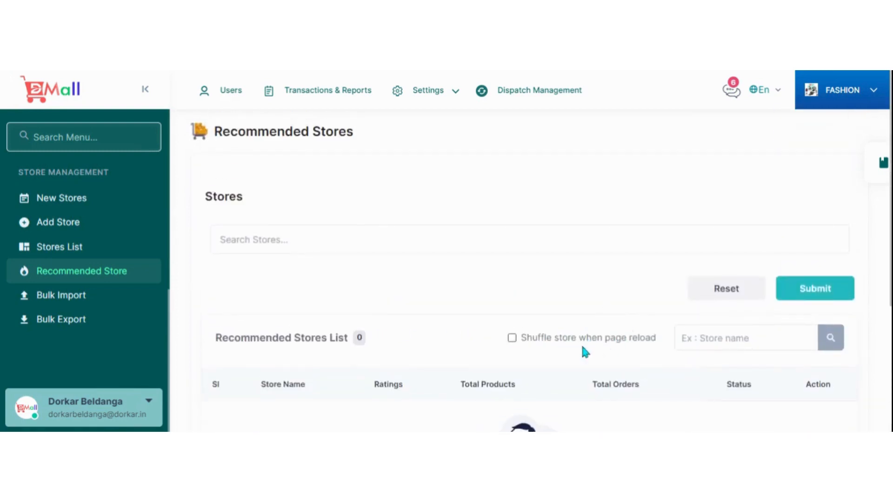
Search the recommended stores page for "kolk" and add Kolkata Mall as a recommended store.
{"action": "left_click", "coordinate": [259, 240]}
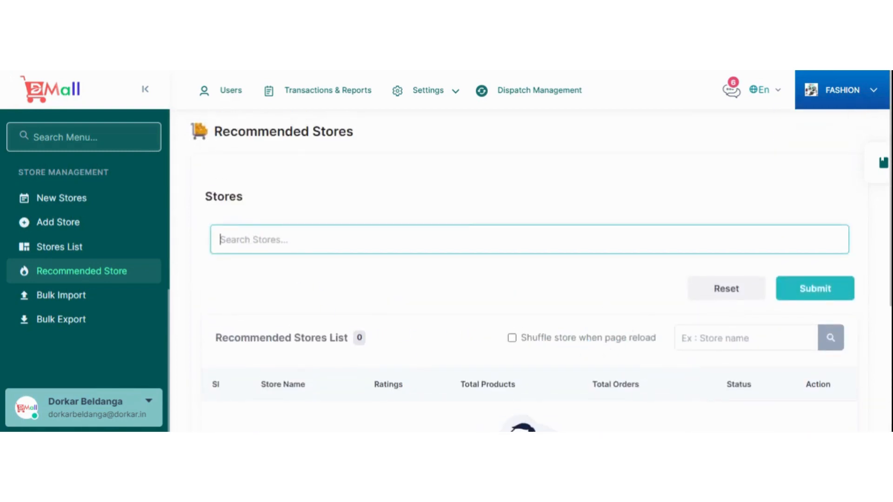
{"action": "left_click", "coordinate": [75, 247]}
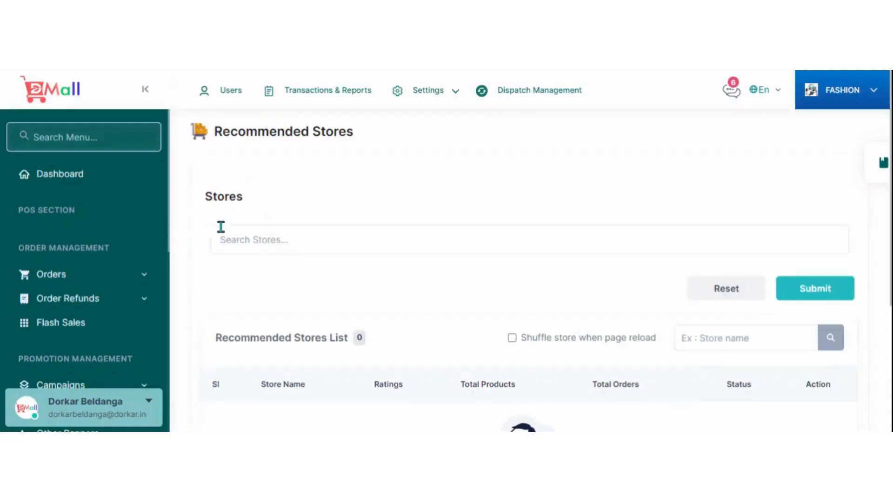
{"action": "type", "text": "kolk"}
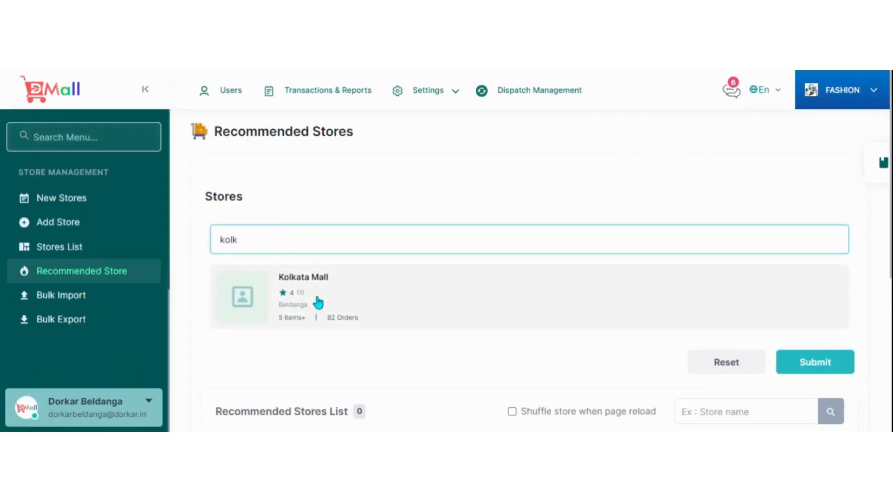
{"action": "left_click", "coordinate": [320, 298]}
{"action": "left_click", "coordinate": [819, 345]}
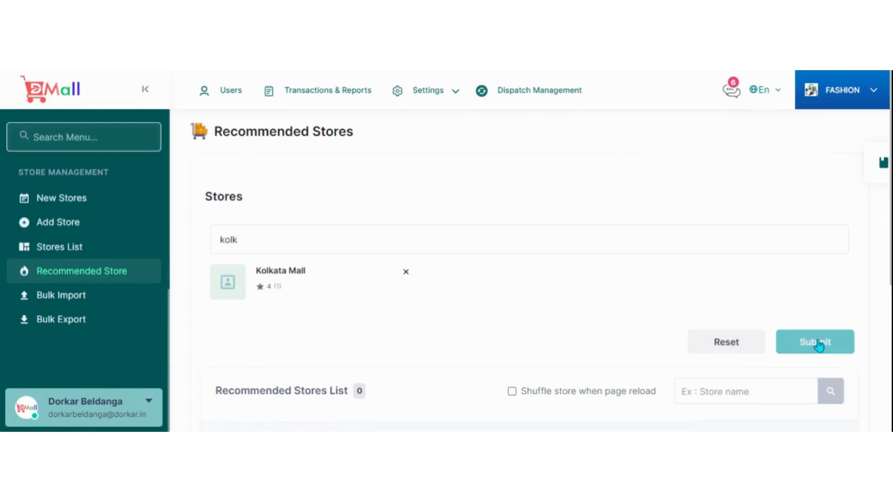
{"action": "scroll", "coordinate": [540, 274], "scroll_direction": "down", "scroll_amount": 2}
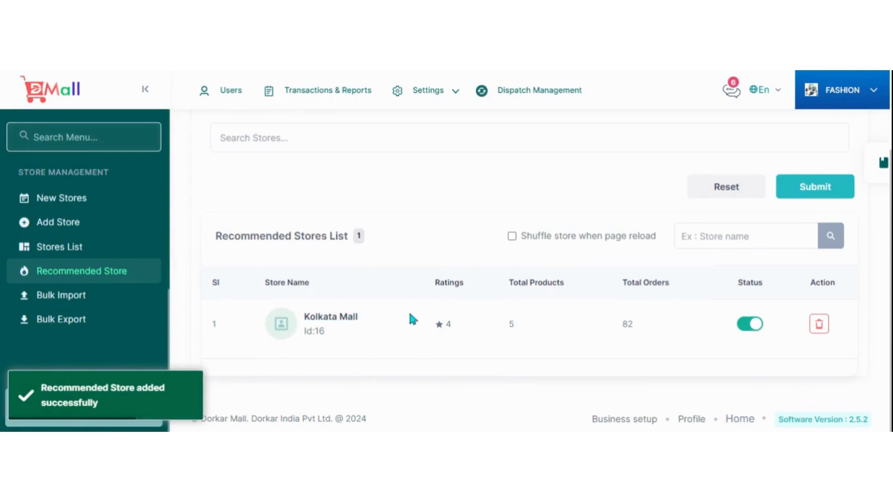
{"action": "scroll", "coordinate": [419, 247], "scroll_direction": "up", "scroll_amount": 3}
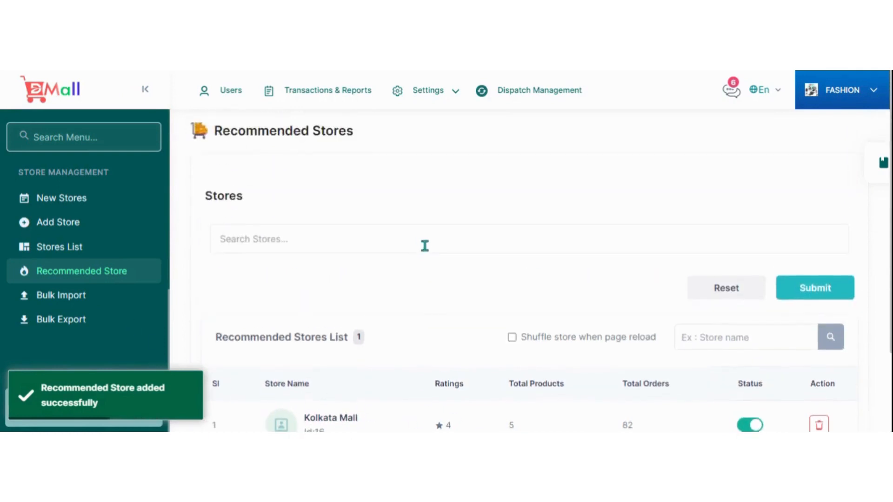
{"action": "scroll", "coordinate": [430, 251], "scroll_direction": "down", "scroll_amount": 3}
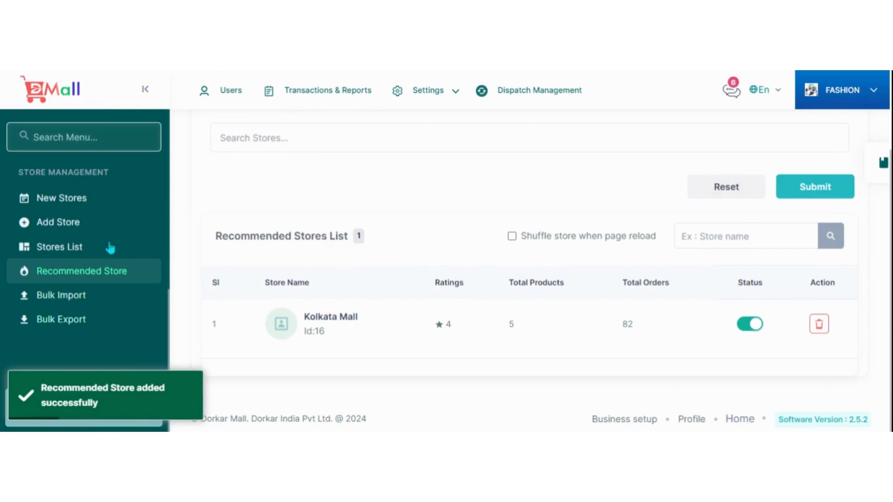
{"action": "scroll", "coordinate": [114, 239], "scroll_direction": "up", "scroll_amount": 10}
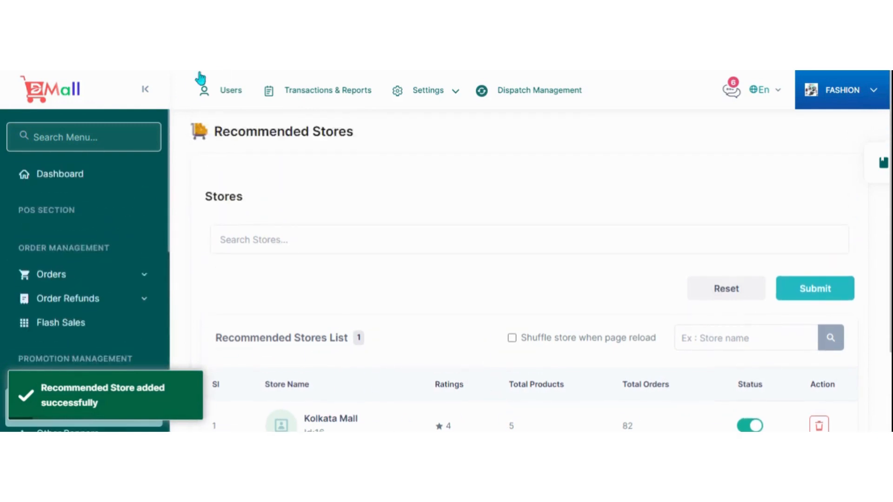
Examine the vehicle category list in user management and the blank form for adding a category, and return to the list.
{"action": "left_click", "coordinate": [206, 95]}
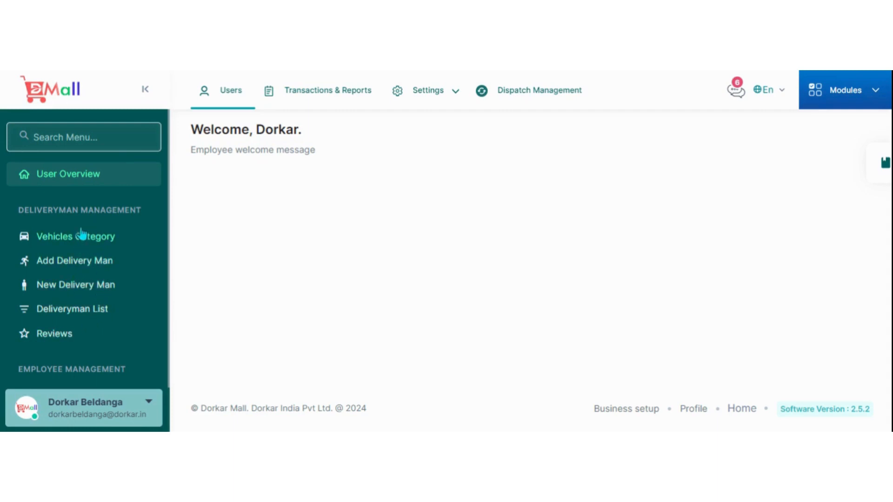
{"action": "left_click", "coordinate": [83, 243]}
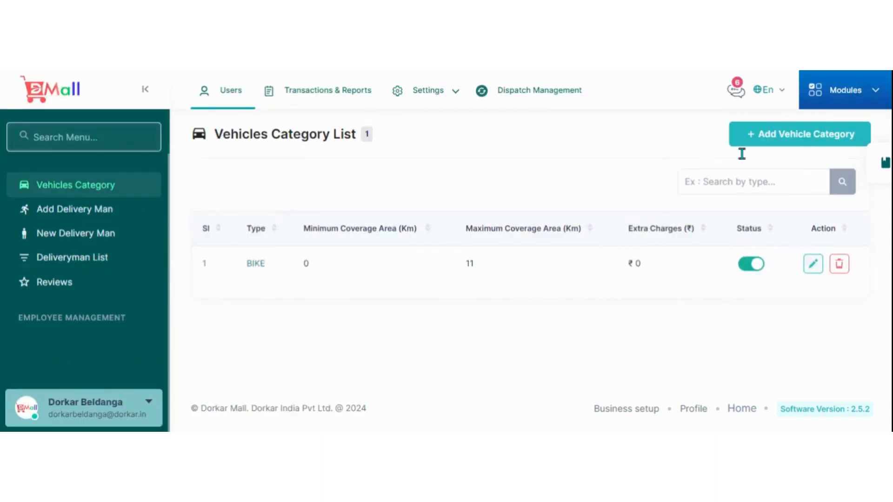
{"action": "left_click", "coordinate": [772, 148]}
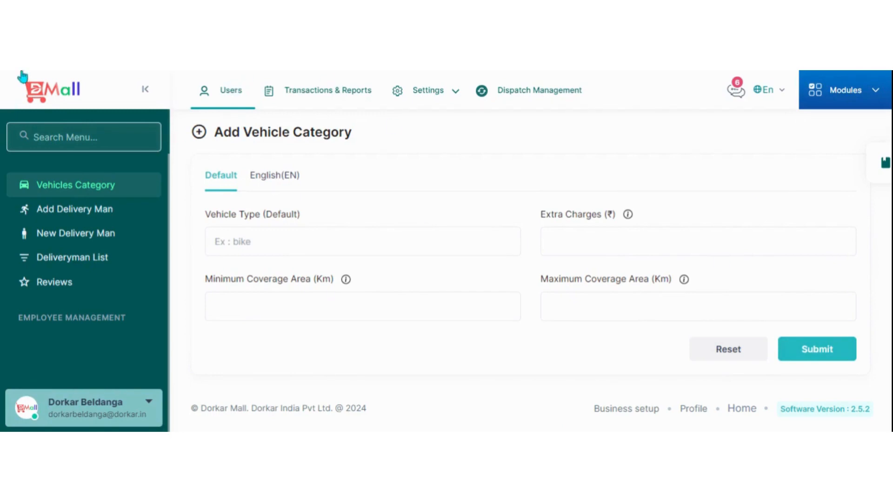
{"action": "key", "text": "alt+Left"}
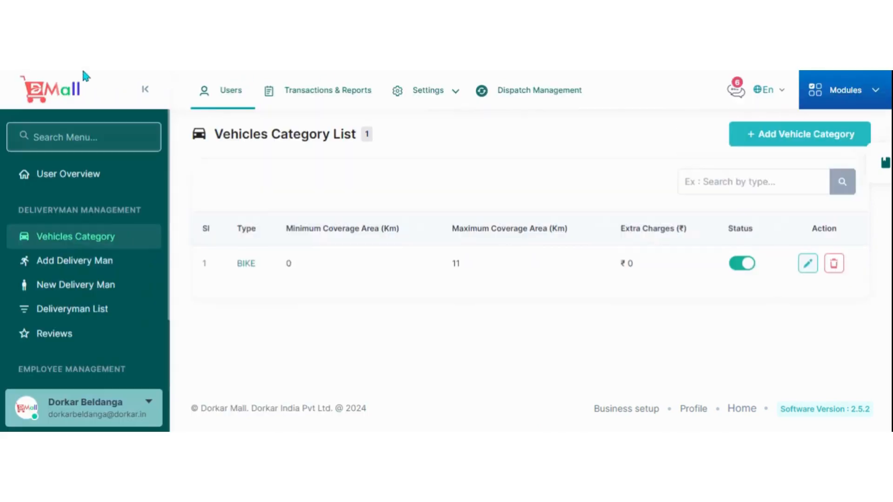
Open the form for adding a new deliveryman and choose BIKE as the vehicle.
{"action": "scroll", "coordinate": [91, 252], "scroll_direction": "down", "scroll_amount": 1}
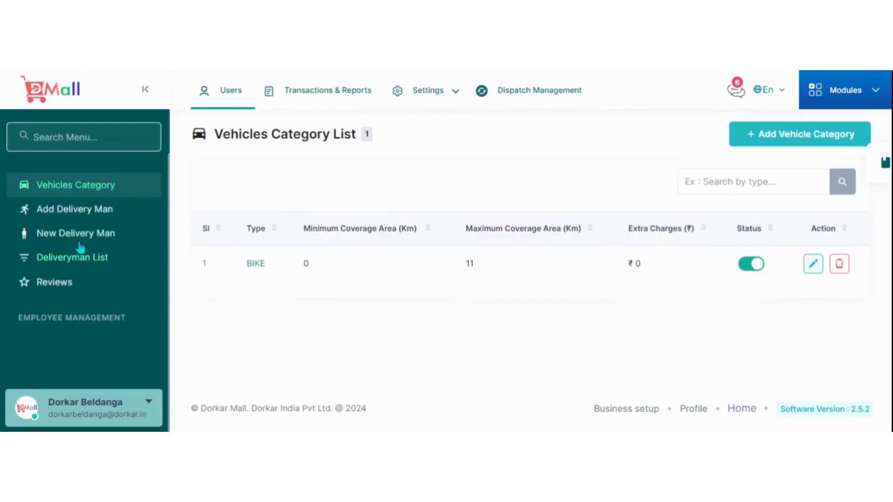
{"action": "left_click", "coordinate": [87, 213]}
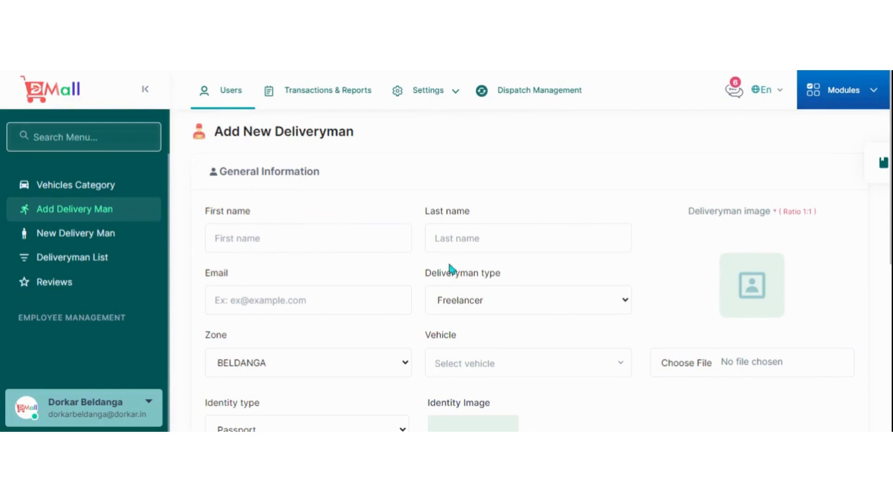
{"action": "scroll", "coordinate": [523, 283], "scroll_direction": "down", "scroll_amount": 2}
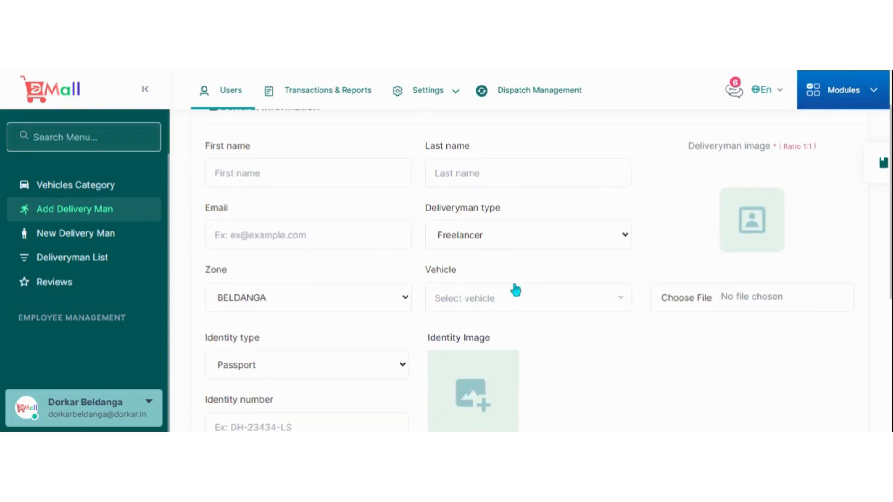
{"action": "left_click", "coordinate": [484, 302]}
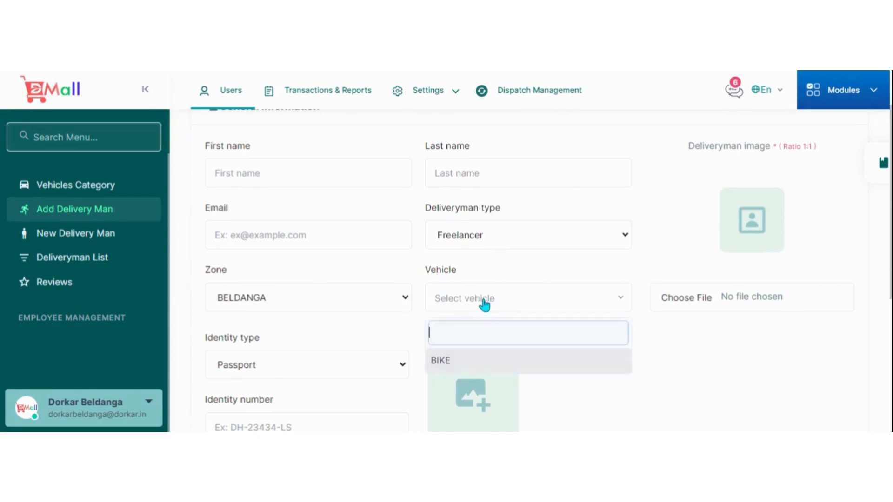
{"action": "left_click", "coordinate": [451, 364]}
{"action": "scroll", "coordinate": [641, 259], "scroll_direction": "down", "scroll_amount": 2}
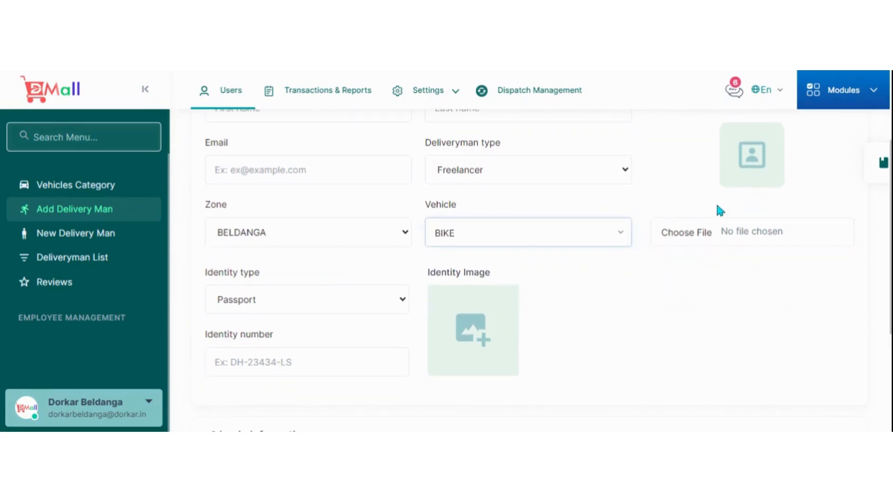
{"action": "scroll", "coordinate": [718, 219], "scroll_direction": "up", "scroll_amount": 2}
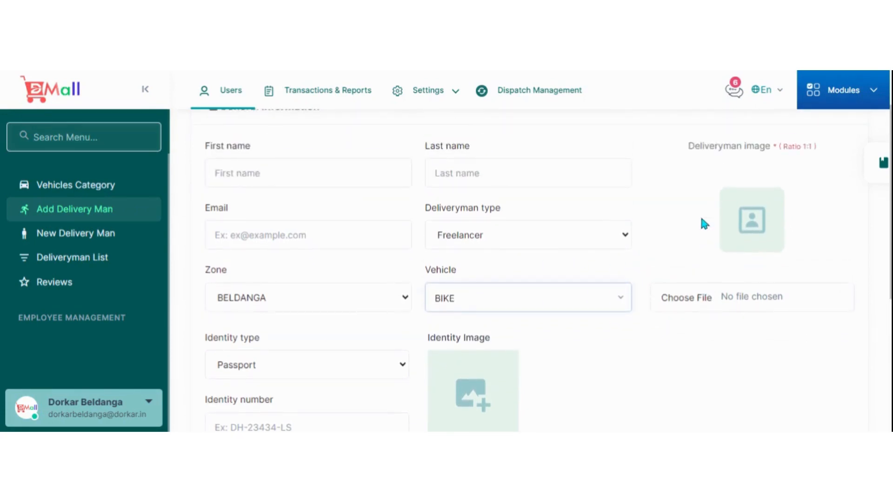
{"action": "scroll", "coordinate": [703, 223], "scroll_direction": "down", "scroll_amount": 2}
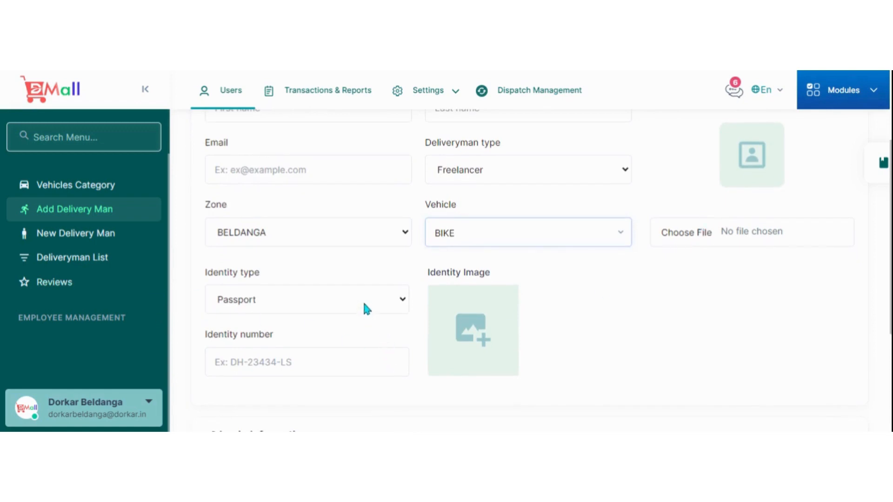
Set the deliveryman's identity type to Nid, try out the identity number field, clear it and review the login information fields.
{"action": "left_click", "coordinate": [381, 307]}
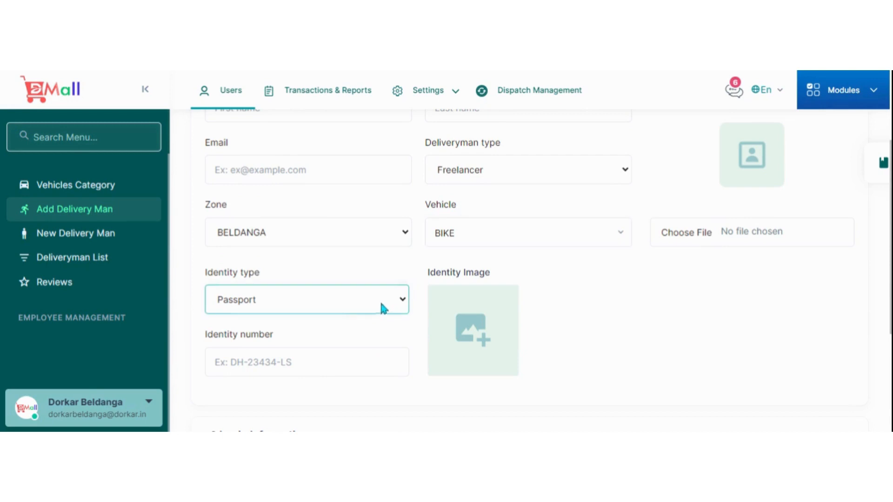
{"action": "left_click", "coordinate": [259, 345]}
{"action": "scroll", "coordinate": [374, 288], "scroll_direction": "down", "scroll_amount": 1}
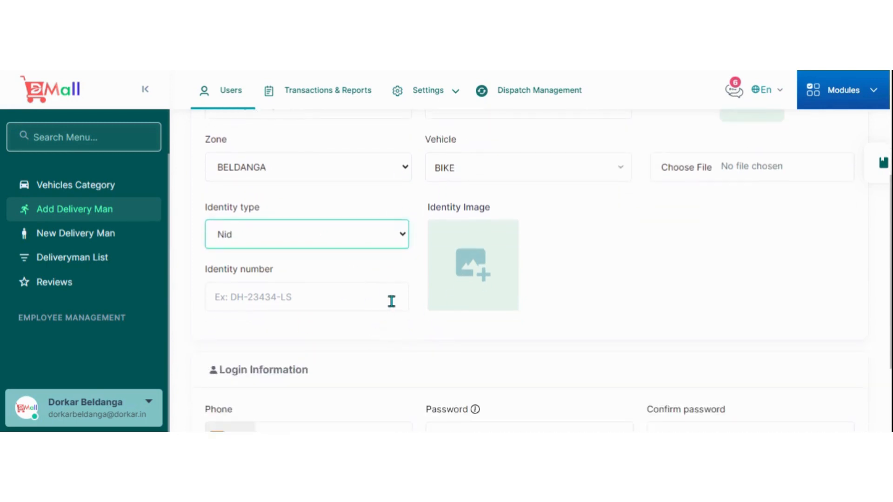
{"action": "left_click", "coordinate": [291, 299]}
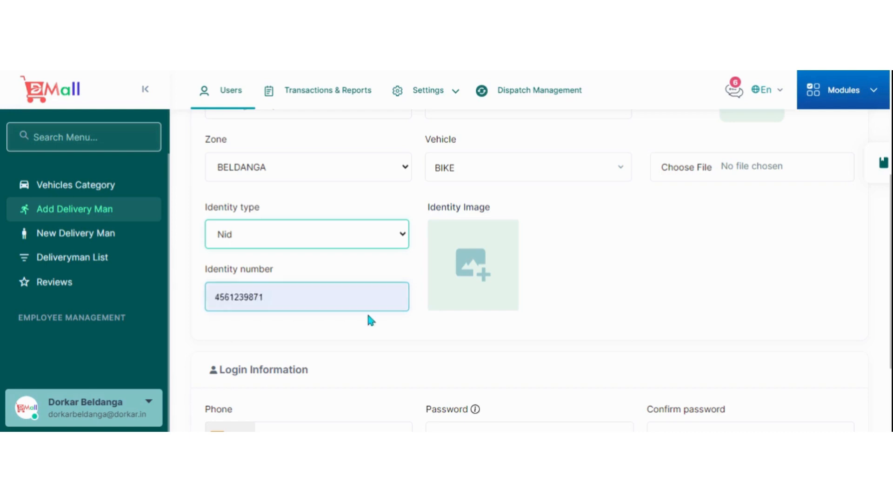
{"action": "scroll", "coordinate": [496, 280], "scroll_direction": "down", "scroll_amount": 3}
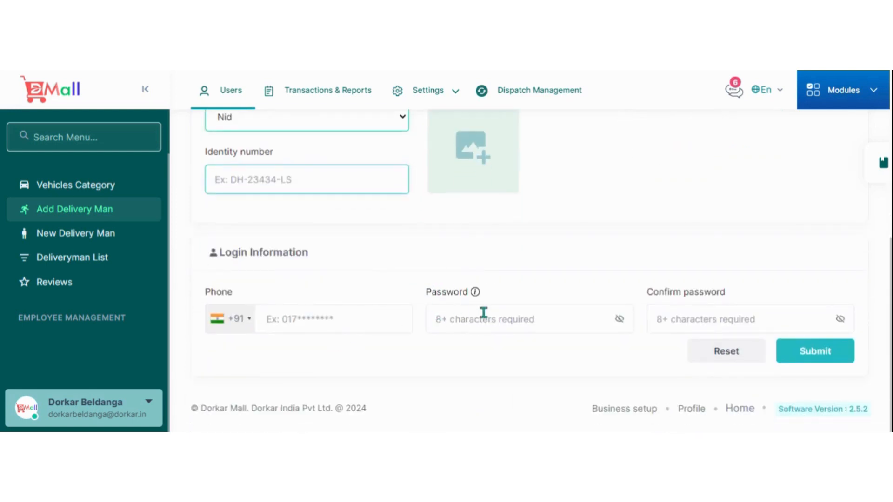
Check the pending deliveryman joining requests, and view the details of the deliveryman in the Deliveryman List.
{"action": "left_click", "coordinate": [89, 239]}
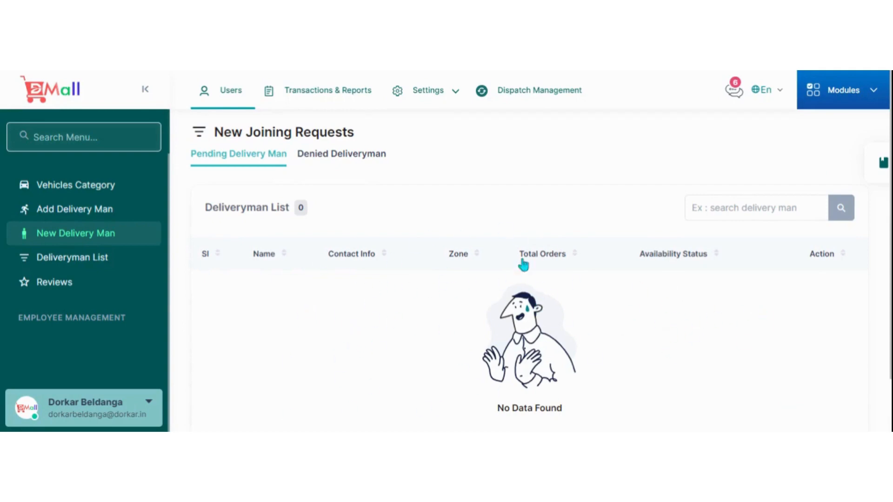
{"action": "left_click", "coordinate": [89, 264]}
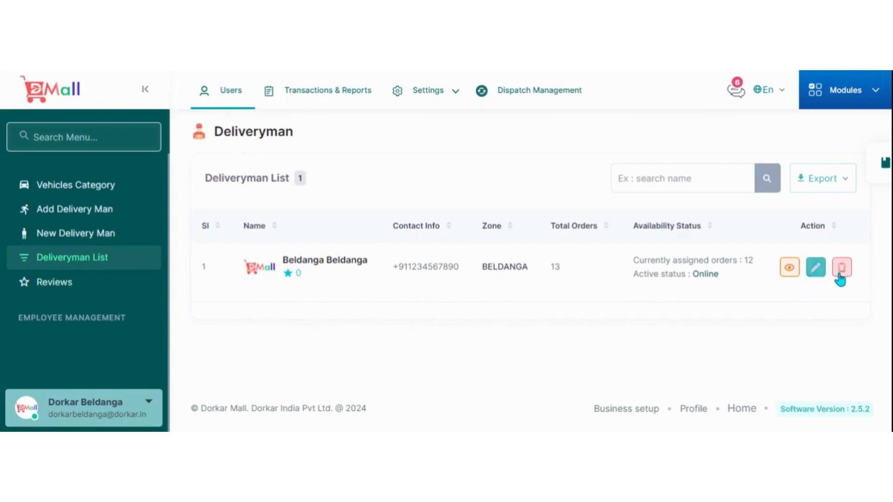
{"action": "left_click", "coordinate": [789, 268]}
{"action": "scroll", "coordinate": [704, 319], "scroll_direction": "down", "scroll_amount": 3}
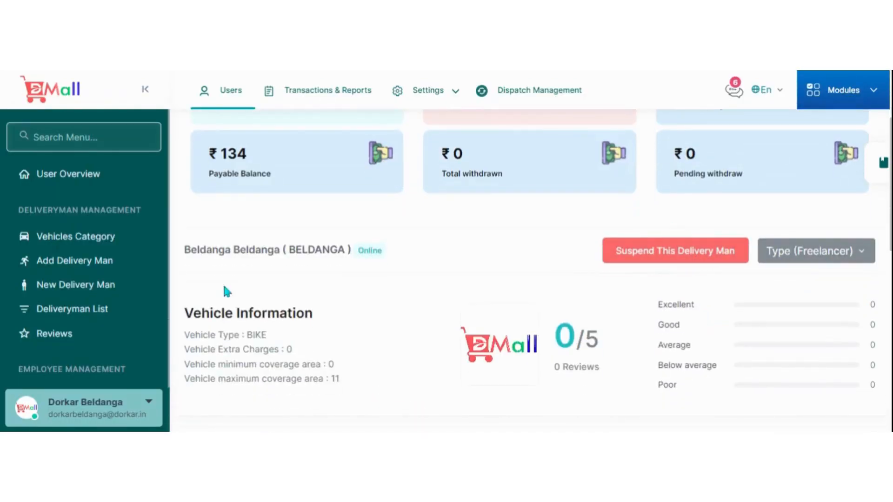
{"action": "scroll", "coordinate": [105, 318], "scroll_direction": "down", "scroll_amount": 1}
{"action": "scroll", "coordinate": [105, 318], "scroll_direction": "up", "scroll_amount": 1}
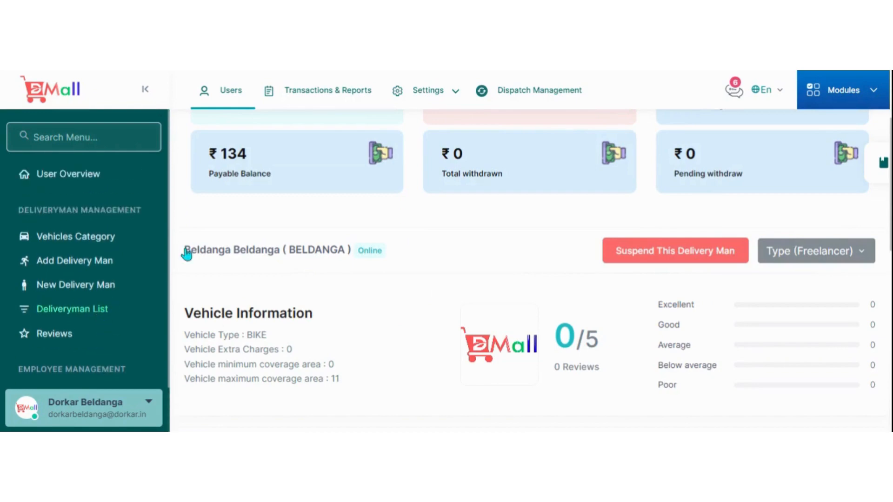
Open the Transection Report from the transactions and reports section and examine its filters, earnings summary and order transactions.
{"action": "left_click", "coordinate": [305, 95]}
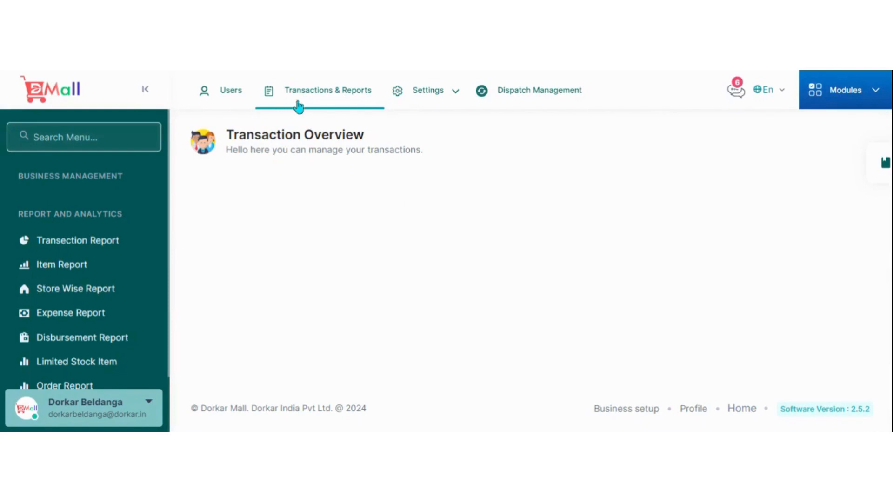
{"action": "scroll", "coordinate": [100, 258], "scroll_direction": "down", "scroll_amount": 1}
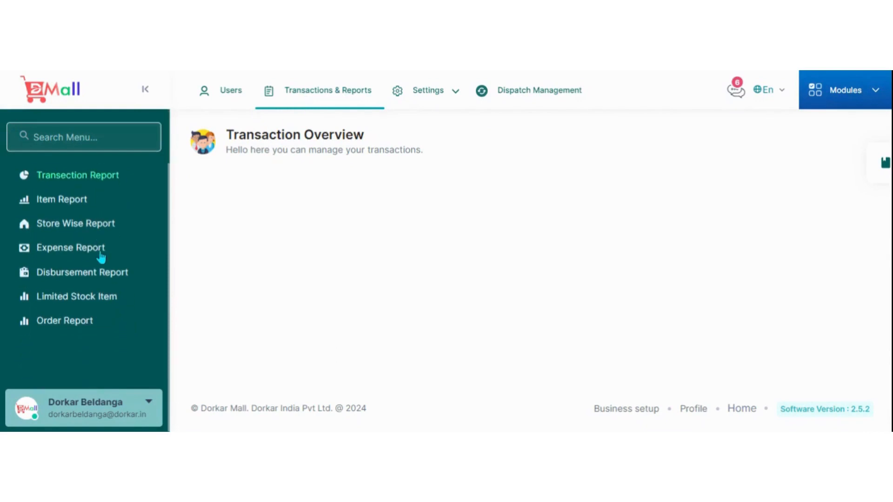
{"action": "scroll", "coordinate": [100, 259], "scroll_direction": "up", "scroll_amount": 1}
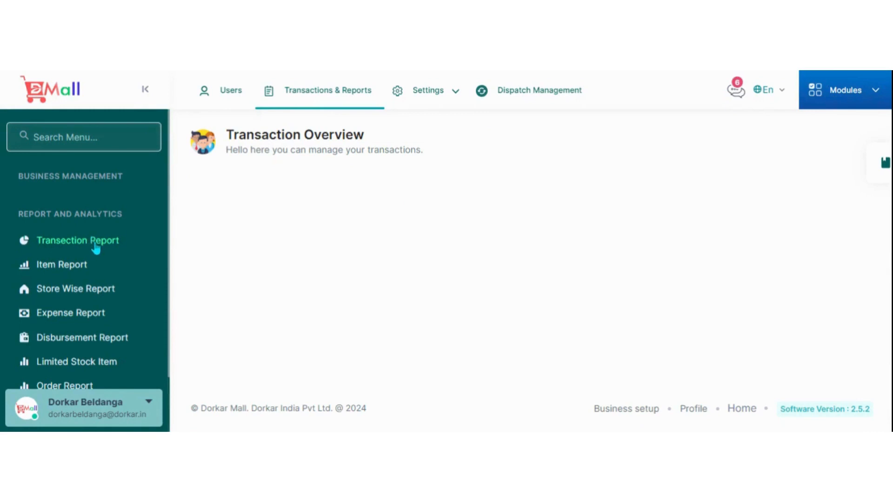
{"action": "left_click", "coordinate": [95, 248]}
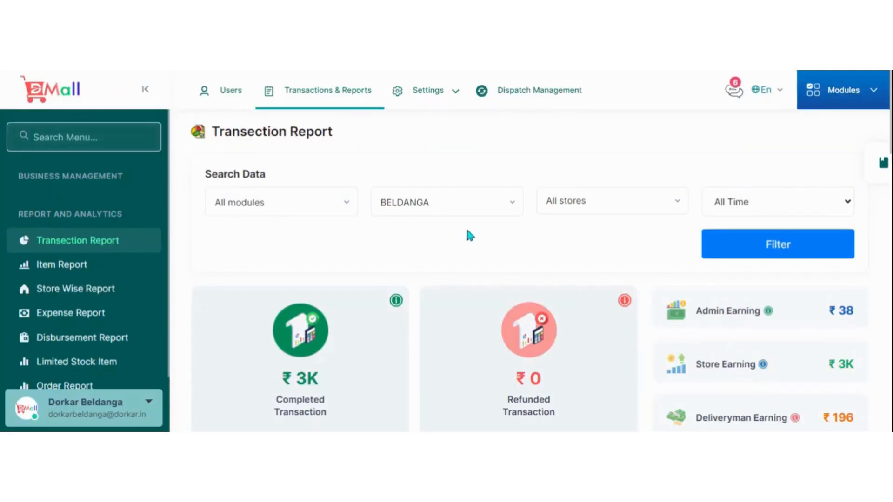
{"action": "scroll", "coordinate": [624, 239], "scroll_direction": "down", "scroll_amount": 5}
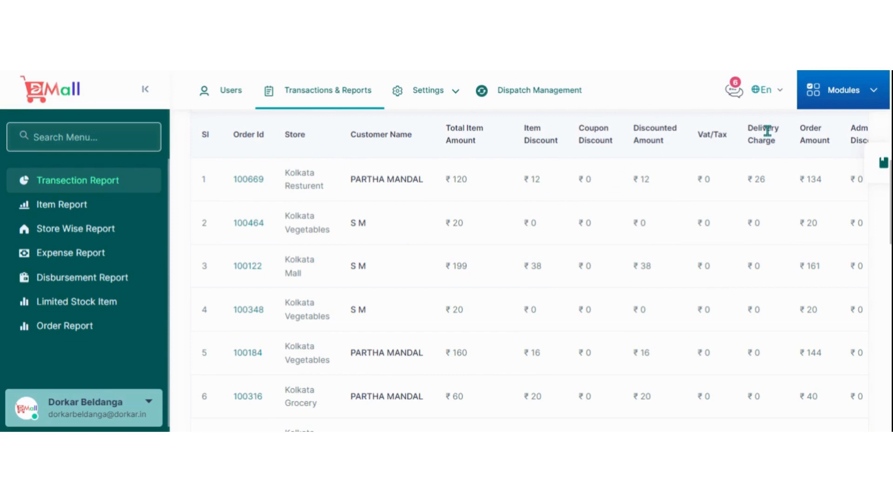
Review the order transactions and summary figures in the Transection Report, and show the download options for exporting the transactions.
{"action": "scroll", "coordinate": [562, 261], "scroll_direction": "down", "scroll_amount": 12}
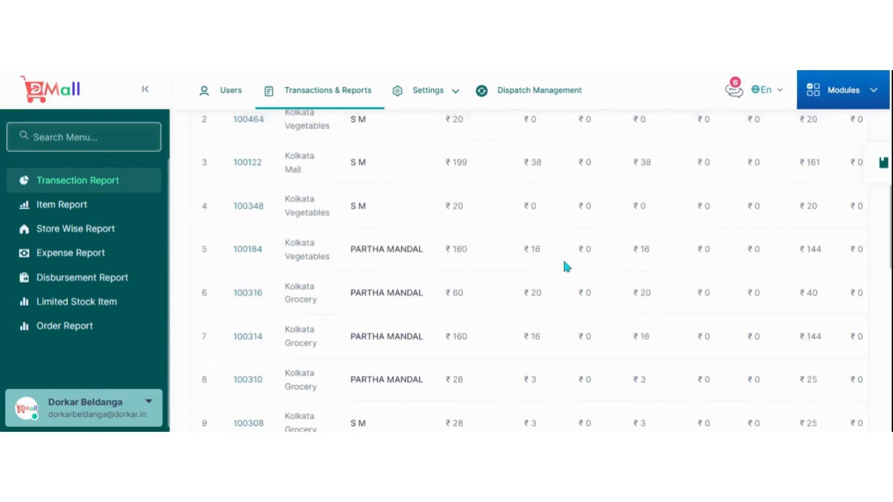
{"action": "scroll", "coordinate": [560, 269], "scroll_direction": "down", "scroll_amount": 5}
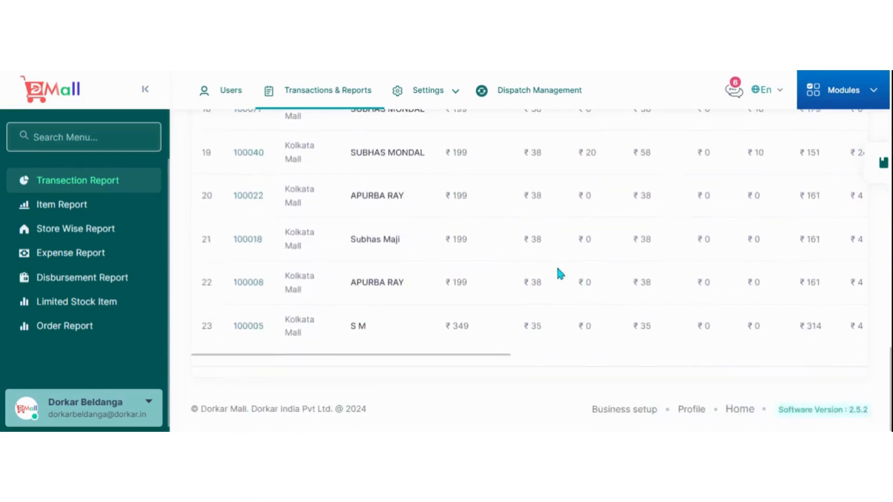
{"action": "scroll", "coordinate": [623, 297], "scroll_direction": "up", "scroll_amount": 20}
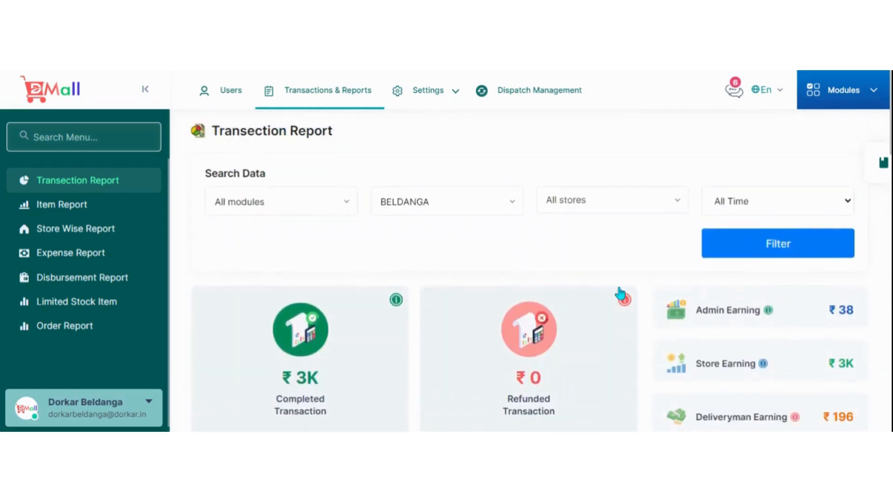
{"action": "scroll", "coordinate": [620, 294], "scroll_direction": "down", "scroll_amount": 3}
{"action": "scroll", "coordinate": [621, 293], "scroll_direction": "up", "scroll_amount": 3}
{"action": "scroll", "coordinate": [611, 288], "scroll_direction": "down", "scroll_amount": 8}
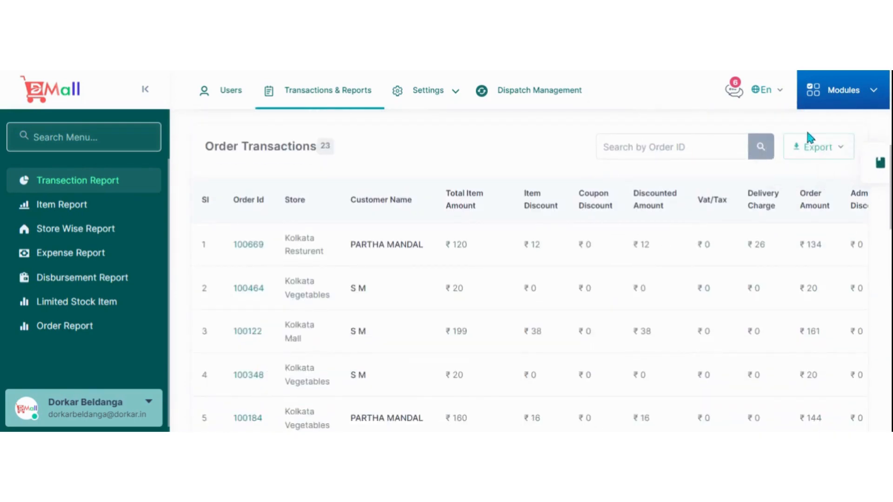
{"action": "left_click", "coordinate": [816, 152]}
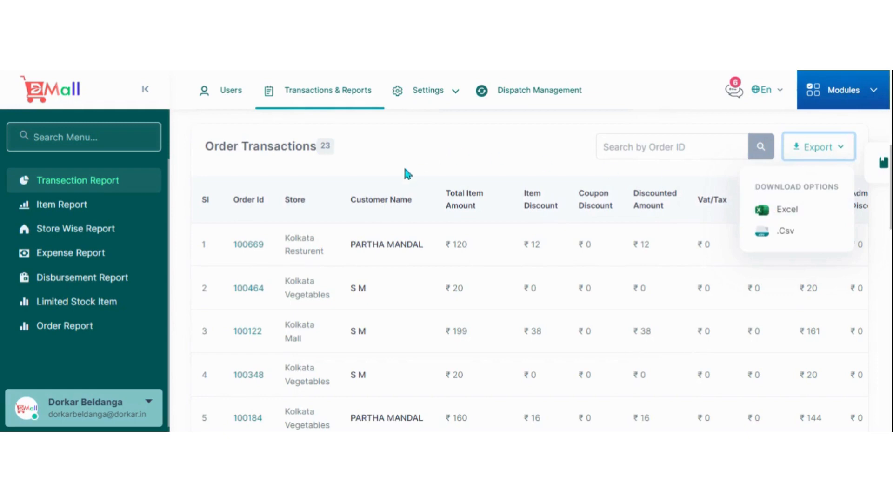
Open the Item Report and examine its filters and the full table of items by module and store.
{"action": "left_click", "coordinate": [68, 207]}
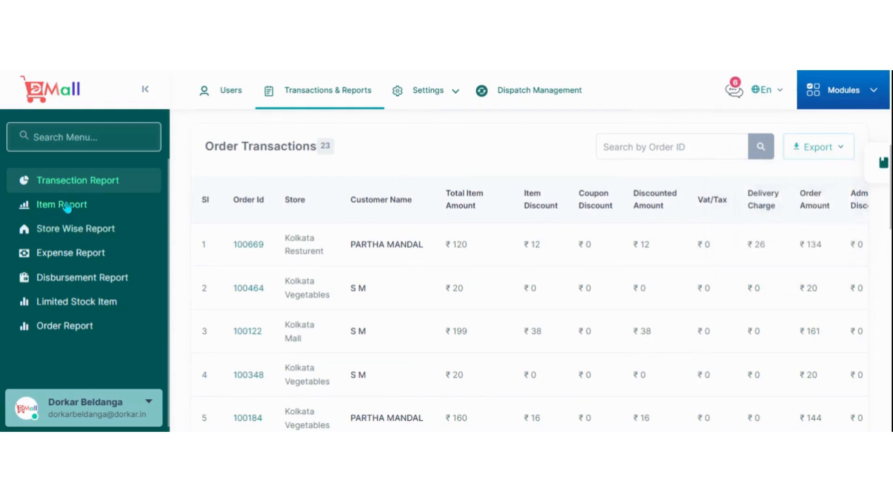
{"action": "scroll", "coordinate": [490, 291], "scroll_direction": "down", "scroll_amount": 4}
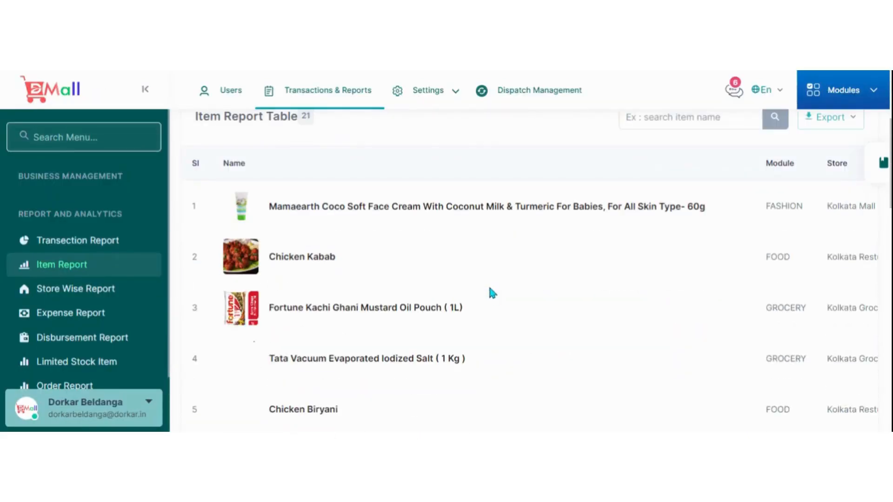
{"action": "scroll", "coordinate": [671, 293], "scroll_direction": "up", "scroll_amount": 4}
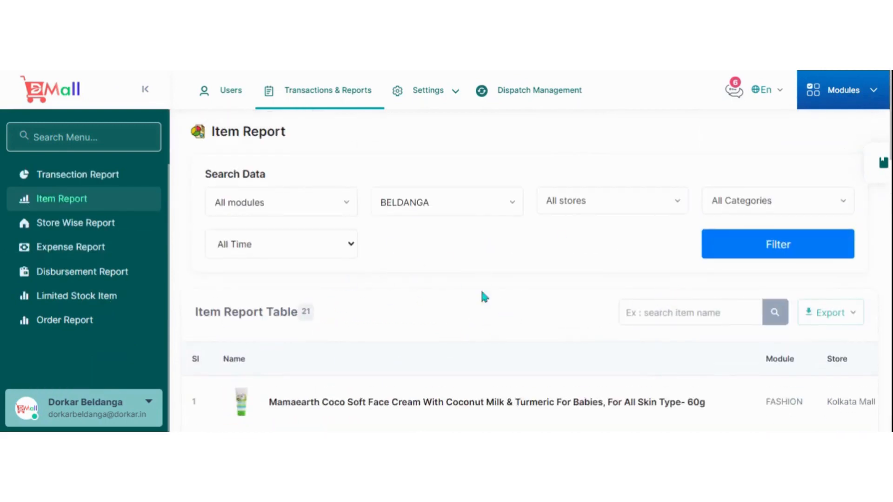
{"action": "scroll", "coordinate": [484, 297], "scroll_direction": "down", "scroll_amount": 4}
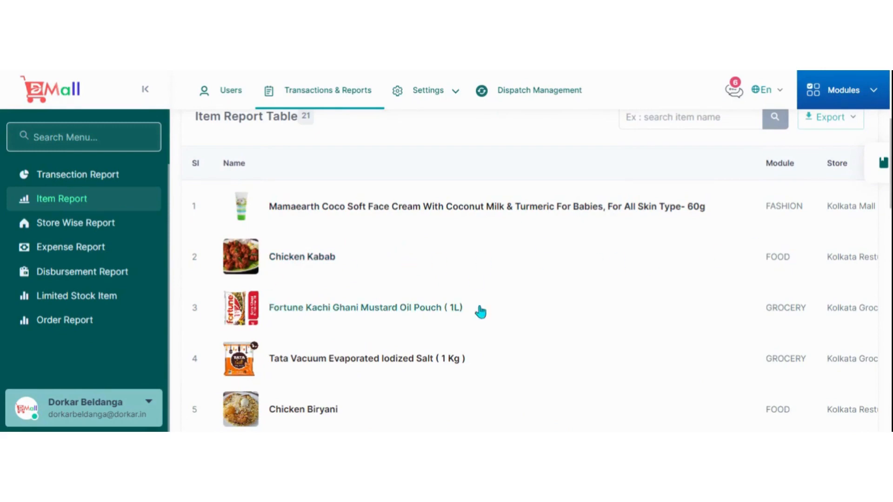
{"action": "scroll", "coordinate": [480, 311], "scroll_direction": "down", "scroll_amount": 15}
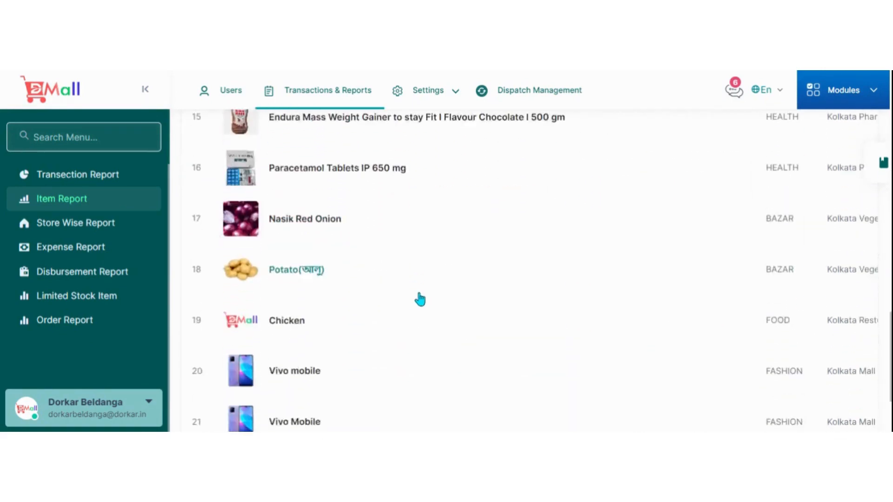
{"action": "scroll", "coordinate": [420, 299], "scroll_direction": "down", "scroll_amount": 3}
{"action": "scroll", "coordinate": [576, 316], "scroll_direction": "up", "scroll_amount": 12}
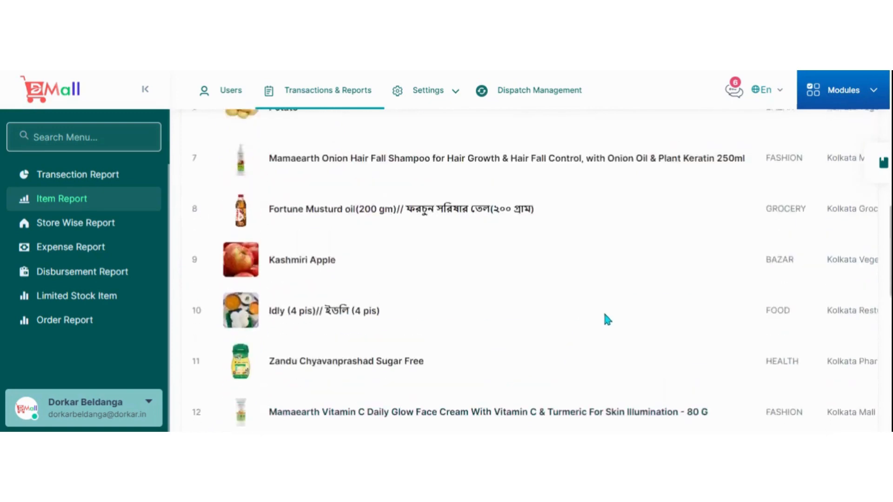
{"action": "scroll", "coordinate": [604, 319], "scroll_direction": "up", "scroll_amount": 5}
{"action": "scroll", "coordinate": [418, 230], "scroll_direction": "up", "scroll_amount": 2}
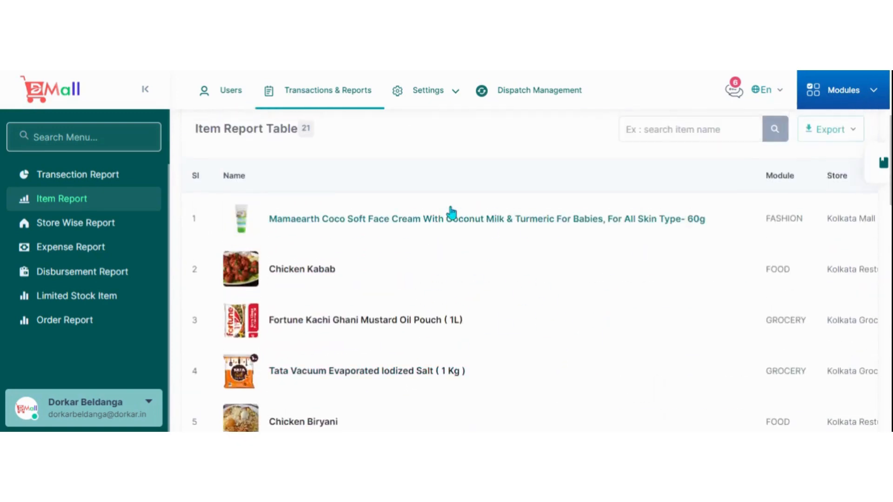
Open the Store Wise Report, examine the summary statistics and Total Stores table, and activate the store name search.
{"action": "left_click", "coordinate": [76, 225]}
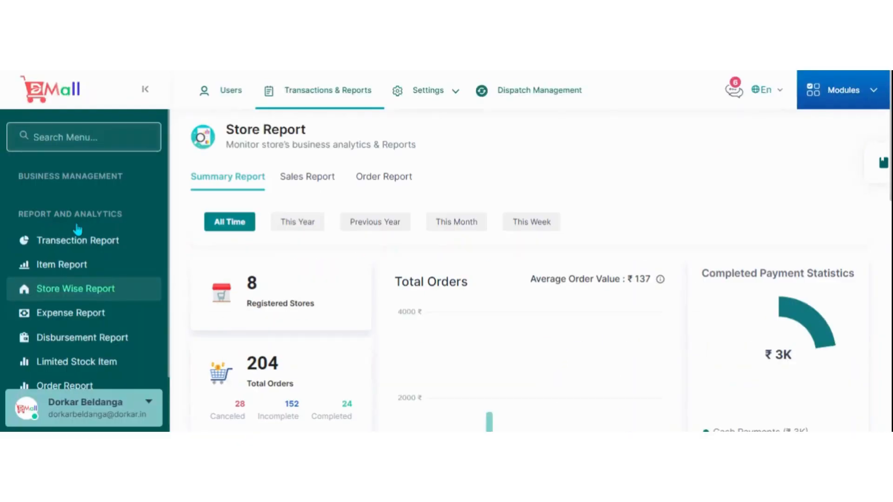
{"action": "scroll", "coordinate": [507, 266], "scroll_direction": "down", "scroll_amount": 8}
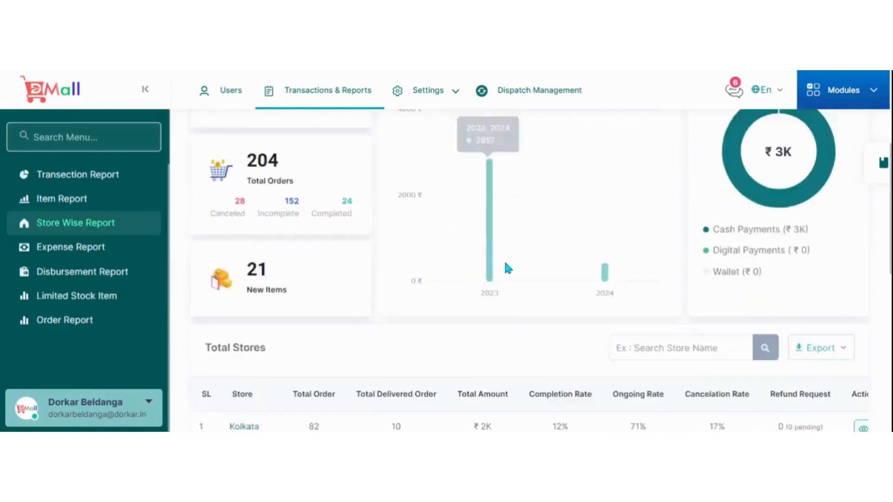
{"action": "scroll", "coordinate": [530, 290], "scroll_direction": "up", "scroll_amount": 3}
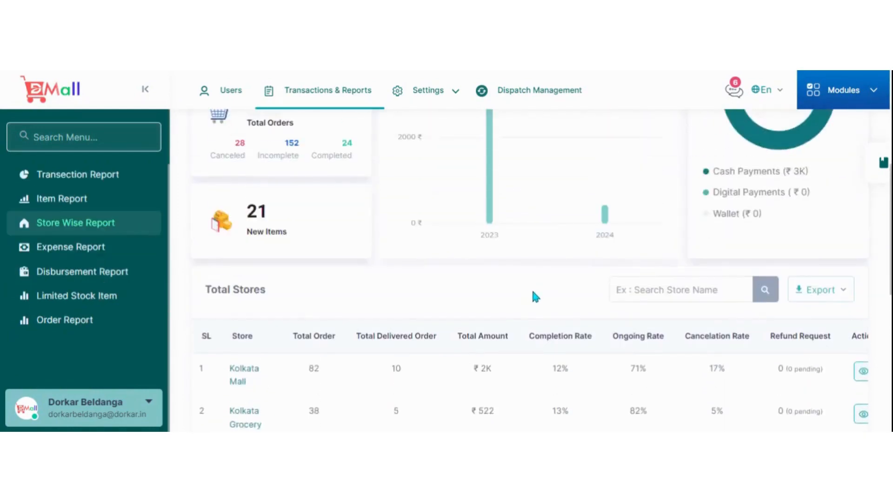
{"action": "scroll", "coordinate": [554, 293], "scroll_direction": "down", "scroll_amount": 3}
{"action": "scroll", "coordinate": [579, 302], "scroll_direction": "up", "scroll_amount": 4}
{"action": "scroll", "coordinate": [581, 312], "scroll_direction": "down", "scroll_amount": 1}
{"action": "scroll", "coordinate": [581, 317], "scroll_direction": "down", "scroll_amount": 2}
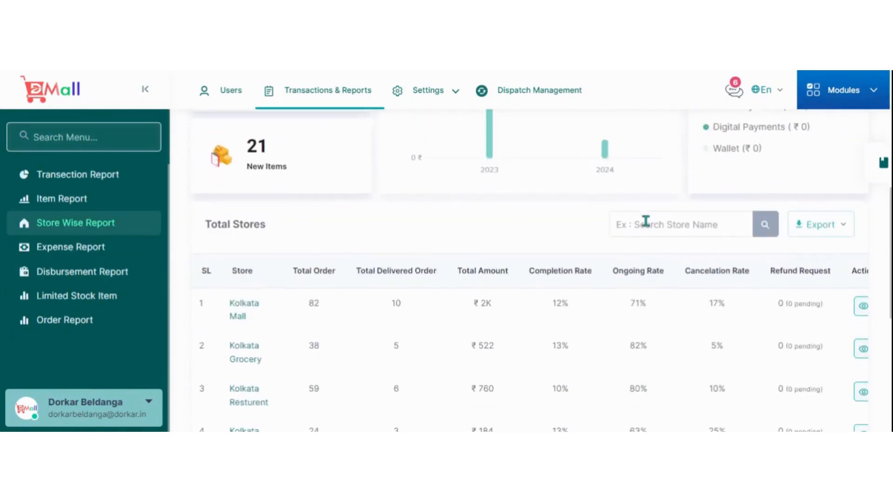
{"action": "left_click", "coordinate": [644, 224]}
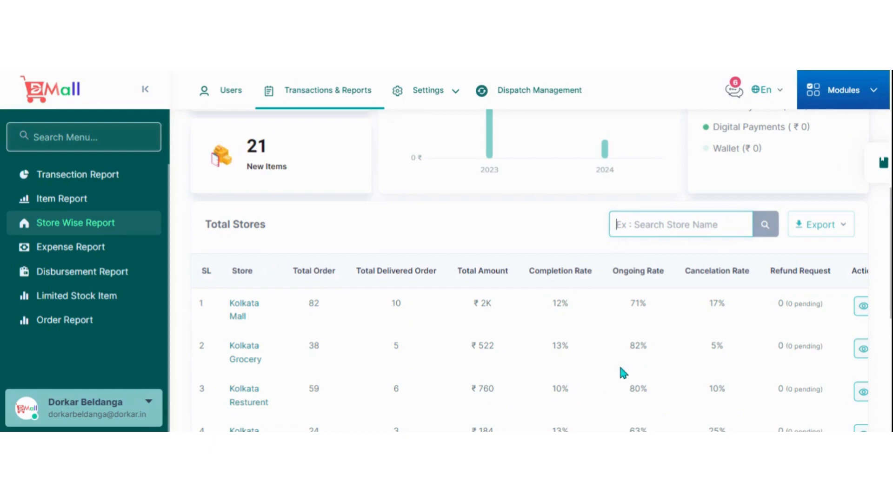
View the Kolkata Mall store's overview from the Total Stores table, and return to the Store Report summary.
{"action": "left_click", "coordinate": [860, 308]}
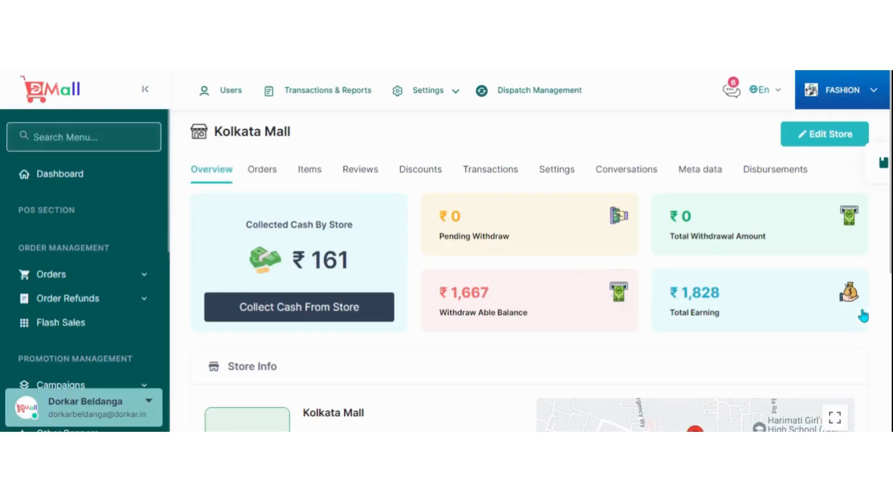
{"action": "scroll", "coordinate": [585, 316], "scroll_direction": "down", "scroll_amount": 5}
{"action": "scroll", "coordinate": [478, 333], "scroll_direction": "up", "scroll_amount": 5}
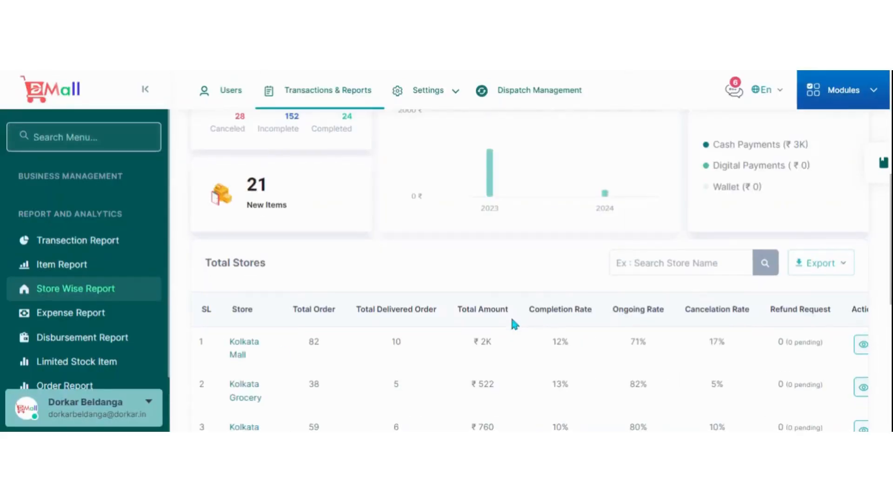
{"action": "scroll", "coordinate": [512, 317], "scroll_direction": "up", "scroll_amount": 5}
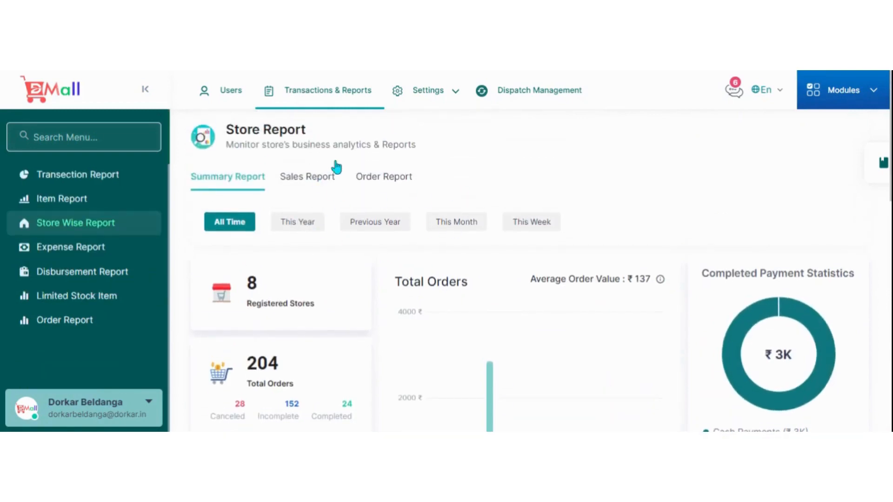
{"action": "scroll", "coordinate": [273, 209], "scroll_direction": "down", "scroll_amount": 4}
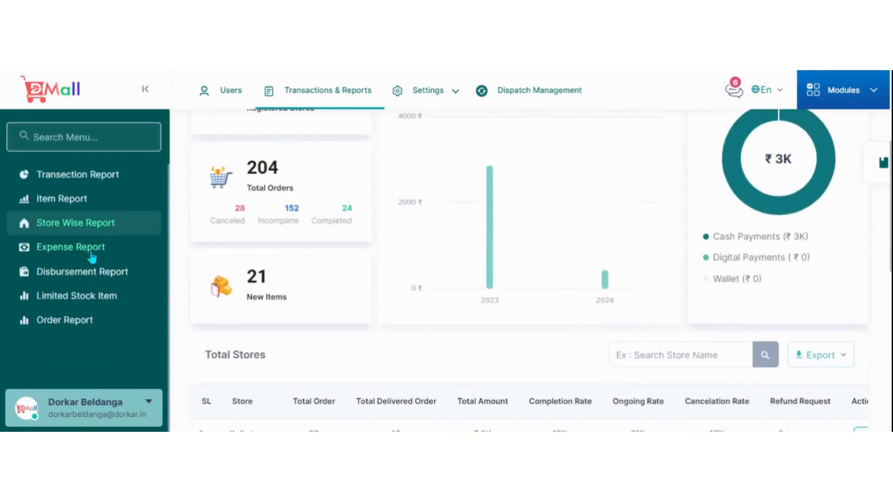
Examine the filters and expense list in the Expense Report, and check the store disbursements in the Disbursement Report.
{"action": "left_click", "coordinate": [92, 256]}
{"action": "scroll", "coordinate": [328, 315], "scroll_direction": "down", "scroll_amount": 4}
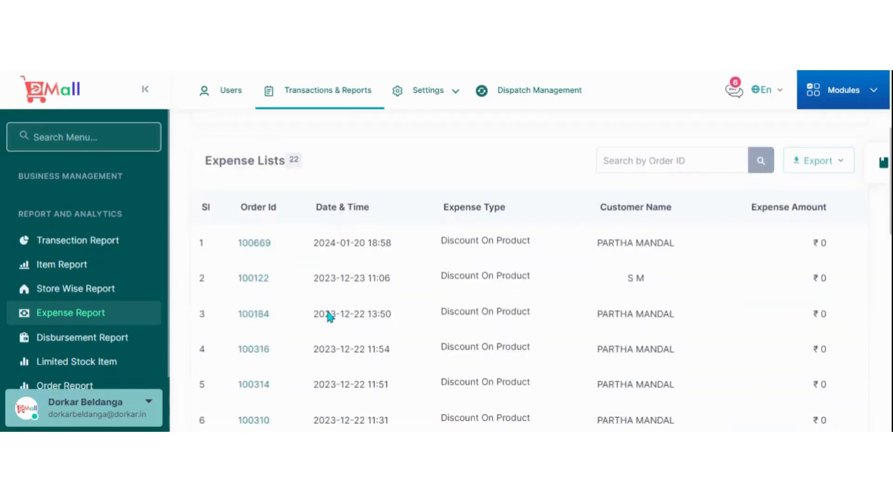
{"action": "scroll", "coordinate": [358, 304], "scroll_direction": "down", "scroll_amount": 3}
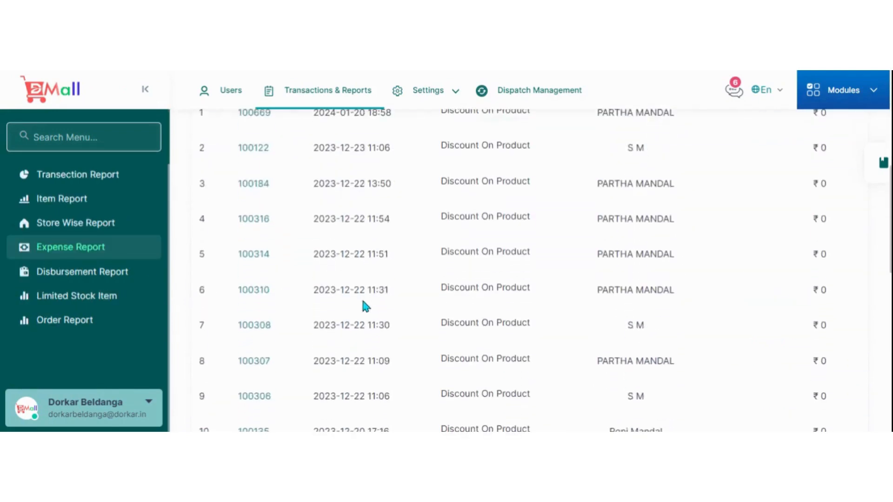
{"action": "scroll", "coordinate": [364, 303], "scroll_direction": "up", "scroll_amount": 4}
{"action": "scroll", "coordinate": [152, 263], "scroll_direction": "up", "scroll_amount": 2}
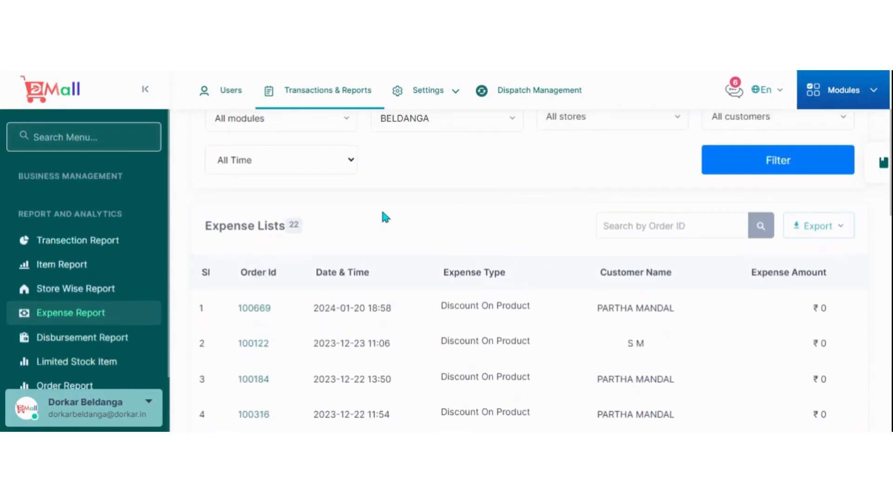
{"action": "scroll", "coordinate": [114, 238], "scroll_direction": "down", "scroll_amount": 2}
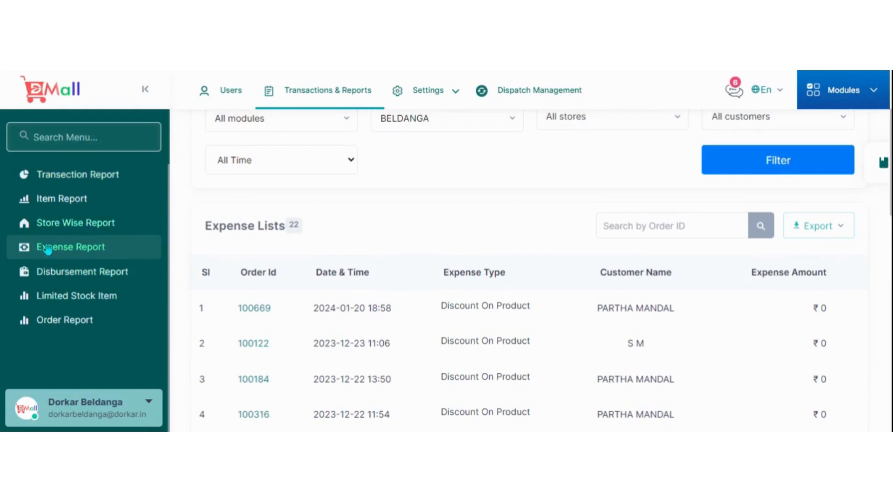
{"action": "left_click", "coordinate": [84, 278]}
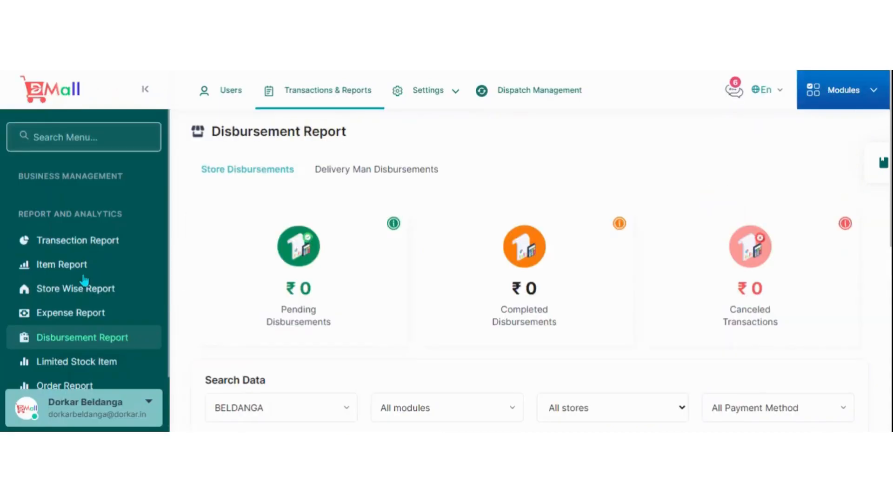
{"action": "scroll", "coordinate": [463, 282], "scroll_direction": "down", "scroll_amount": 8}
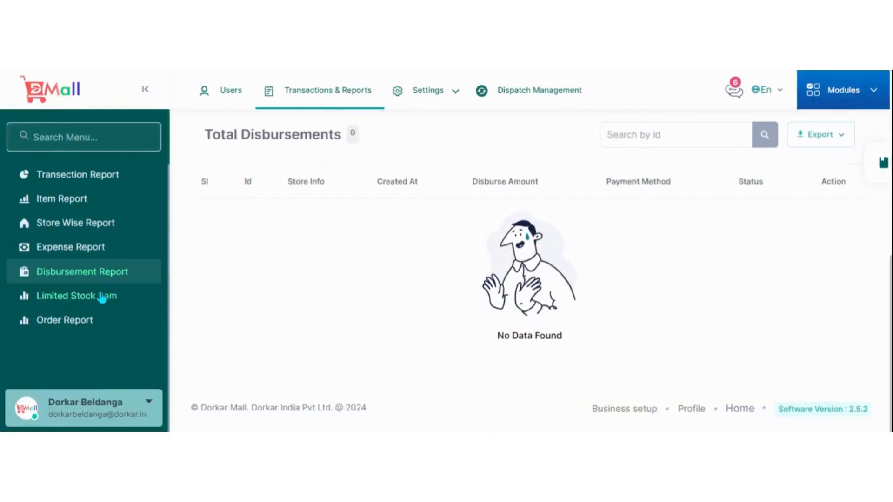
Open the Limited Stock Item report and examine the listed items with their stores, zones and current stock.
{"action": "left_click", "coordinate": [102, 298]}
{"action": "scroll", "coordinate": [452, 237], "scroll_direction": "down", "scroll_amount": 10}
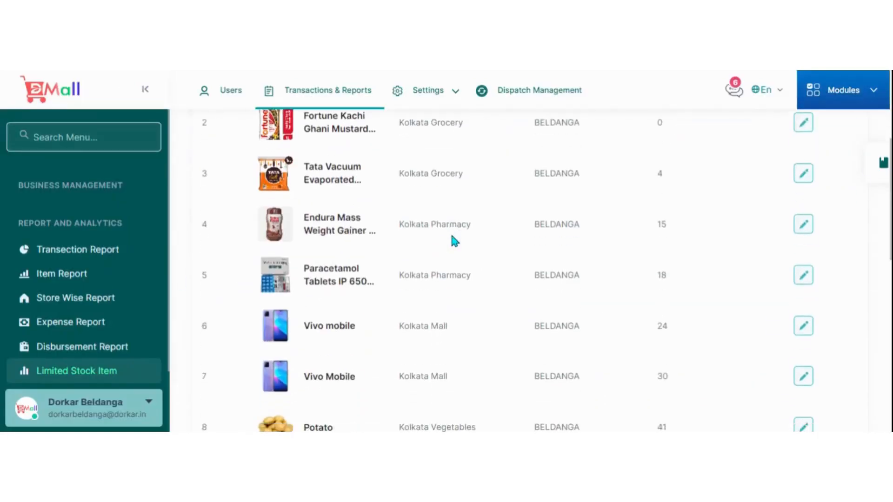
{"action": "scroll", "coordinate": [452, 237], "scroll_direction": "up", "scroll_amount": 5}
{"action": "scroll", "coordinate": [453, 238], "scroll_direction": "up", "scroll_amount": 5}
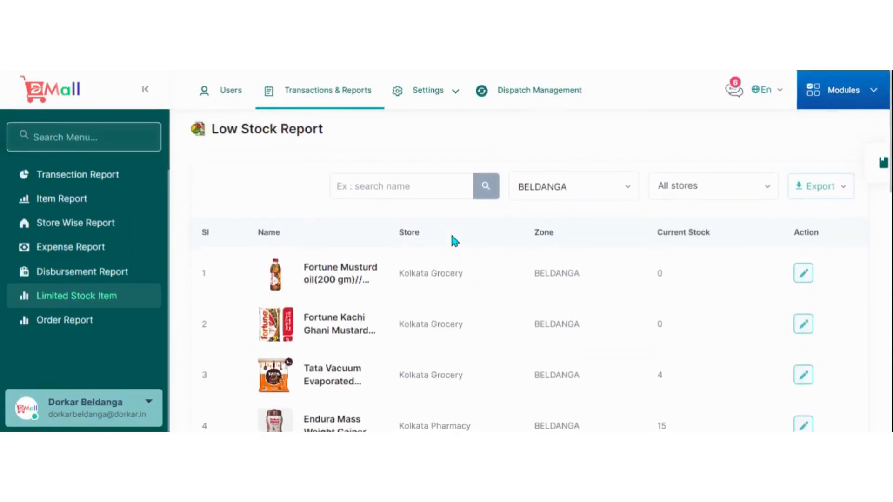
{"action": "scroll", "coordinate": [453, 238], "scroll_direction": "down", "scroll_amount": 1}
View the stock editing form for each of the first two Kolkata Grocery items, closing both without updating.
{"action": "left_click", "coordinate": [802, 212]}
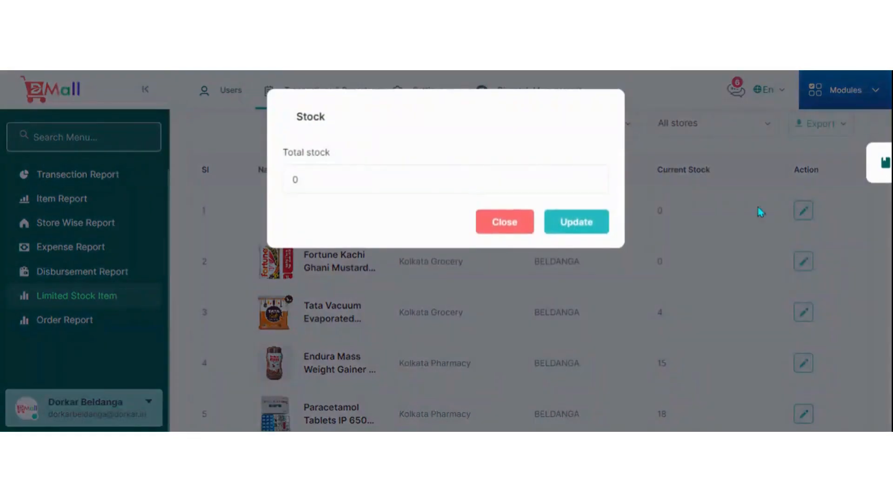
{"action": "left_click", "coordinate": [521, 231]}
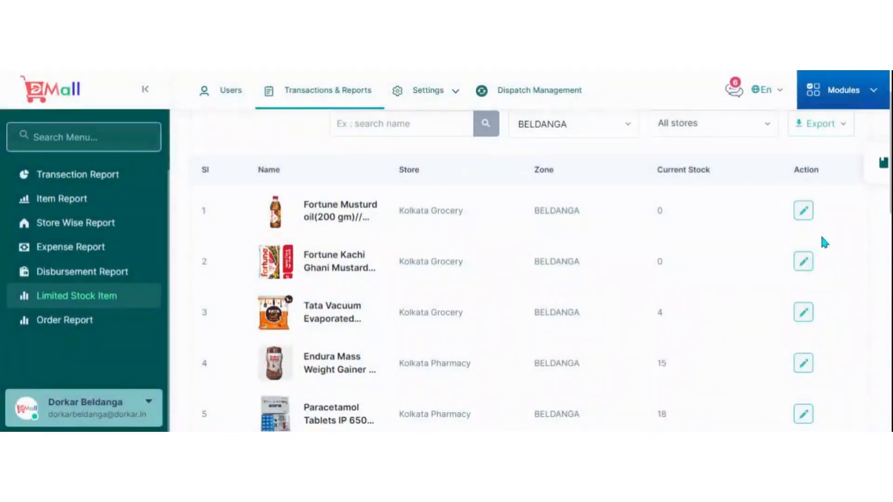
{"action": "left_click", "coordinate": [804, 261]}
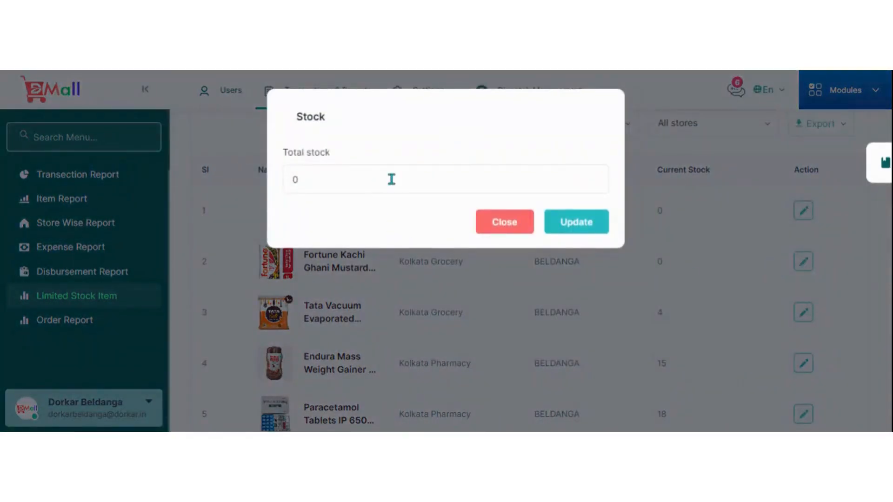
{"action": "left_click", "coordinate": [511, 230]}
Look through the whole low stock list and open the variant stock editing form for Nasik Red Onion.
{"action": "scroll", "coordinate": [549, 265], "scroll_direction": "down", "scroll_amount": 4}
{"action": "scroll", "coordinate": [548, 265], "scroll_direction": "down", "scroll_amount": 10}
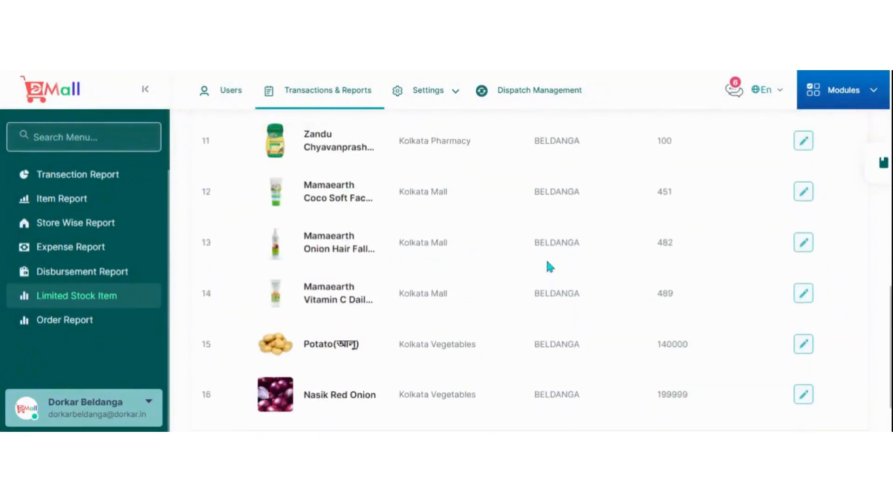
{"action": "scroll", "coordinate": [562, 274], "scroll_direction": "up", "scroll_amount": 10}
{"action": "scroll", "coordinate": [571, 287], "scroll_direction": "up", "scroll_amount": 5}
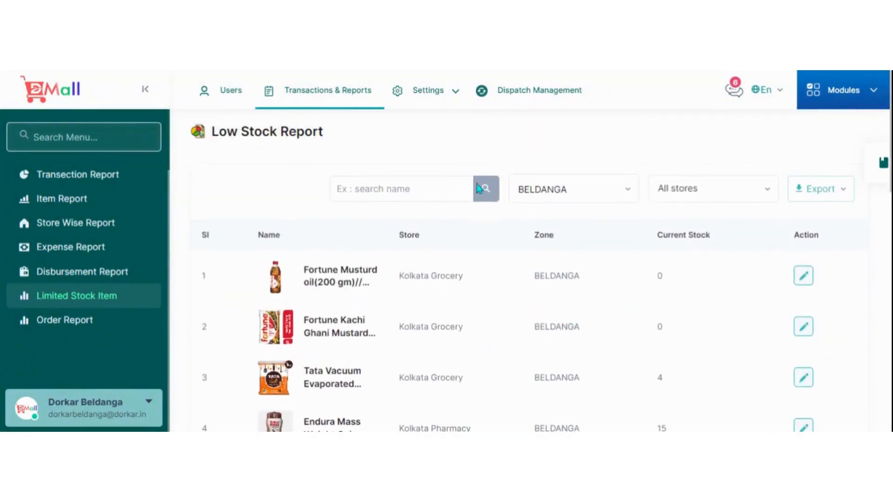
{"action": "scroll", "coordinate": [511, 351], "scroll_direction": "down", "scroll_amount": 10}
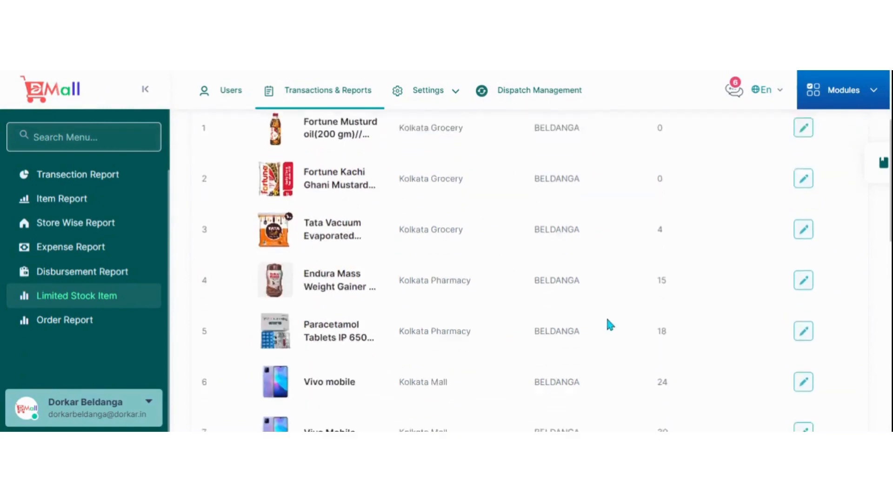
{"action": "left_click", "coordinate": [804, 324]}
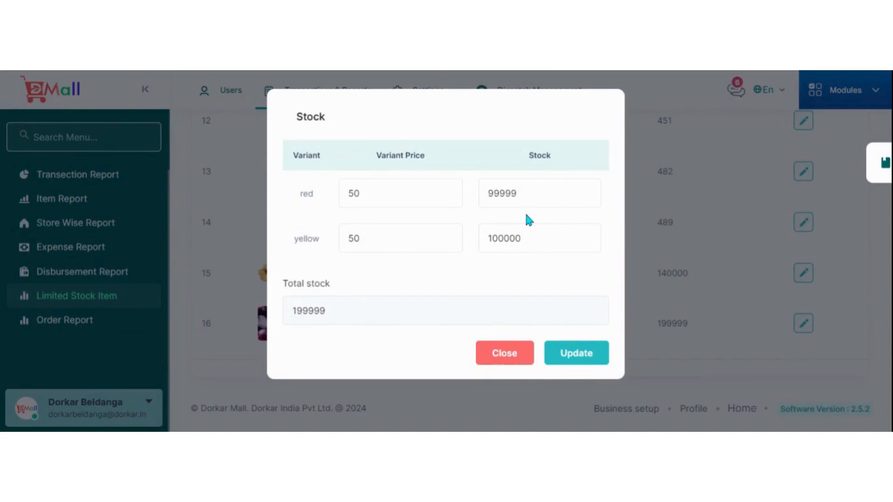
Close the Nasik Red Onion stock form without updating and look over the low stock list once more.
{"action": "left_click", "coordinate": [496, 352]}
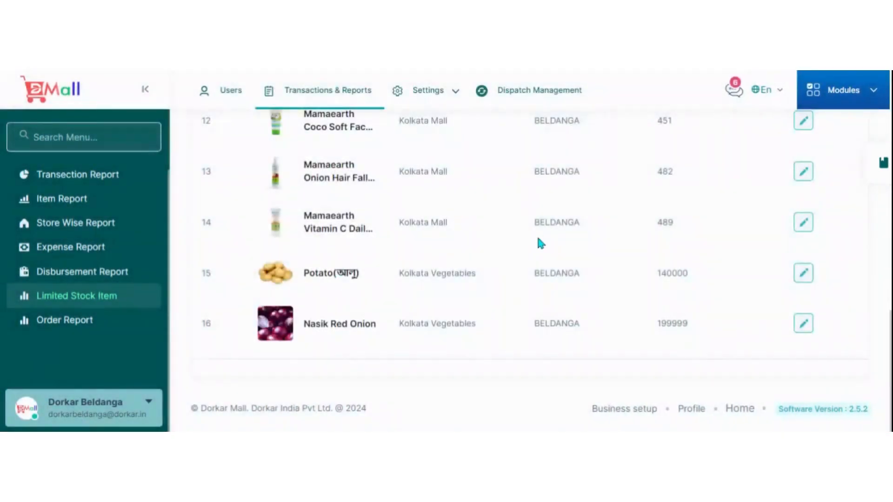
{"action": "scroll", "coordinate": [597, 293], "scroll_direction": "up", "scroll_amount": 10}
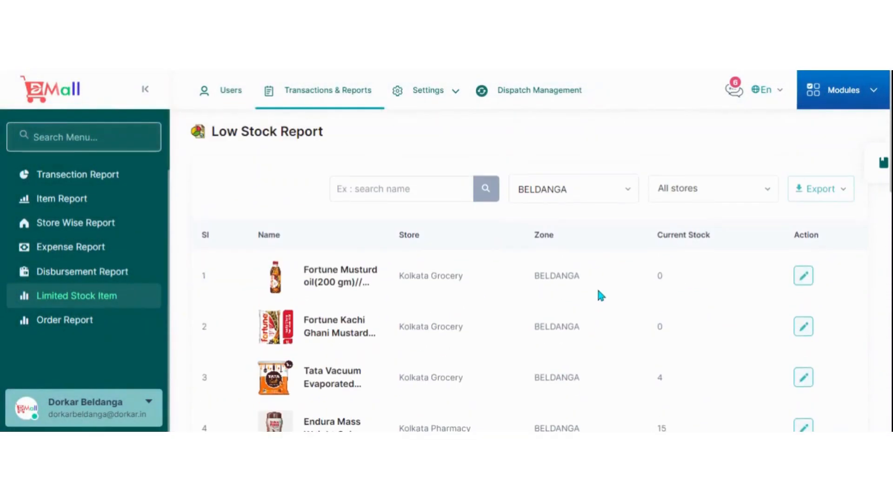
{"action": "scroll", "coordinate": [598, 290], "scroll_direction": "down", "scroll_amount": 8}
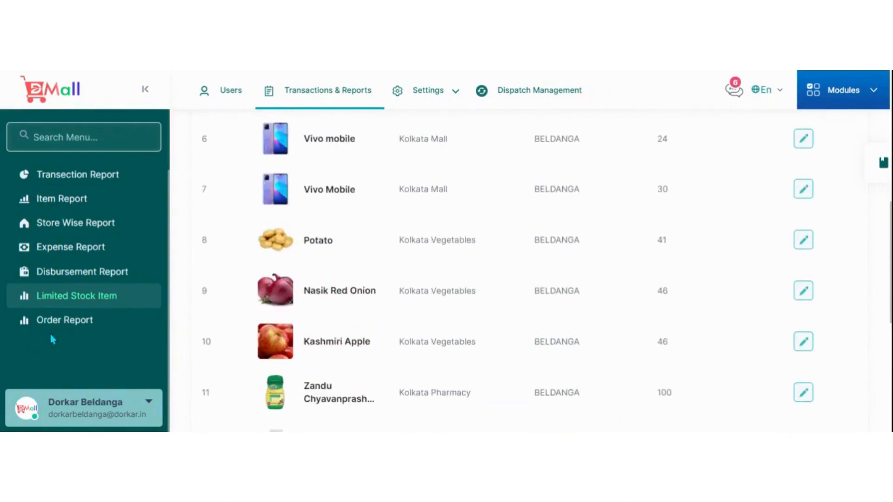
Open the Order Report and examine its order status summary and the per-order amounts and discounts.
{"action": "left_click", "coordinate": [68, 325]}
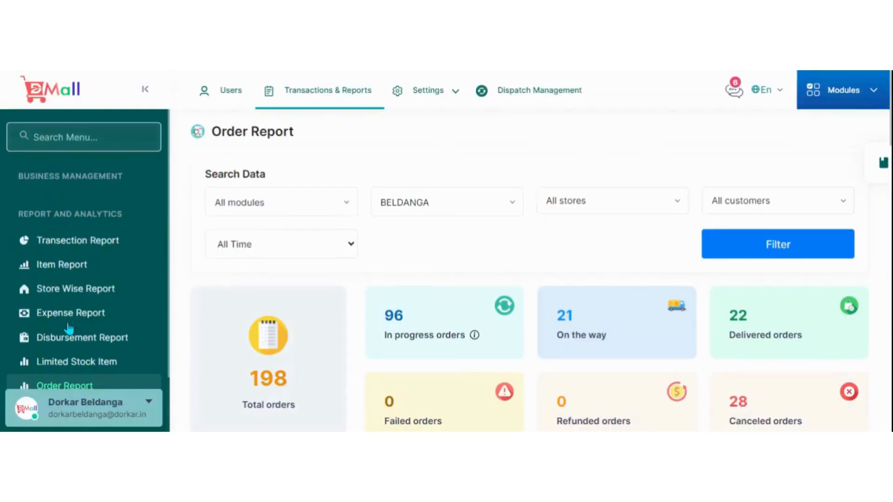
{"action": "scroll", "coordinate": [528, 254], "scroll_direction": "down", "scroll_amount": 4}
{"action": "scroll", "coordinate": [535, 258], "scroll_direction": "down", "scroll_amount": 4}
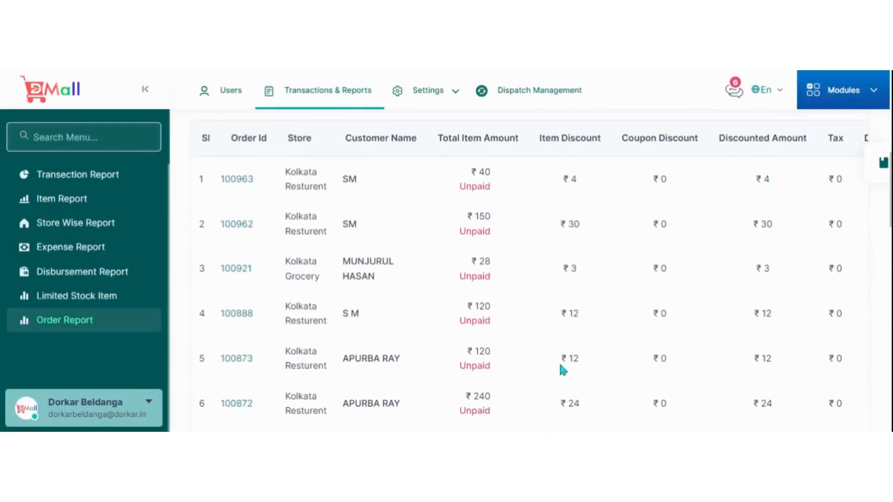
{"action": "scroll", "coordinate": [563, 361], "scroll_direction": "up", "scroll_amount": 8}
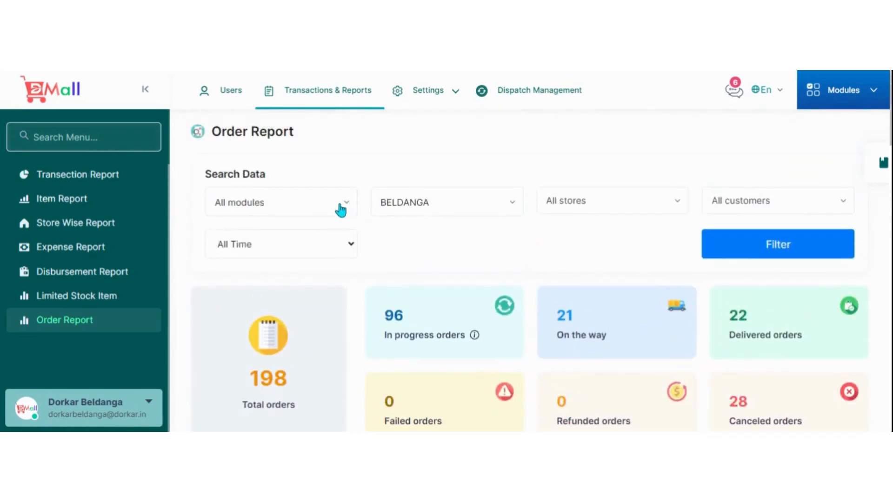
Check the store and customer filter choices of the Order Report, then review the order list down to its end.
{"action": "left_click", "coordinate": [627, 203]}
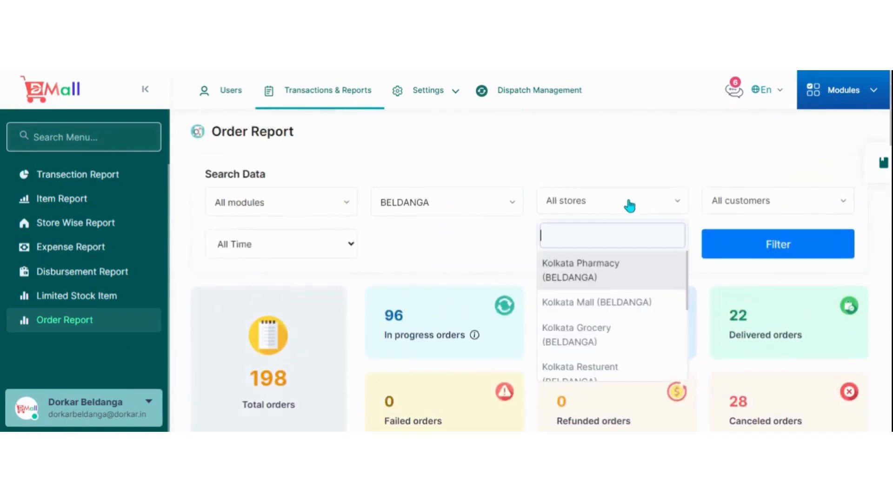
{"action": "left_click", "coordinate": [629, 205]}
{"action": "left_click", "coordinate": [765, 212]}
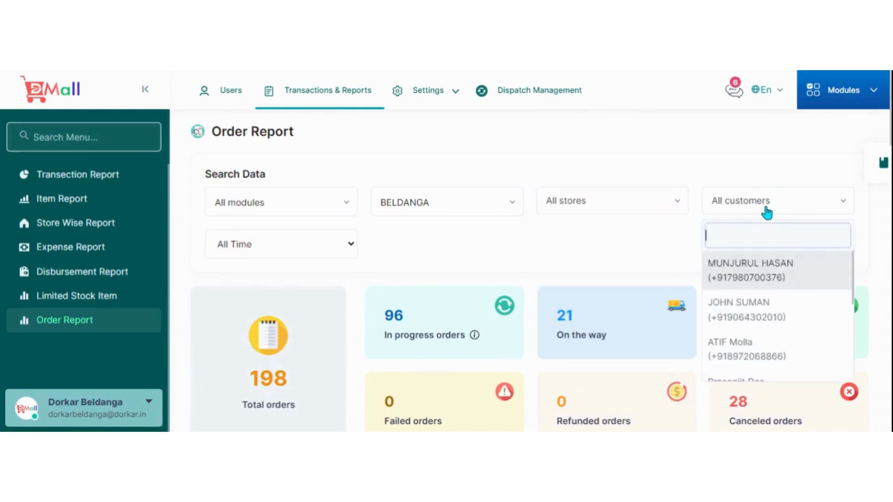
{"action": "left_click", "coordinate": [753, 217]}
{"action": "scroll", "coordinate": [555, 228], "scroll_direction": "down", "scroll_amount": 15}
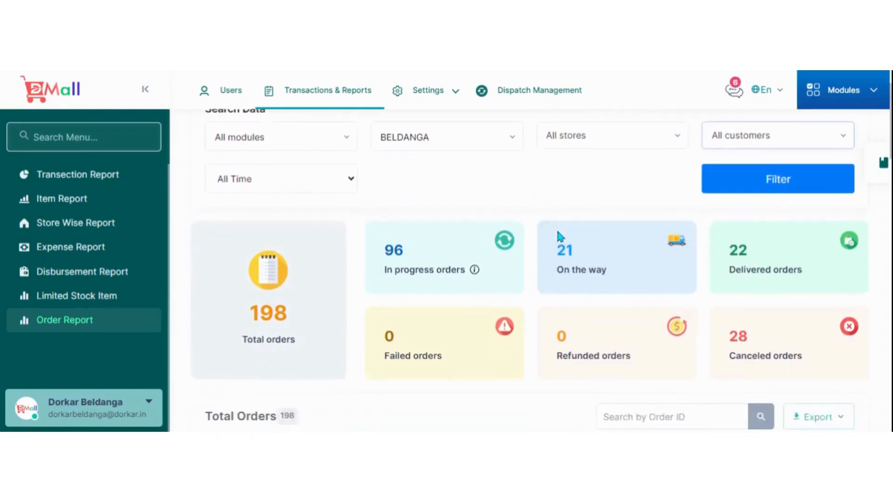
{"action": "scroll", "coordinate": [560, 236], "scroll_direction": "down", "scroll_amount": 12}
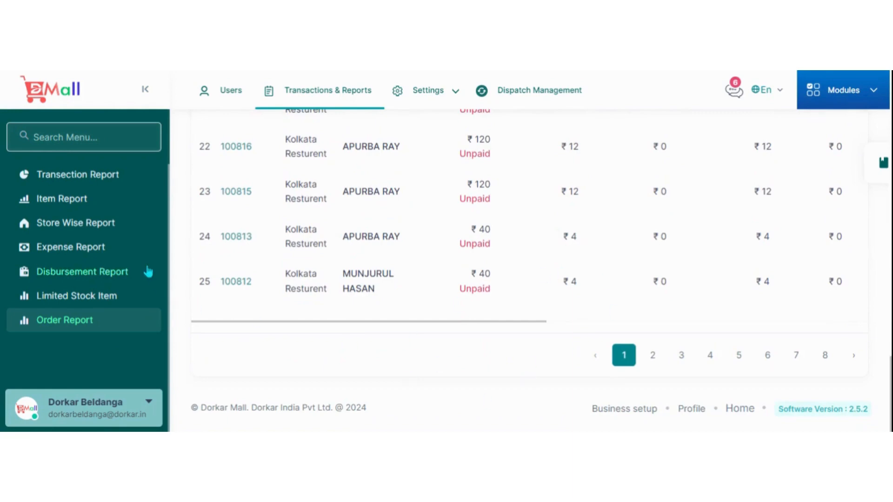
Open Dispatch Management and examine the delivery man overview, order assignment figures and map of active delivery men.
{"action": "left_click", "coordinate": [533, 95]}
{"action": "left_click", "coordinate": [532, 95]}
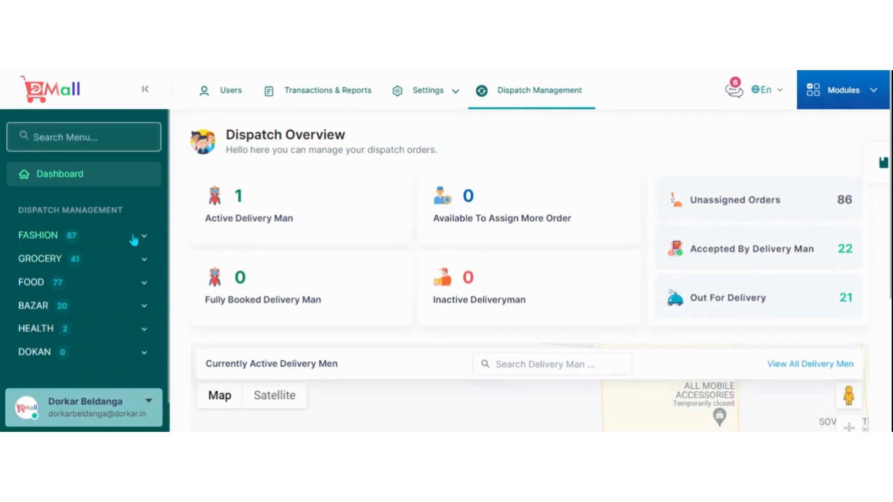
{"action": "left_click", "coordinate": [134, 240]}
{"action": "left_click", "coordinate": [134, 240]}
{"action": "scroll", "coordinate": [435, 244], "scroll_direction": "down", "scroll_amount": 4}
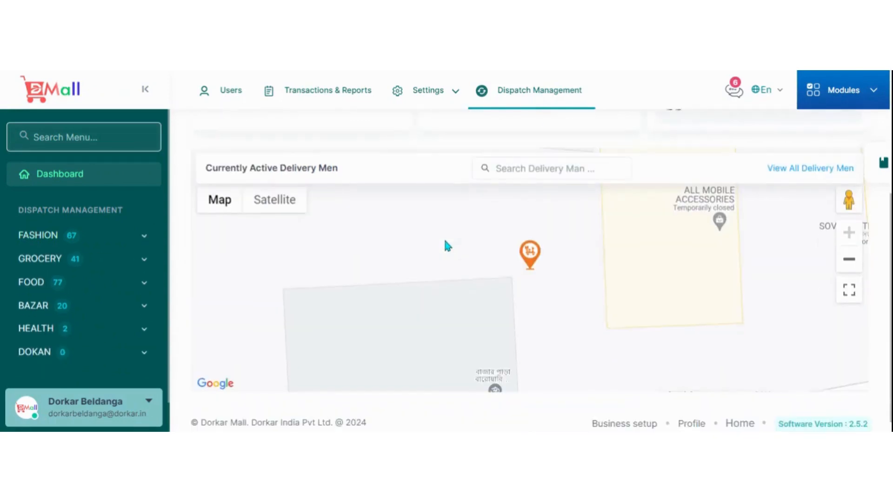
{"action": "scroll", "coordinate": [413, 381], "scroll_direction": "up", "scroll_amount": 5}
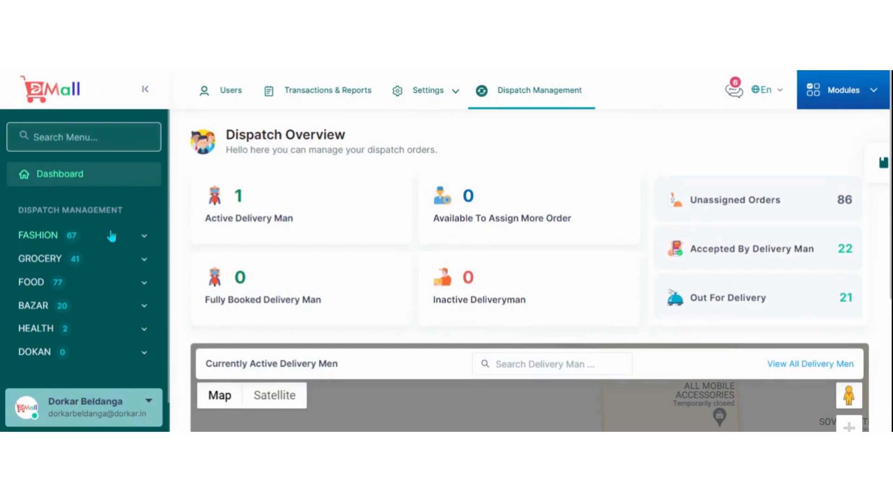
Open the unassigned orders of the Fashion module and review the orders still searching for deliverymen.
{"action": "scroll", "coordinate": [129, 246], "scroll_direction": "down", "scroll_amount": 1}
{"action": "left_click", "coordinate": [106, 204]}
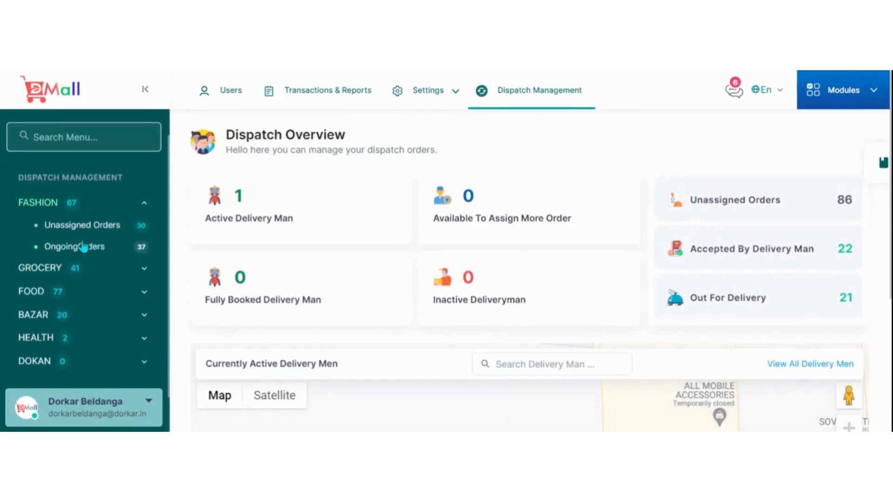
{"action": "left_click", "coordinate": [116, 227]}
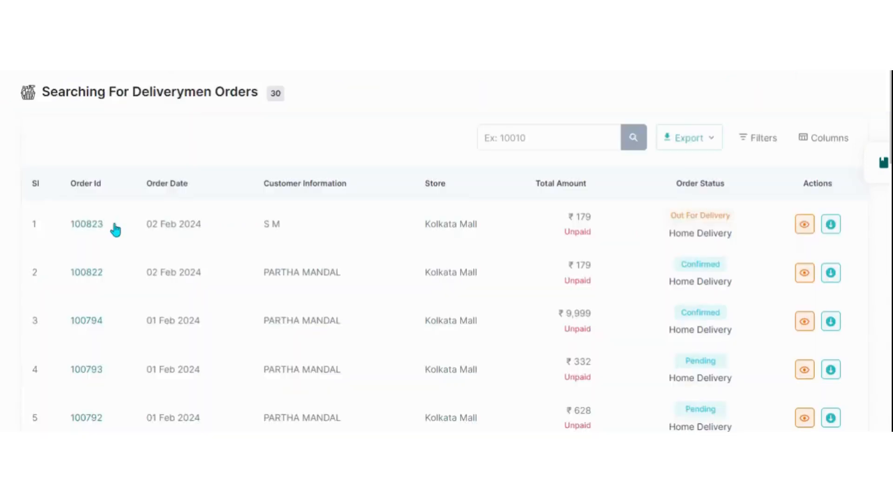
{"action": "scroll", "coordinate": [116, 229], "scroll_direction": "down", "scroll_amount": 1}
{"action": "scroll", "coordinate": [329, 255], "scroll_direction": "down", "scroll_amount": 2}
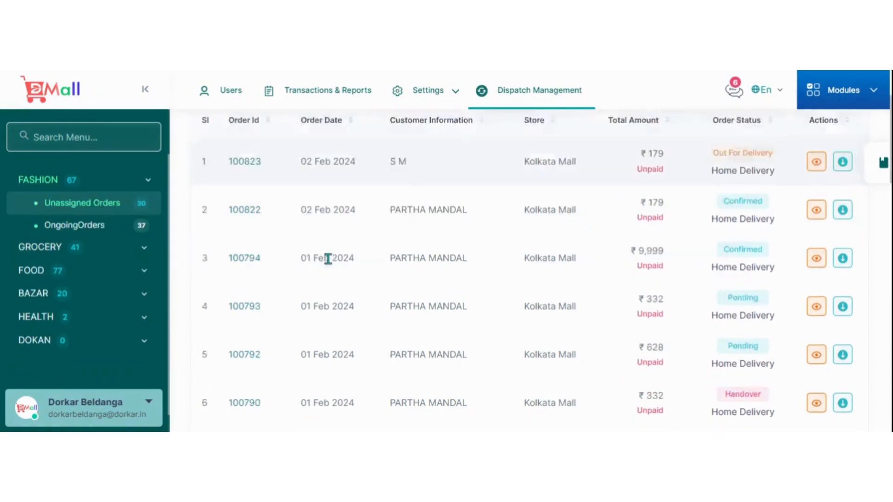
{"action": "scroll", "coordinate": [299, 273], "scroll_direction": "up", "scroll_amount": 2}
{"action": "scroll", "coordinate": [103, 235], "scroll_direction": "up", "scroll_amount": 1}
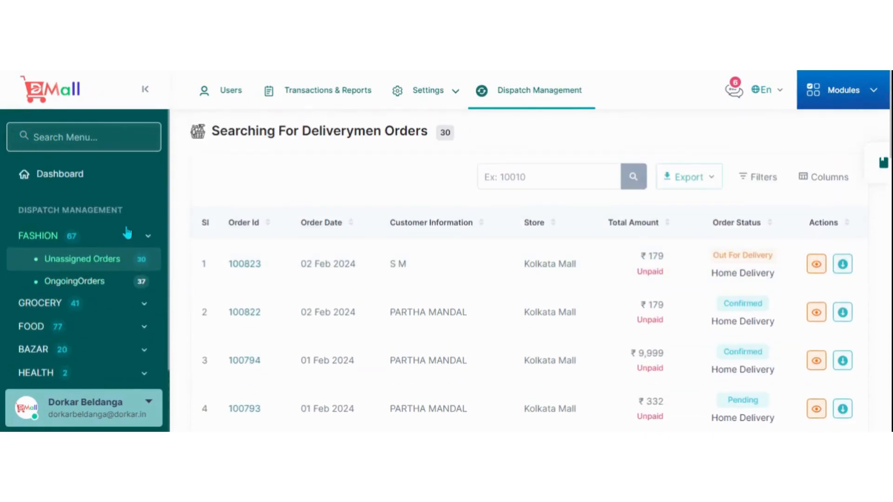
View the unassigned orders of the Health module and bring up the selection of business modules.
{"action": "scroll", "coordinate": [118, 226], "scroll_direction": "down", "scroll_amount": 3}
{"action": "left_click", "coordinate": [103, 295]}
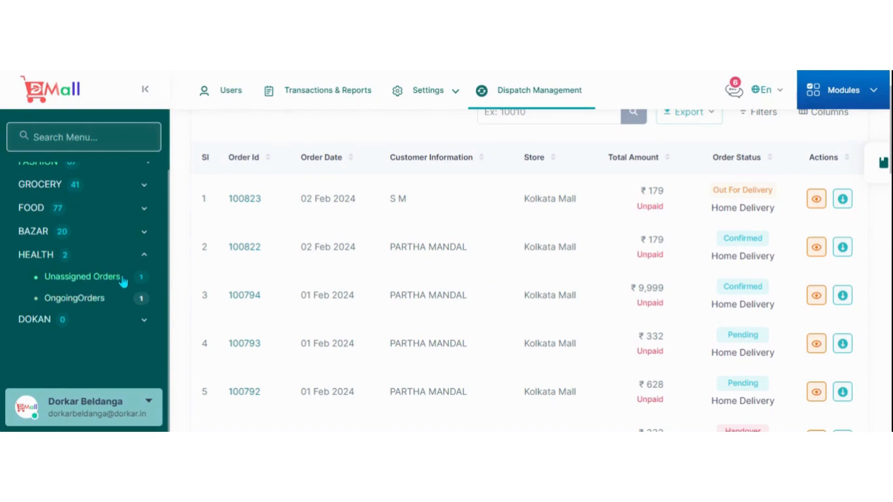
{"action": "left_click", "coordinate": [123, 279]}
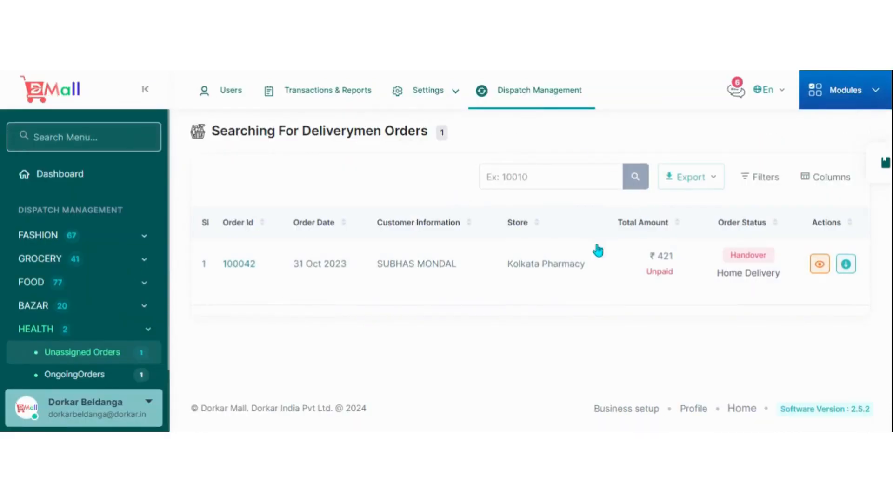
{"action": "left_click", "coordinate": [874, 102]}
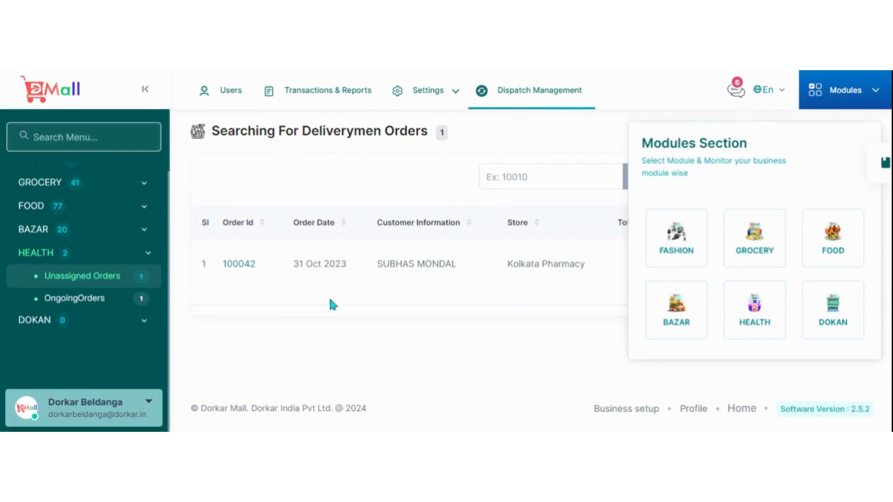
{"action": "scroll", "coordinate": [120, 163], "scroll_direction": "up", "scroll_amount": 2}
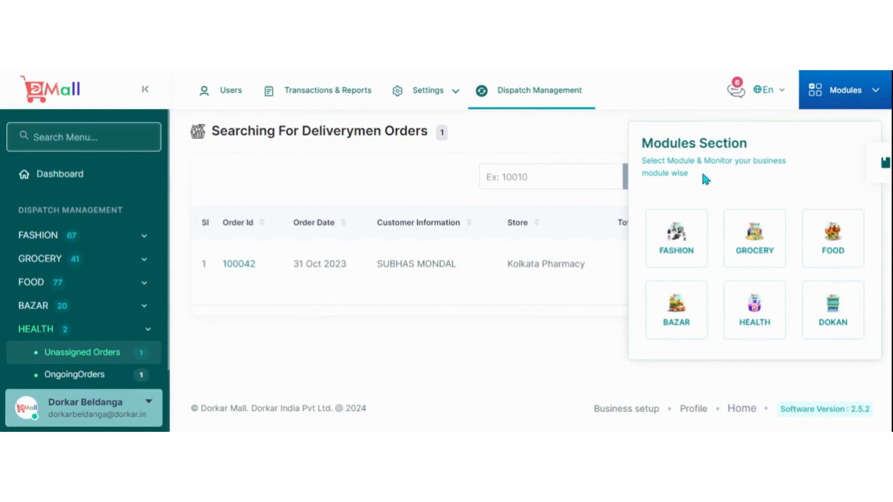